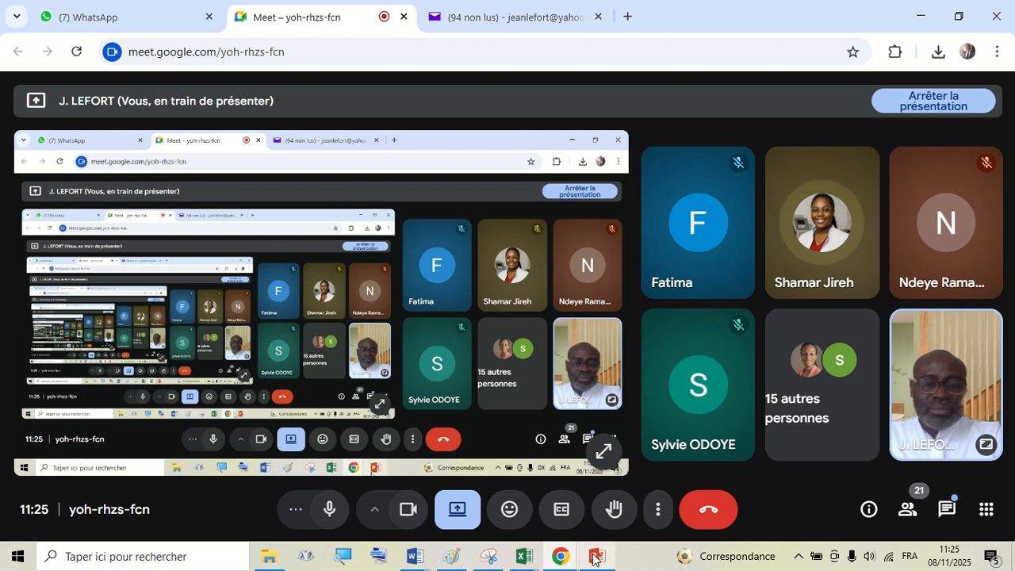
- In the MEMOIRES AUDITEURS A PERSONNALISER document, delete the ISQT banner image from the cover page
mouse_move(451, 557)
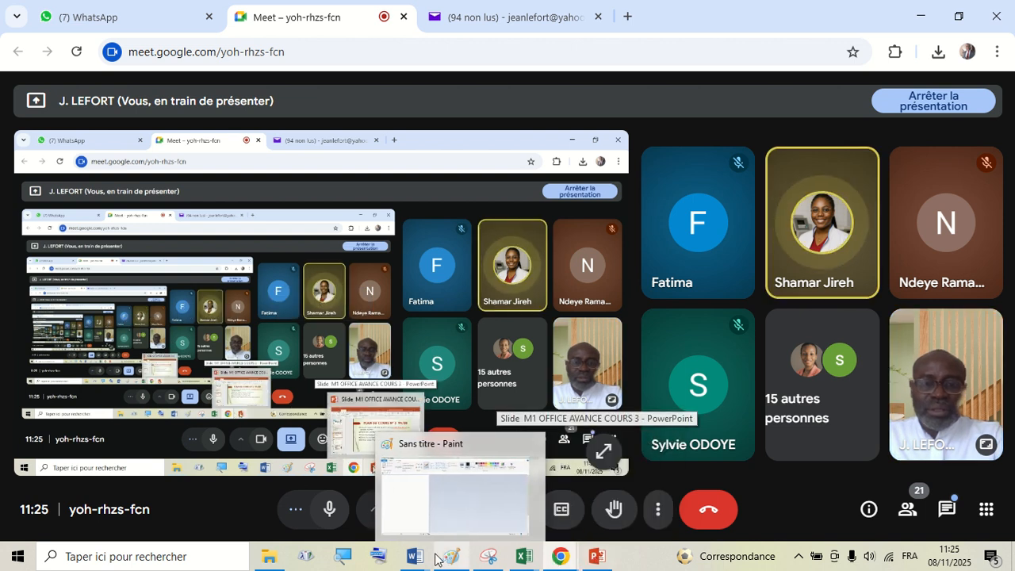
mouse_move(414, 557)
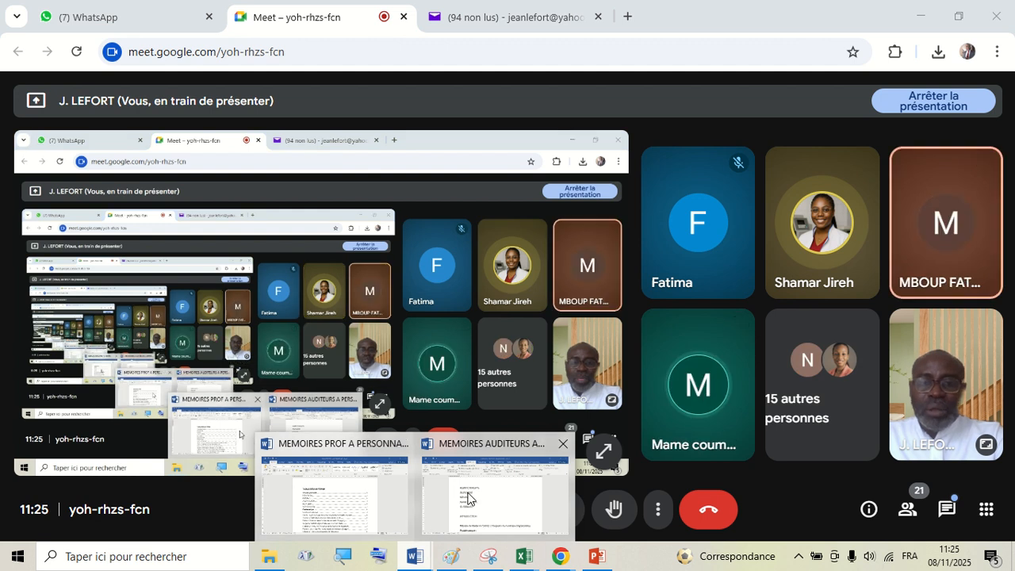
left_click(491, 495)
scroll(491, 351, "up", 5)
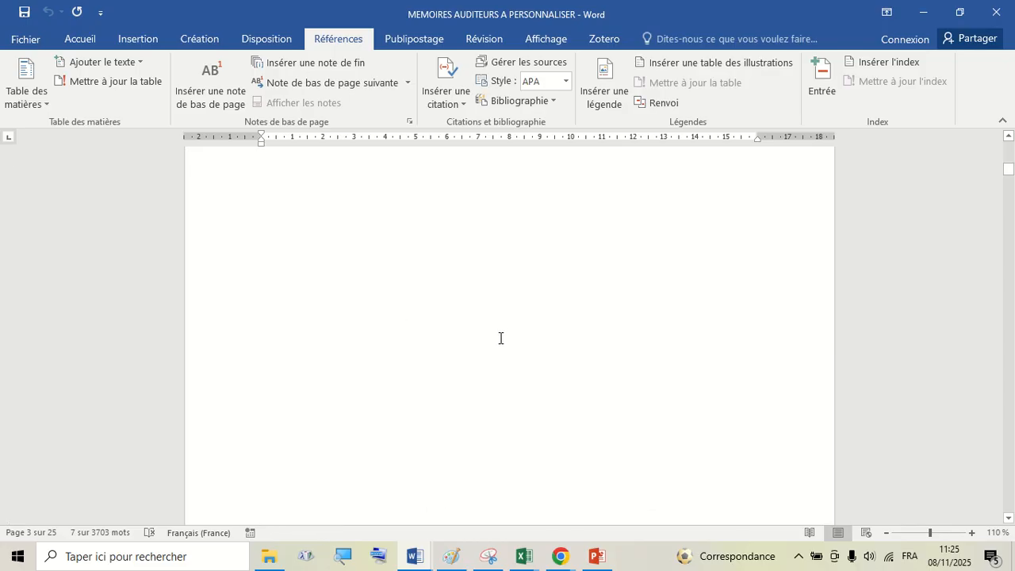
scroll(501, 334, "up", 10)
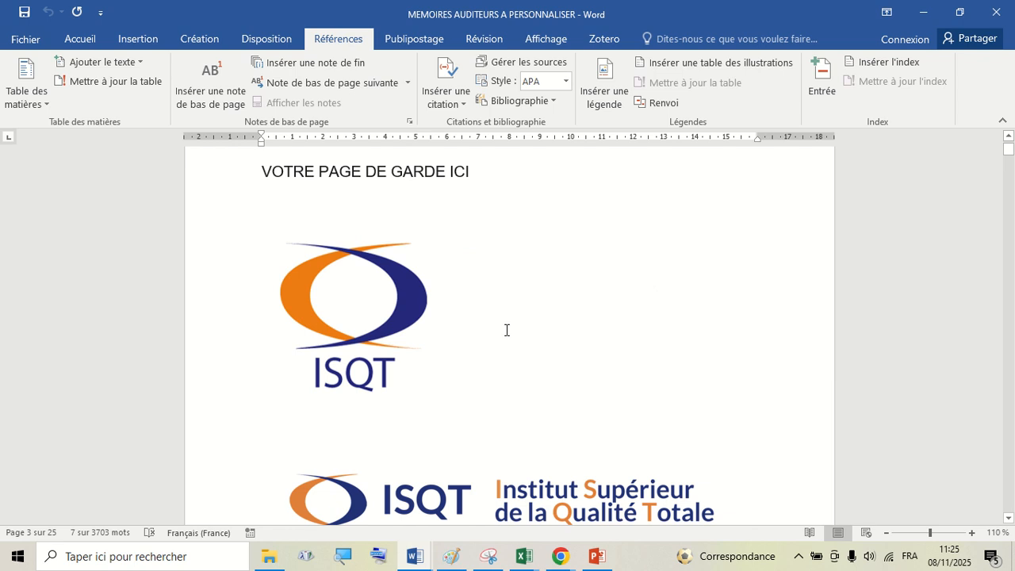
scroll(475, 317, "up", 2)
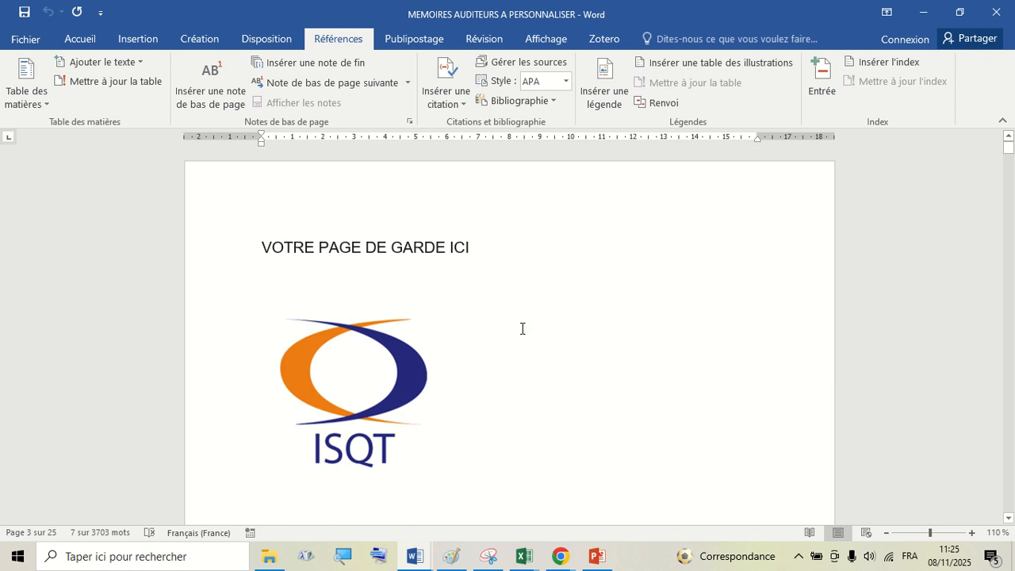
scroll(499, 364, "down", 7)
left_click(470, 339)
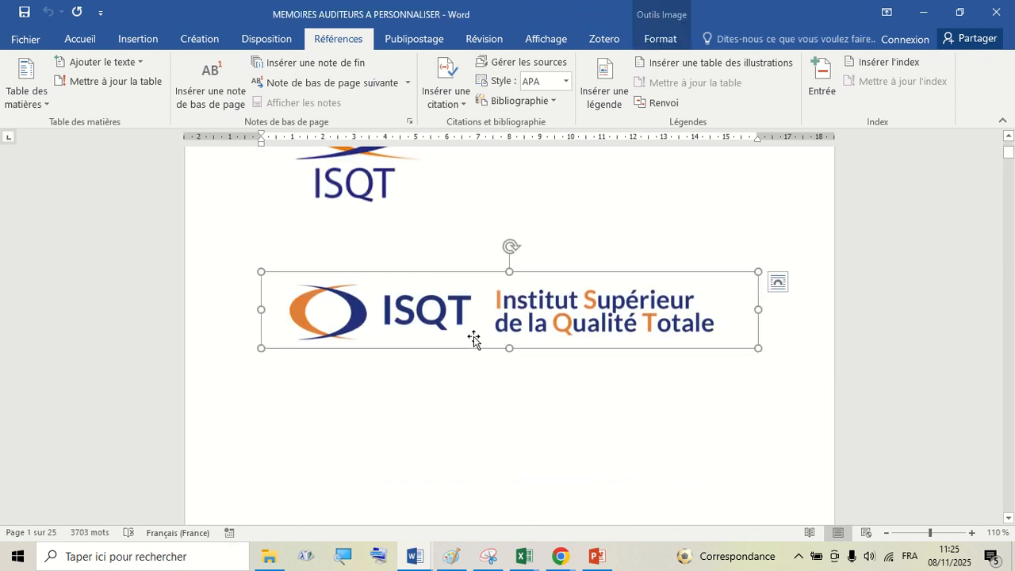
key("Delete")
scroll(476, 335, "up", 4)
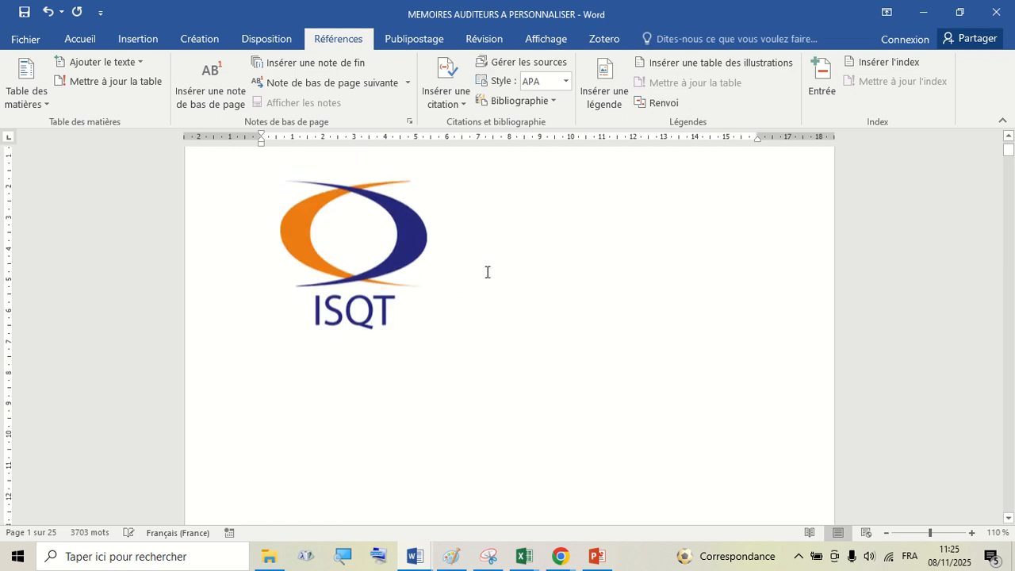
scroll(507, 356, "down", 3)
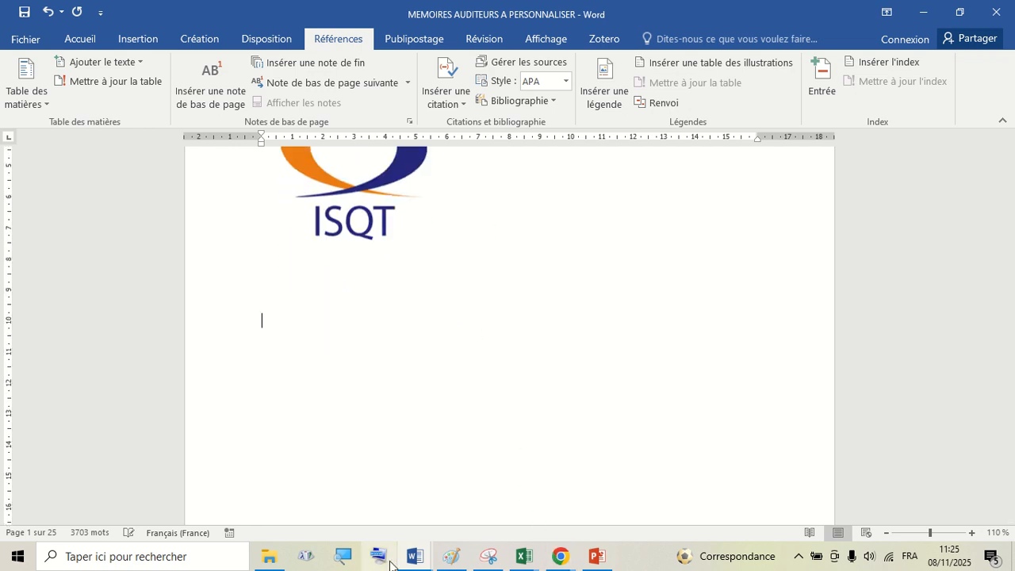
- In the MEMOIRES PROF A PERSONNALISER document, delete the "VOTRE PAGE DE GARDE ICI" line from the cover page
left_click(417, 557)
left_click(328, 515)
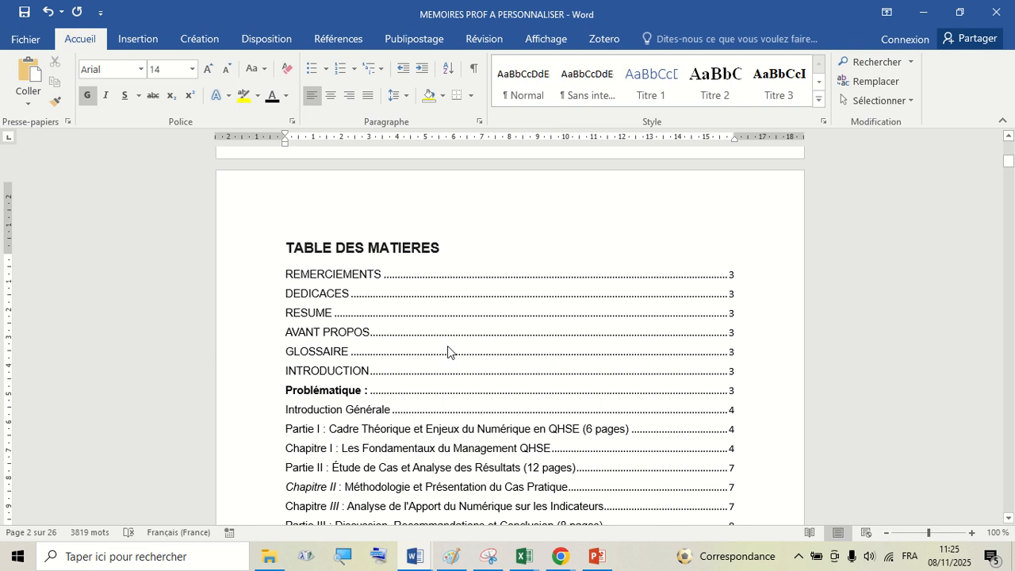
scroll(457, 337, "up", 8)
scroll(466, 314, "up", 5)
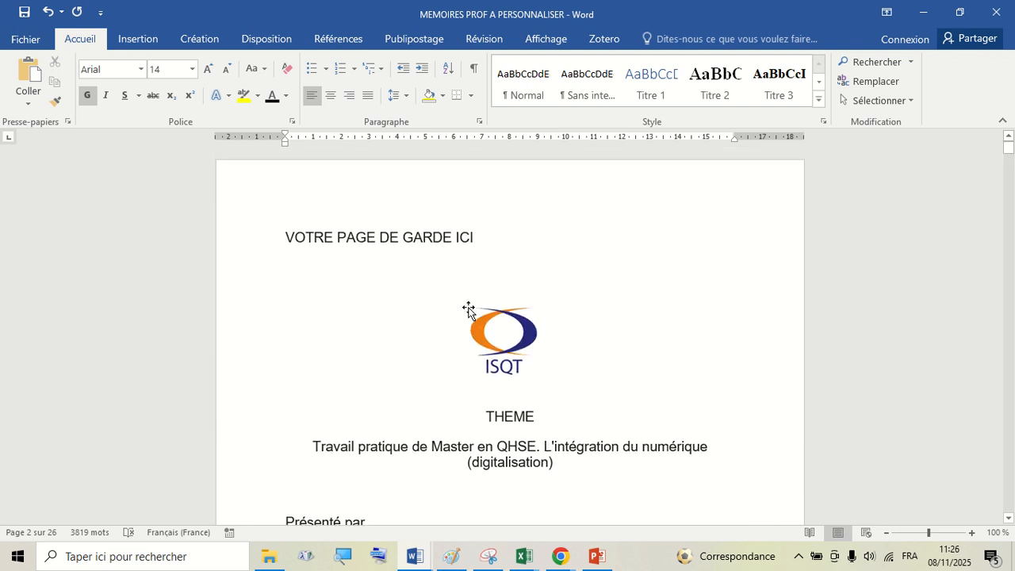
scroll(344, 191, "down", 1)
left_click(270, 173)
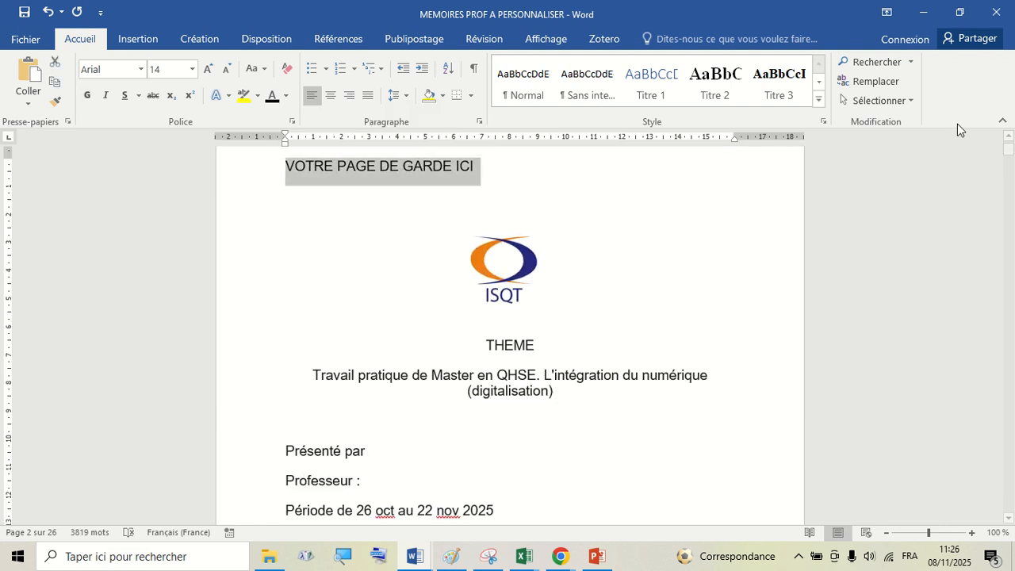
key("Delete")
- Examine the professor's cover page from the logo down to the Présenté par, Professeur and Période lines
scroll(589, 370, "up", 2)
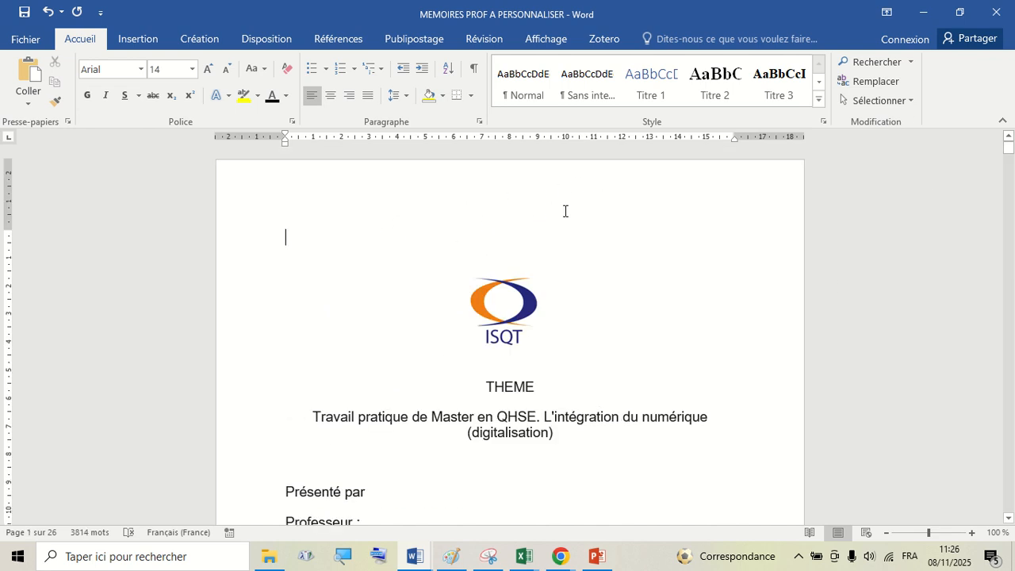
left_click(435, 290)
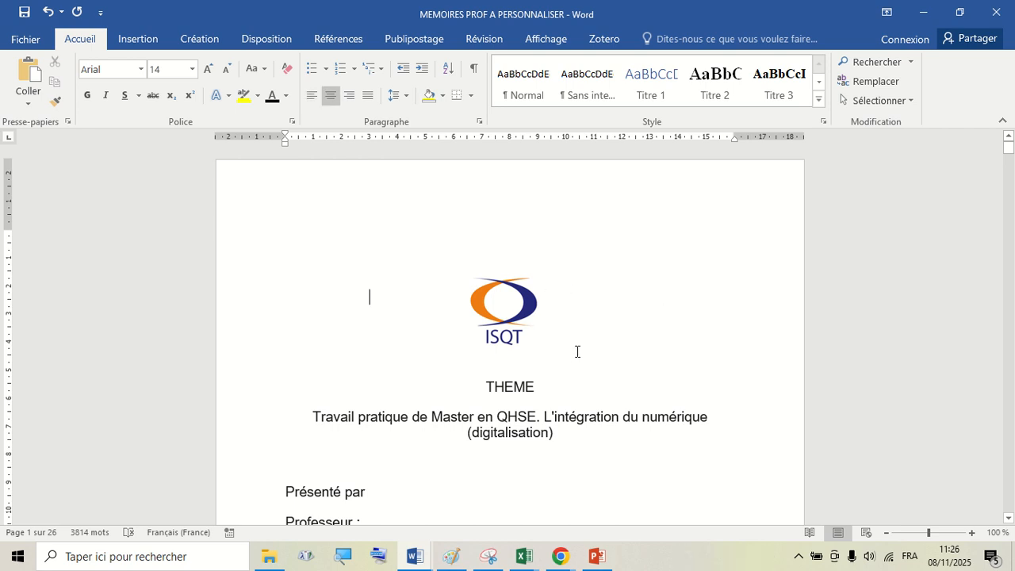
scroll(576, 351, "down", 4)
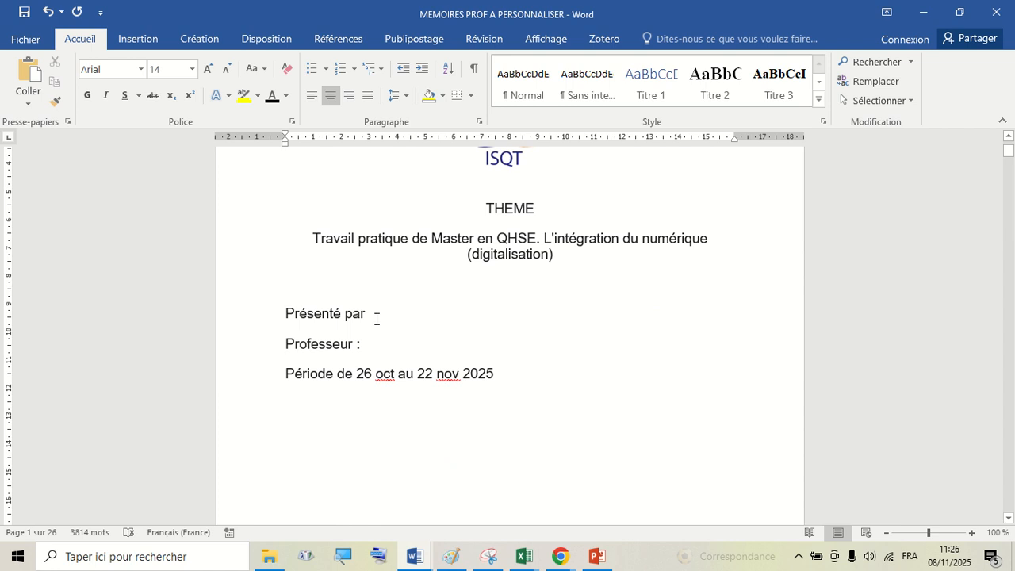
left_click(382, 346)
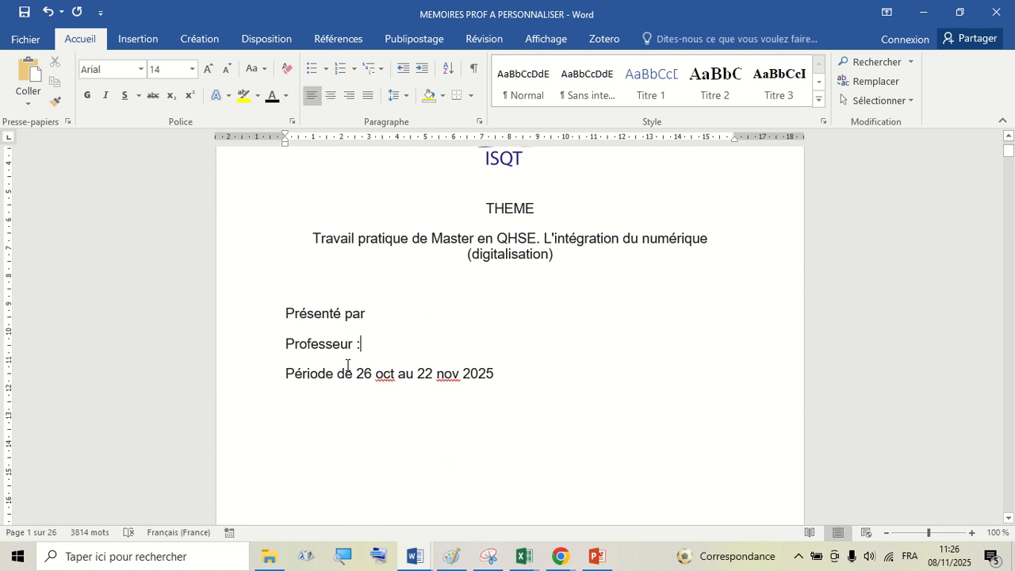
scroll(412, 380, "down", 12)
scroll(401, 304, "up", 3)
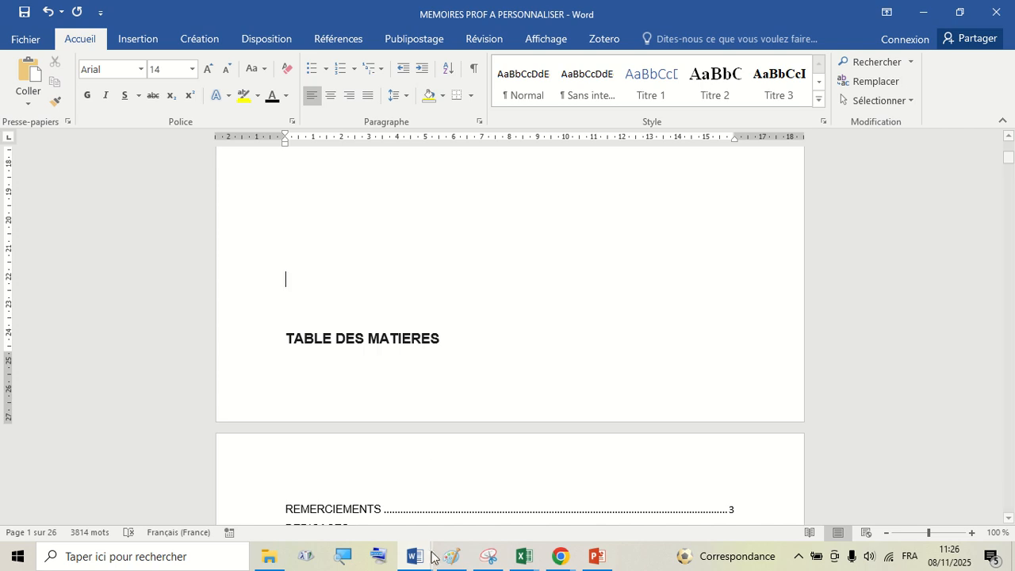
- Return to the auditors' document and insert two blank lines above the TABLE DES MATIERES heading
mouse_move(424, 555)
left_click(475, 480)
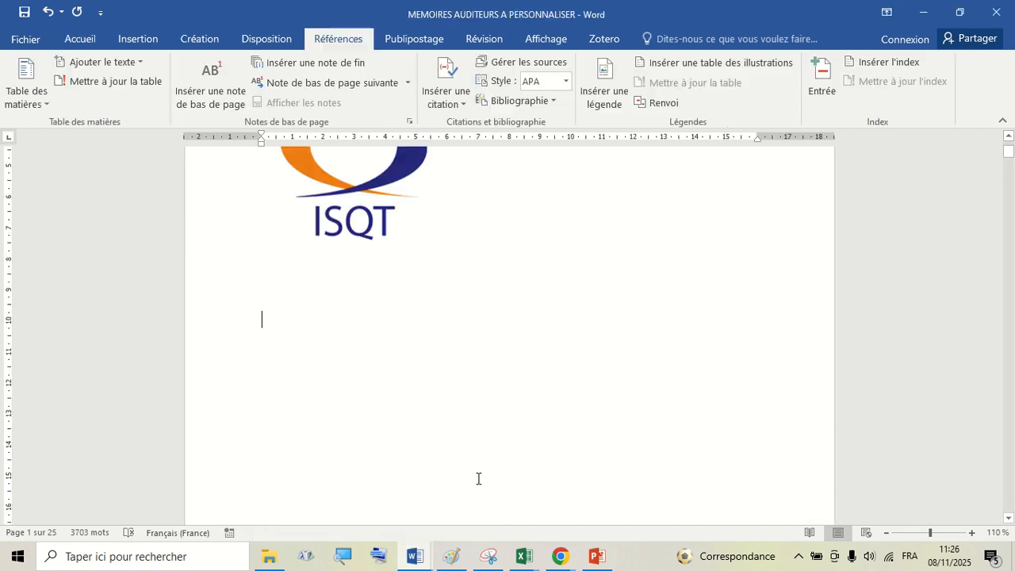
scroll(485, 383, "down", 14)
scroll(455, 333, "up", 5)
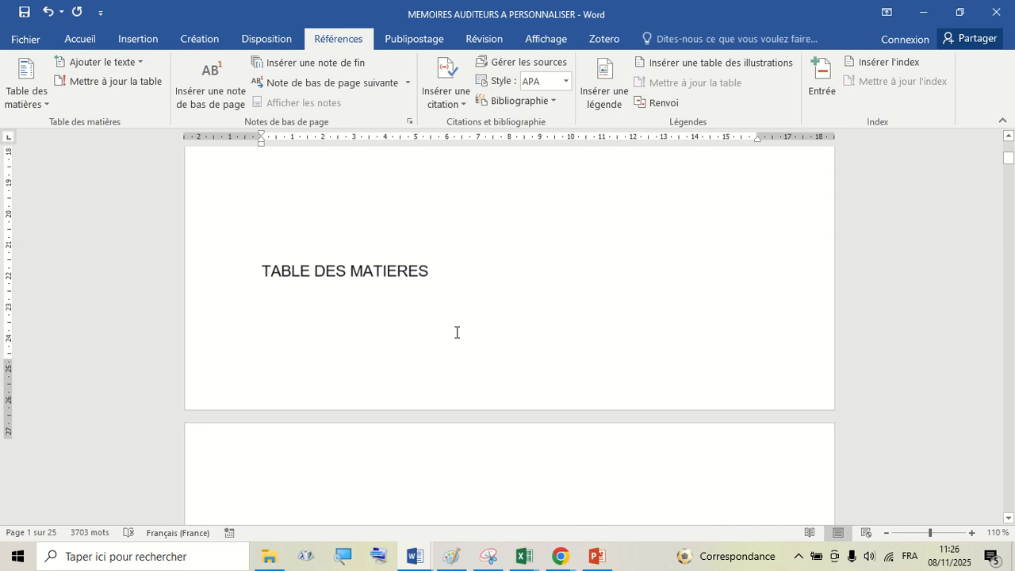
left_click(394, 271)
key("Return")
key("Return")
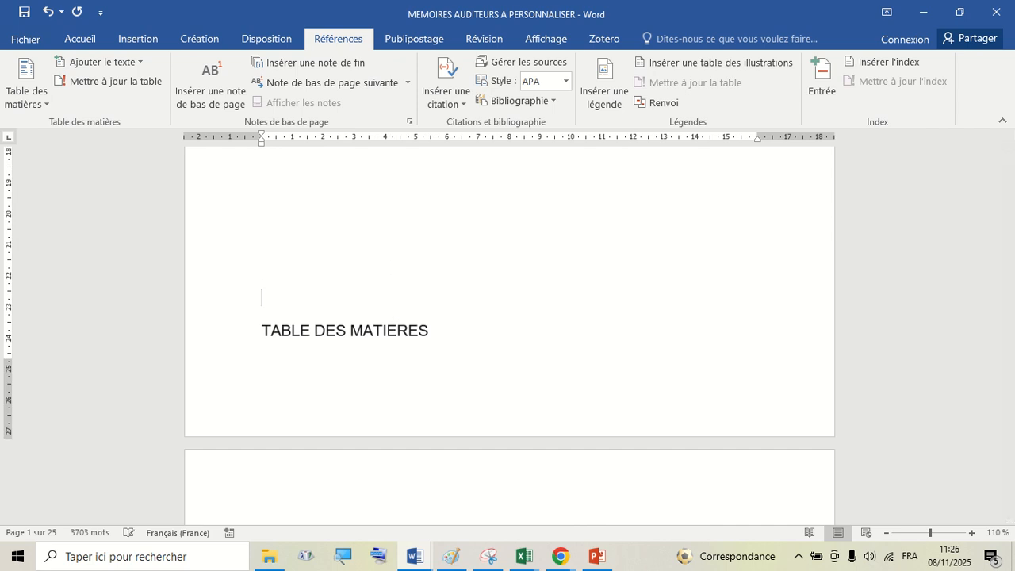
- Assign table-of-contents Niveau 1 to the headings from REMERCIEMENTS through INTRODUCTION
scroll(361, 387, "down", 2)
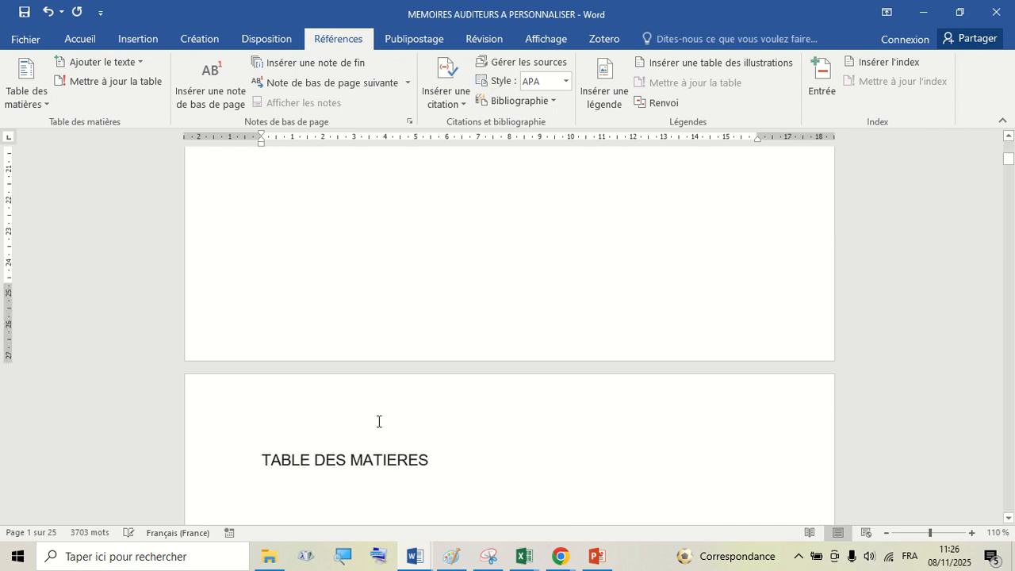
scroll(378, 421, "down", 3)
scroll(396, 337, "down", 6)
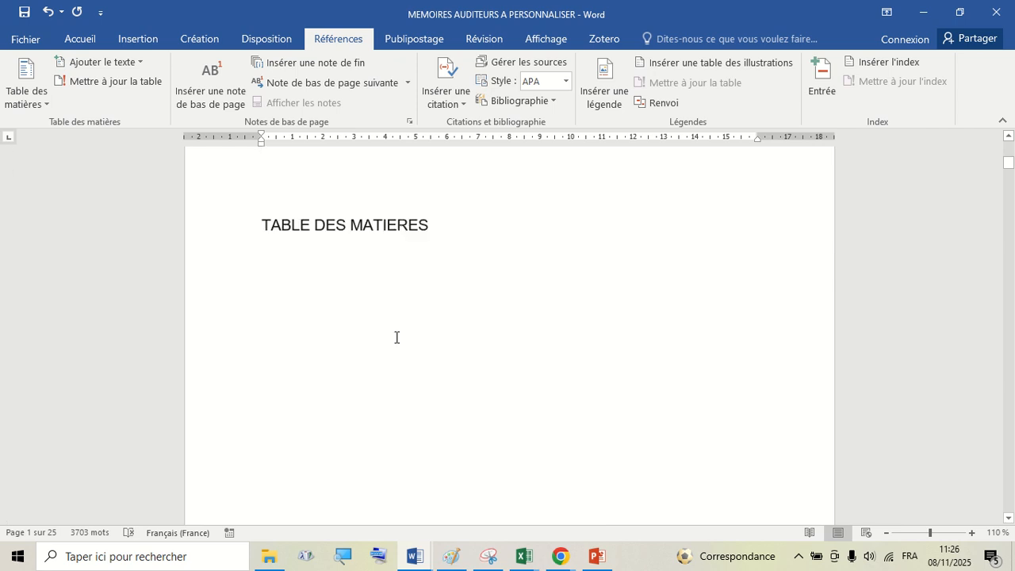
scroll(397, 338, "down", 10)
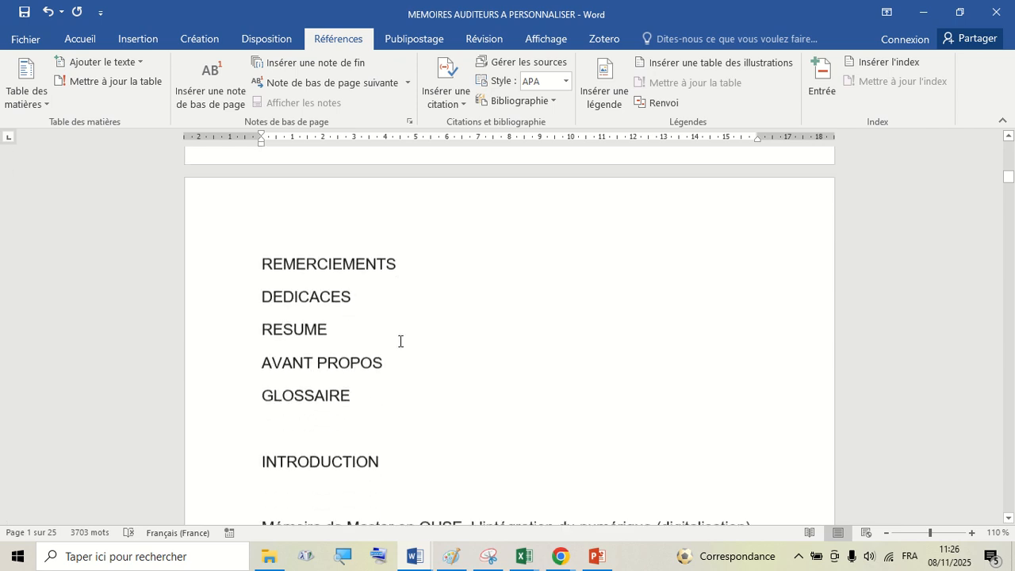
left_click(457, 299)
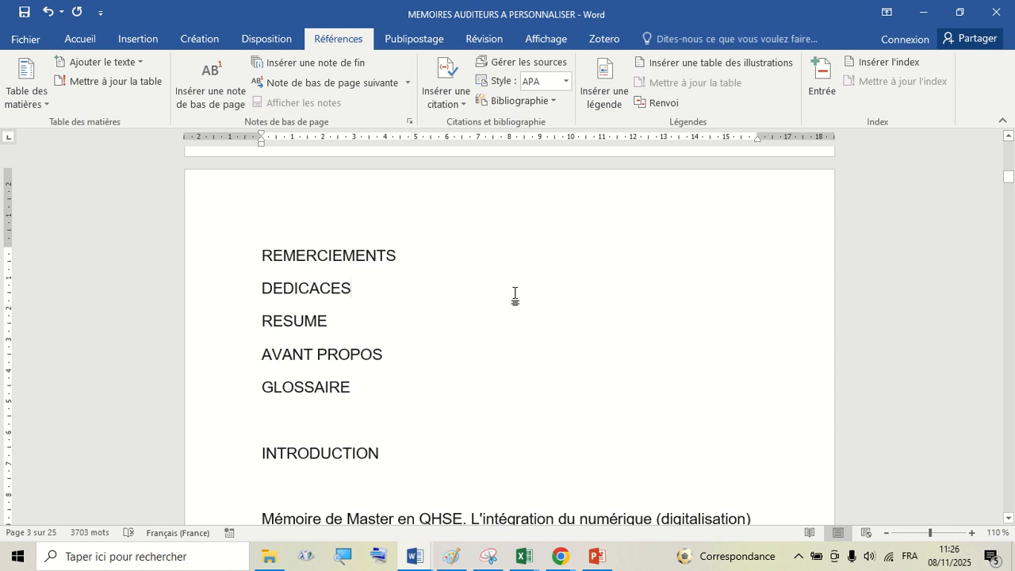
left_click(229, 263)
left_click_drag(232, 280, 230, 471)
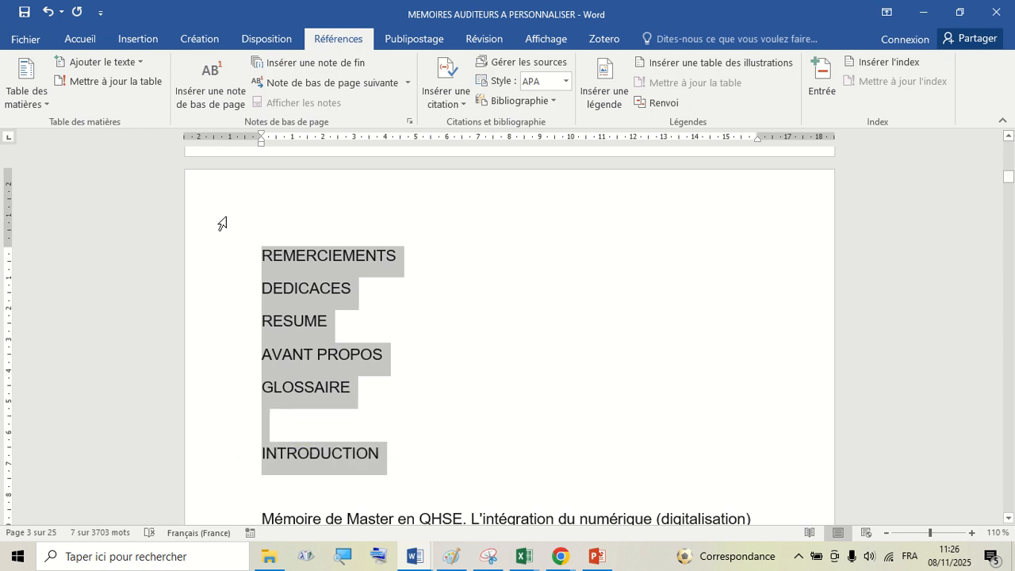
left_click(292, 39)
left_click(337, 39)
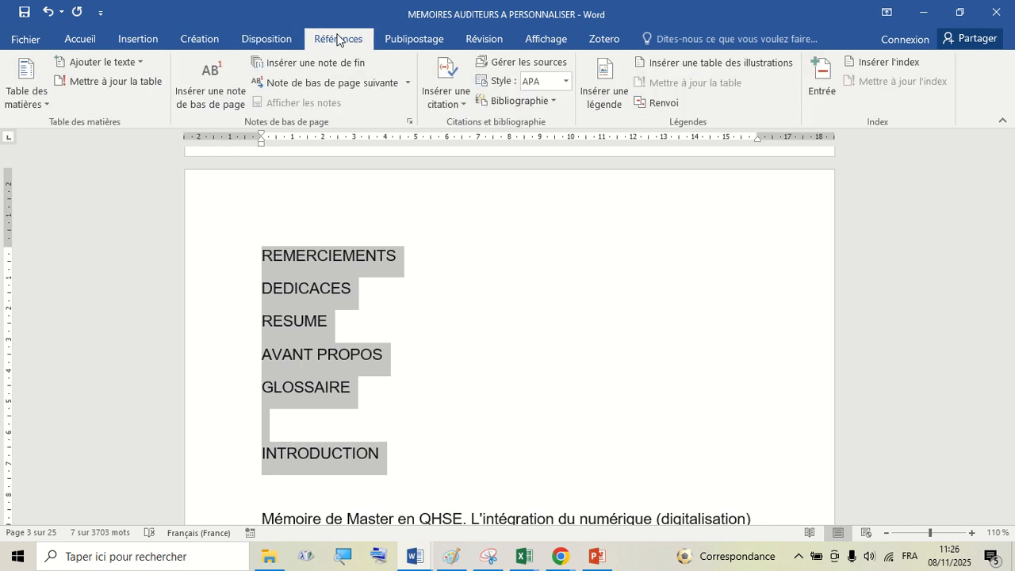
left_click(119, 62)
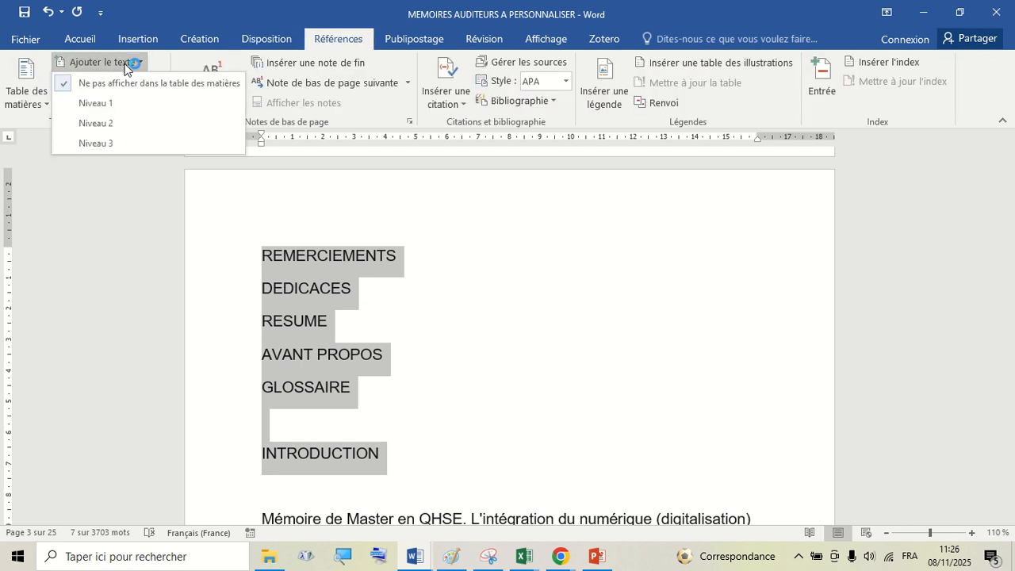
left_click(107, 102)
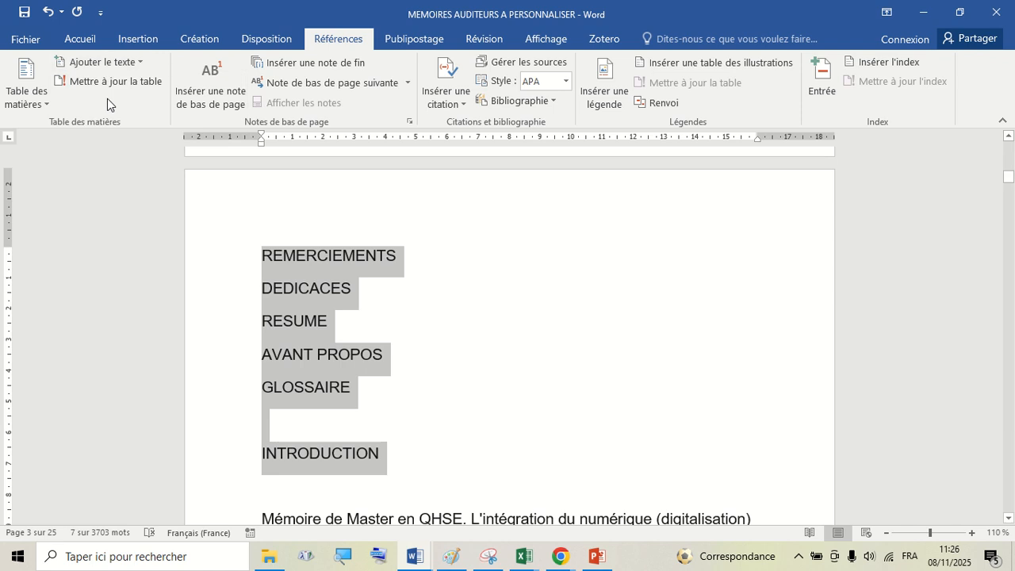
- Check the table-of-contents level applied to the REMERCIEMENTS heading
left_click(385, 255)
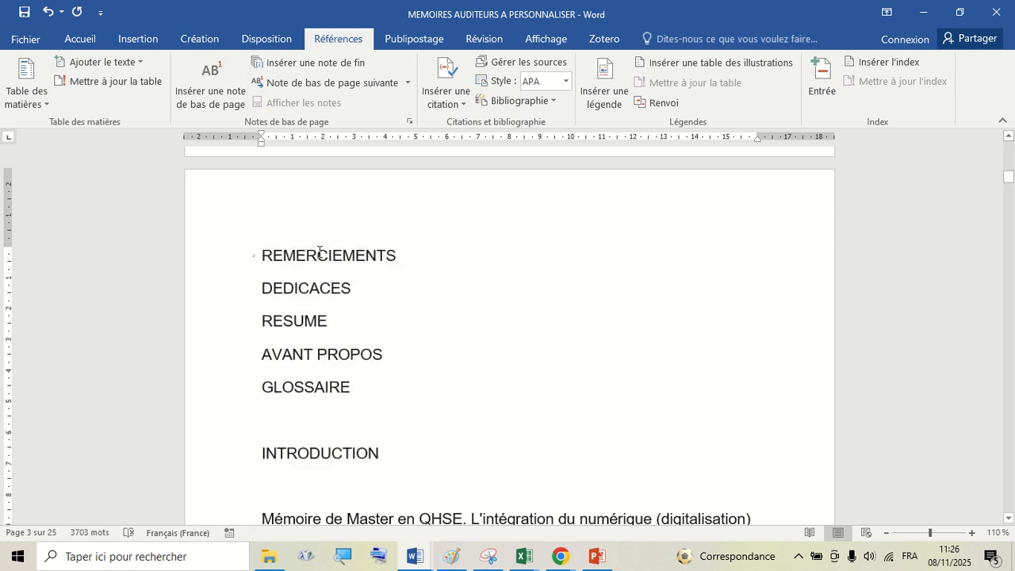
double_click(318, 254)
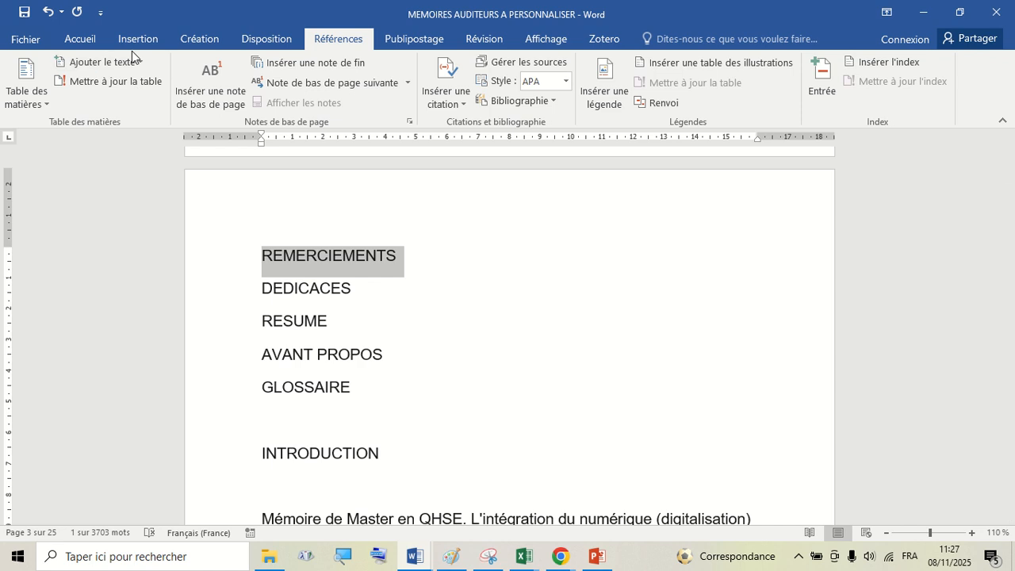
left_click(104, 63)
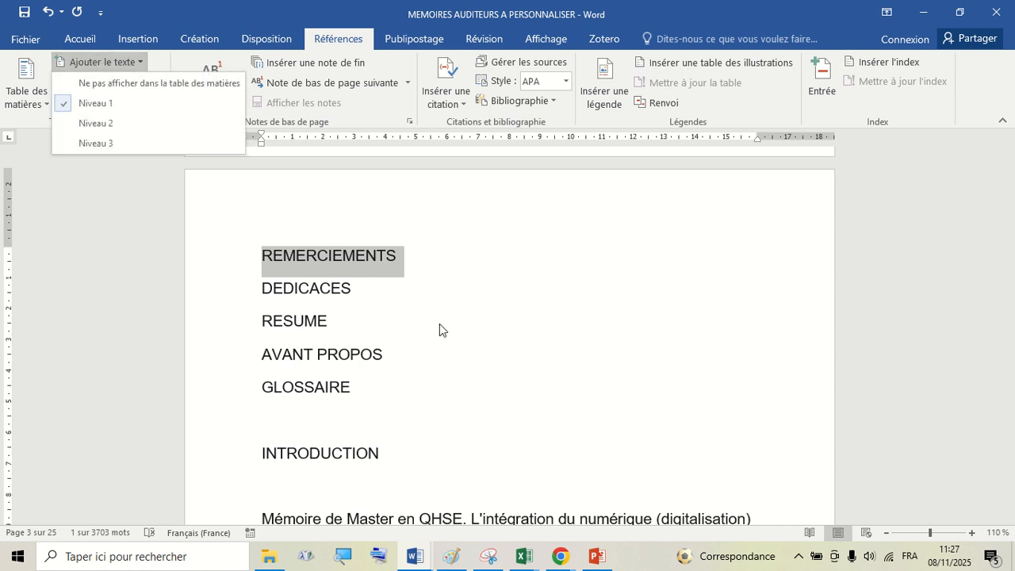
left_click(369, 281)
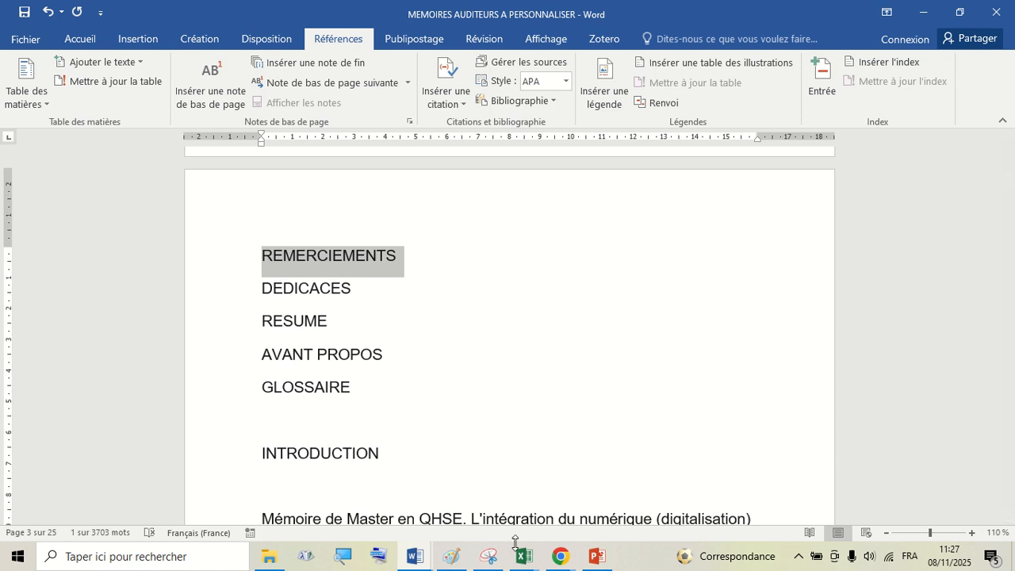
- Switch to the professor's document and examine the entries of its table of contents
mouse_move(411, 557)
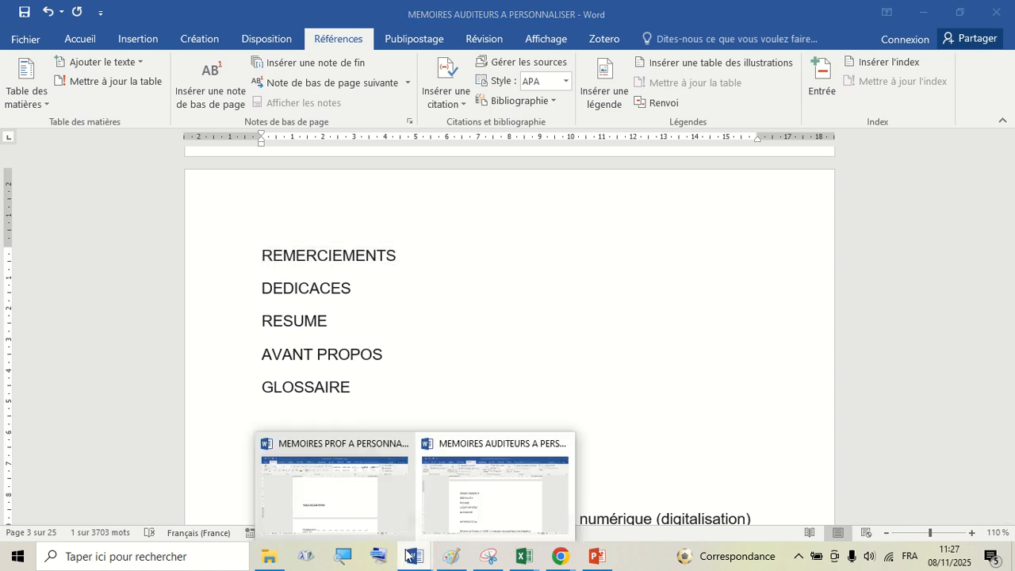
left_click(331, 488)
scroll(360, 333, "up", 4)
scroll(360, 333, "down", 5)
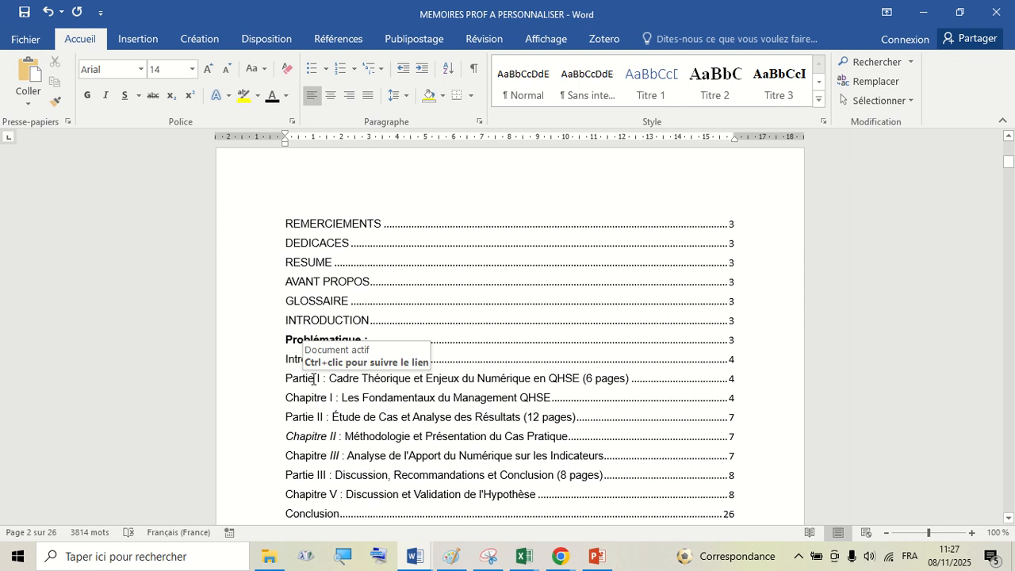
scroll(314, 379, "down", 1)
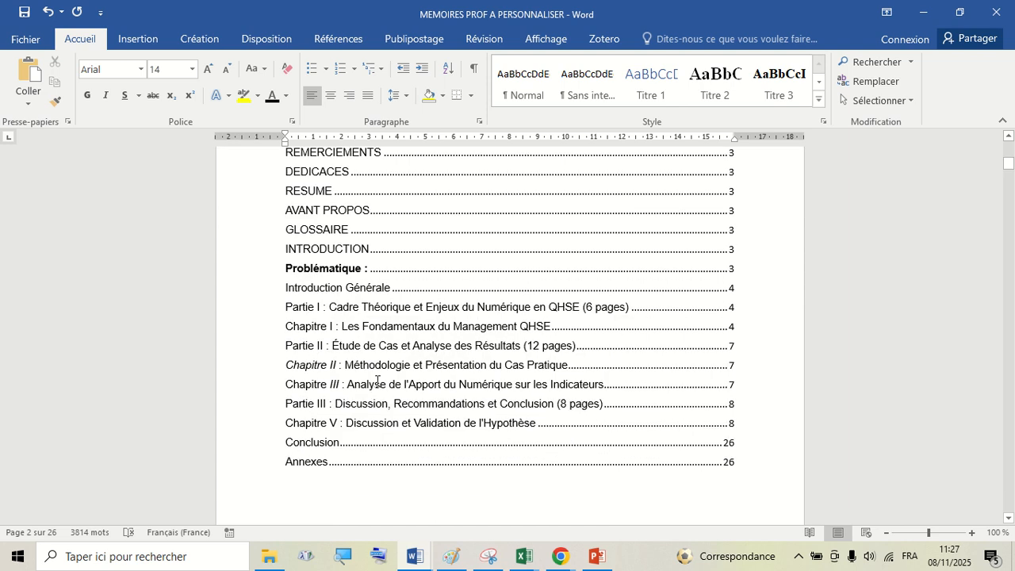
scroll(385, 357, "up", 1)
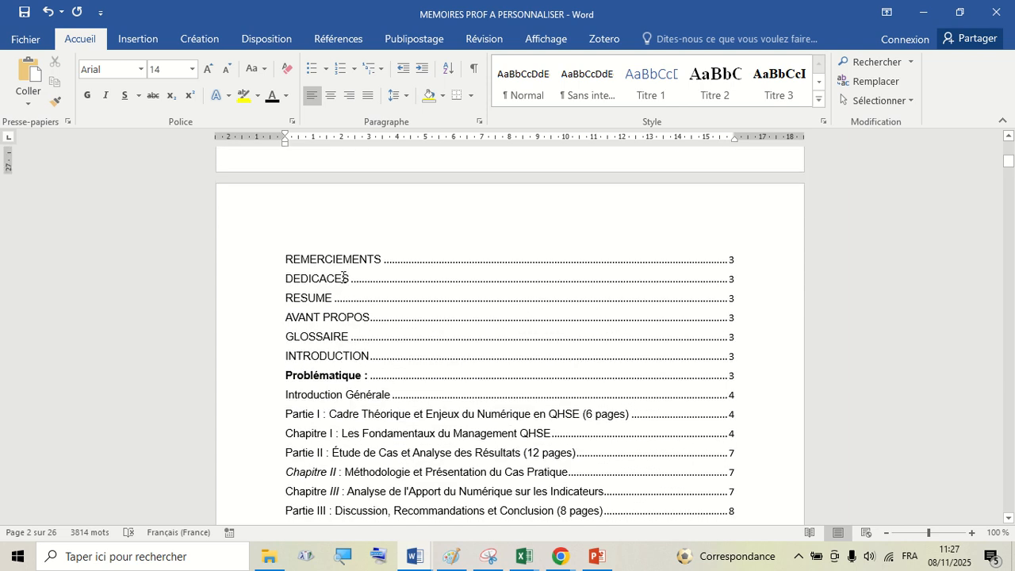
- Return to the auditors' document and assign table-of-contents Niveau 1 to the Problématique heading
scroll(333, 257, "down", 1)
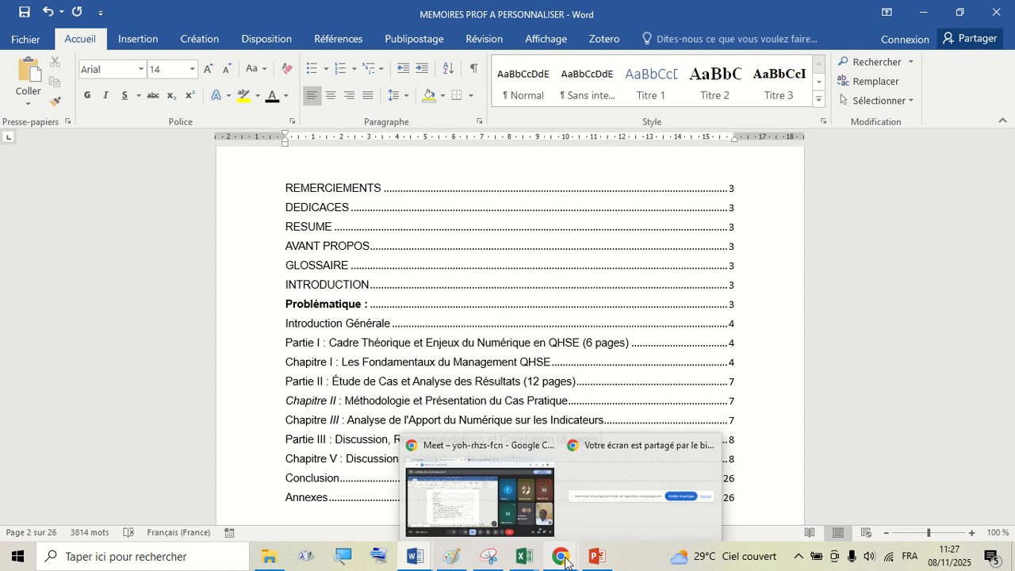
mouse_move(398, 561)
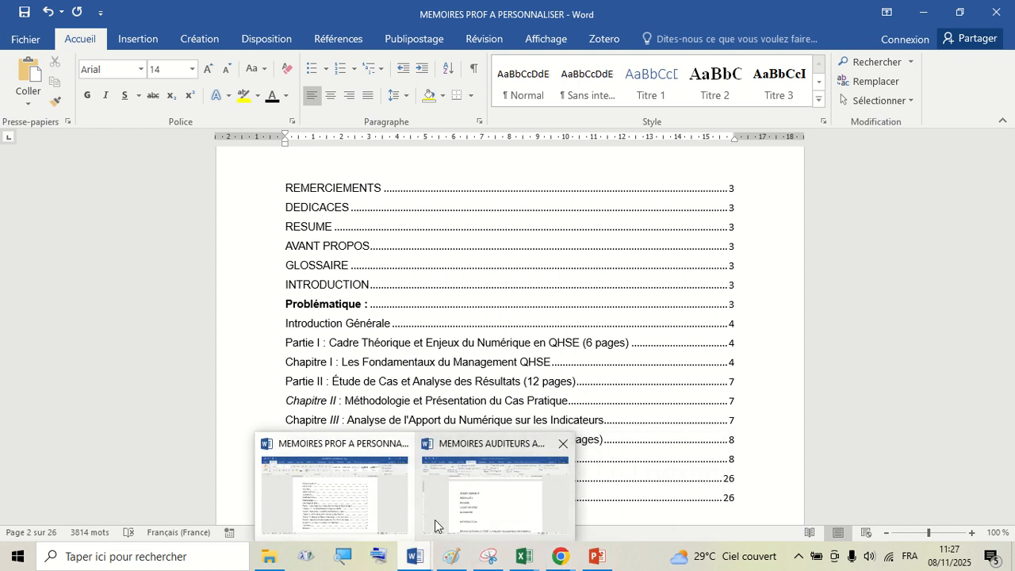
left_click(451, 511)
scroll(340, 233, "down", 2)
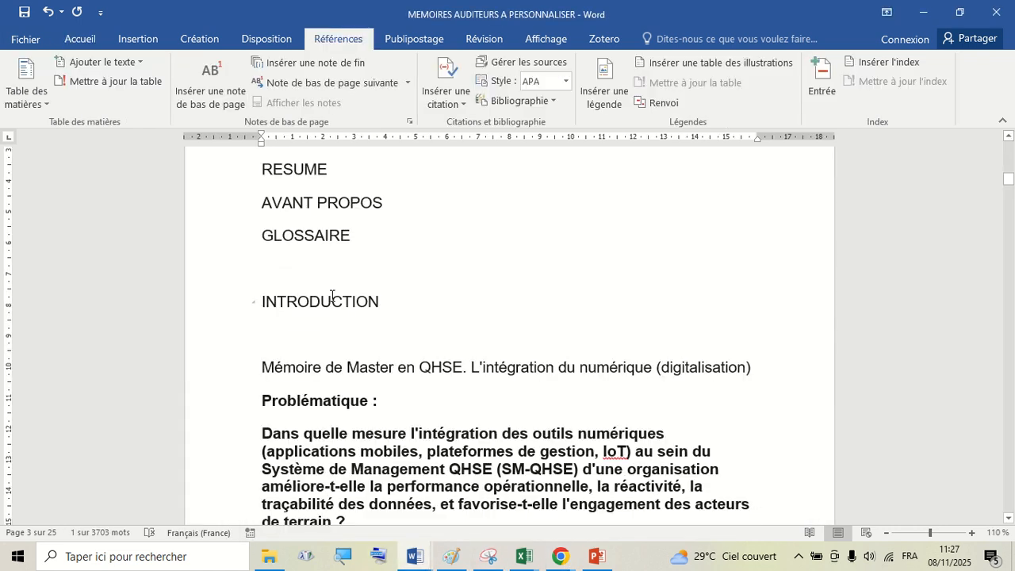
scroll(341, 301, "down", 1)
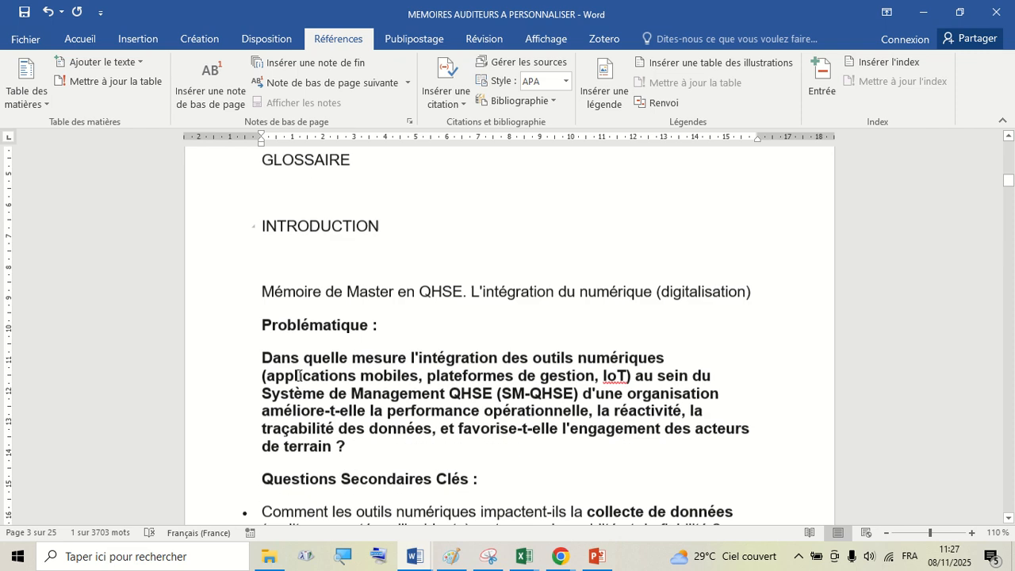
double_click(327, 325)
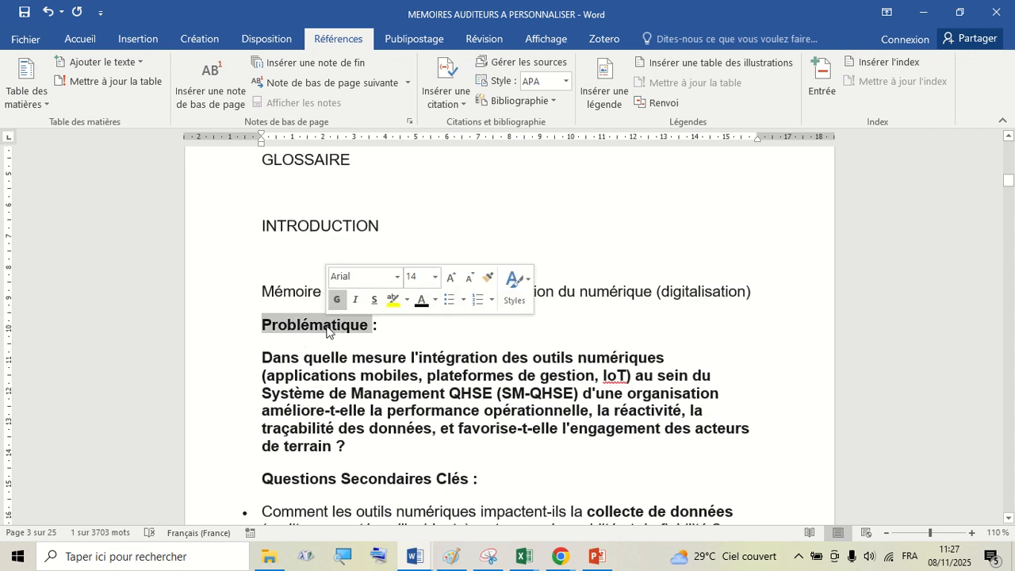
left_click(327, 326)
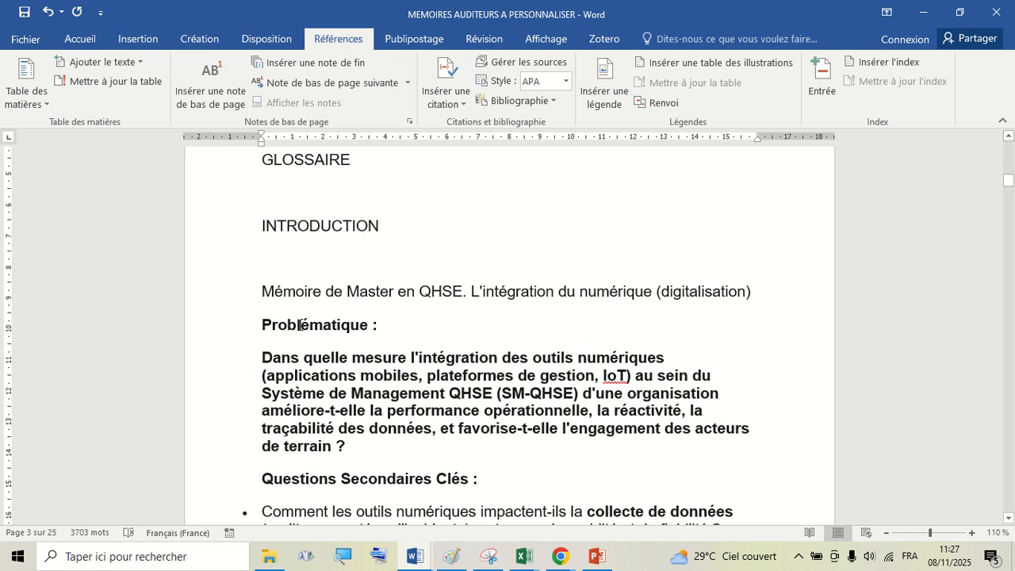
double_click(301, 325)
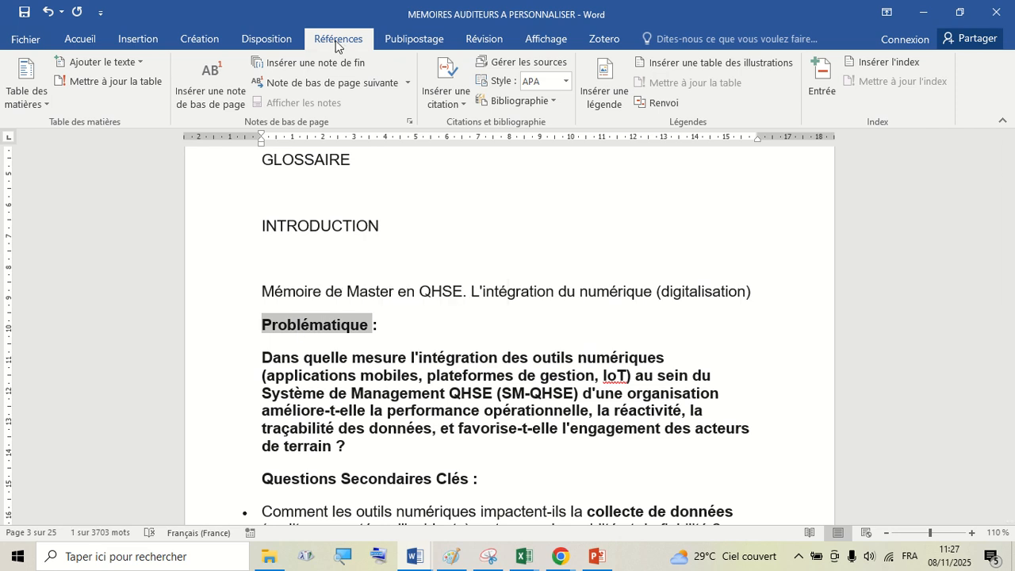
left_click(99, 62)
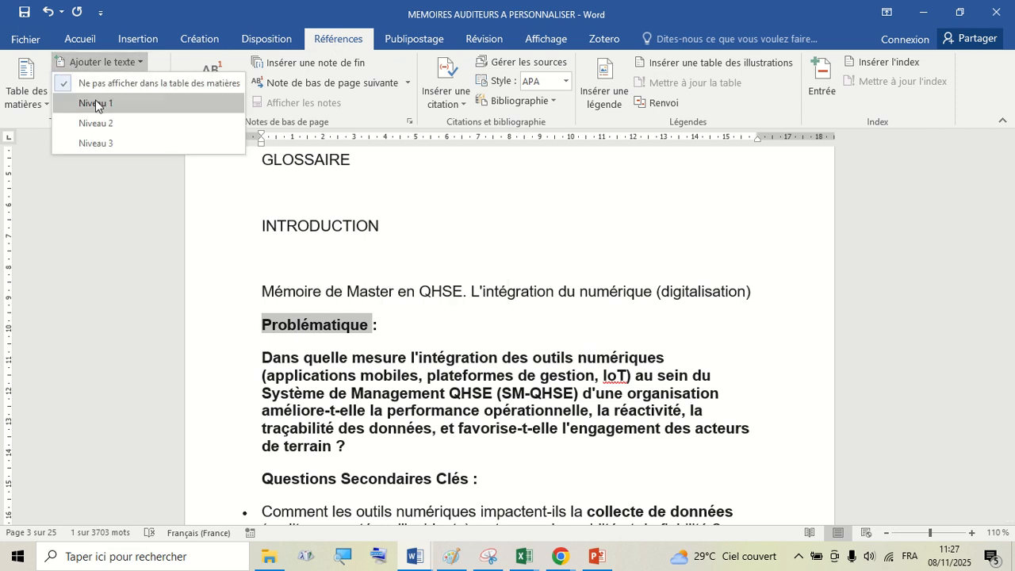
left_click(92, 109)
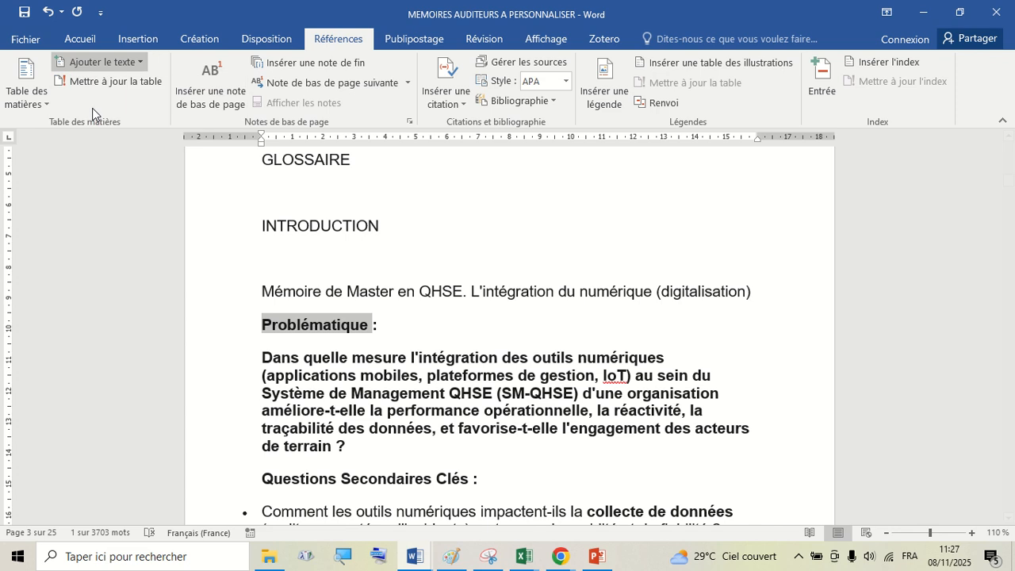
left_click(398, 323)
- Assign table-of-contents Niveau 1 to the Partie I and Chapitre I headings
scroll(399, 323, "down", 8)
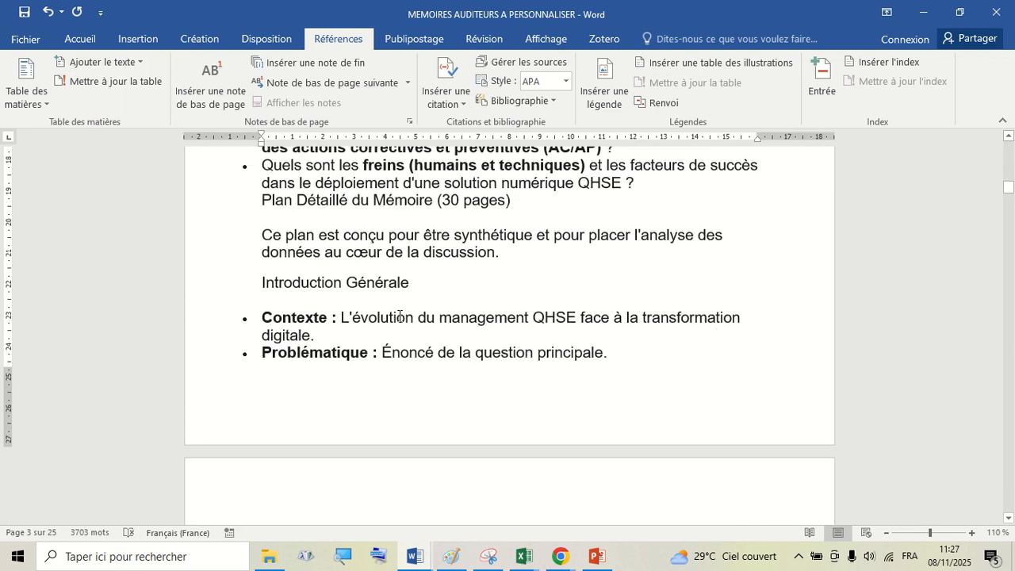
scroll(398, 316, "down", 2)
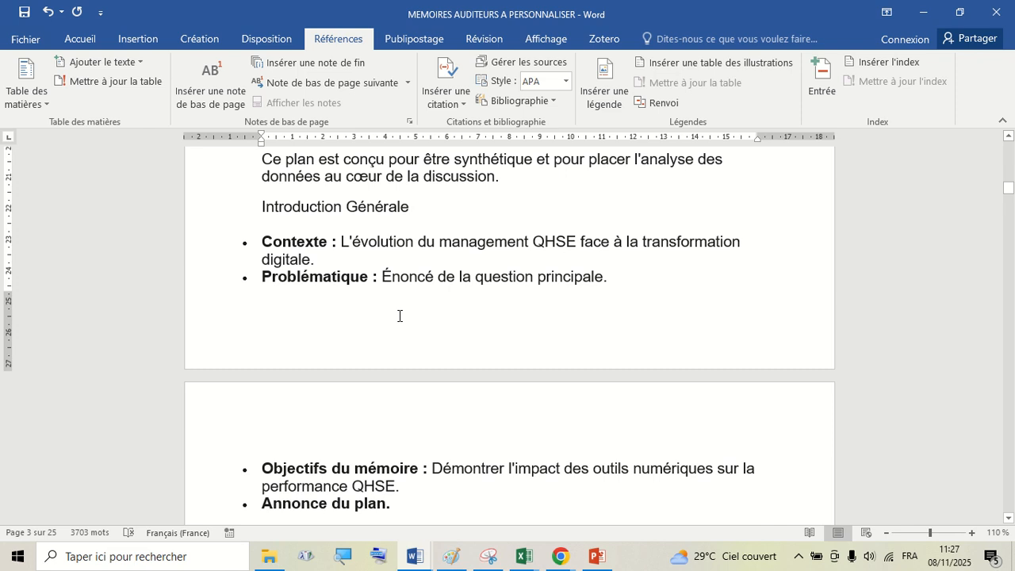
scroll(399, 315, "down", 7)
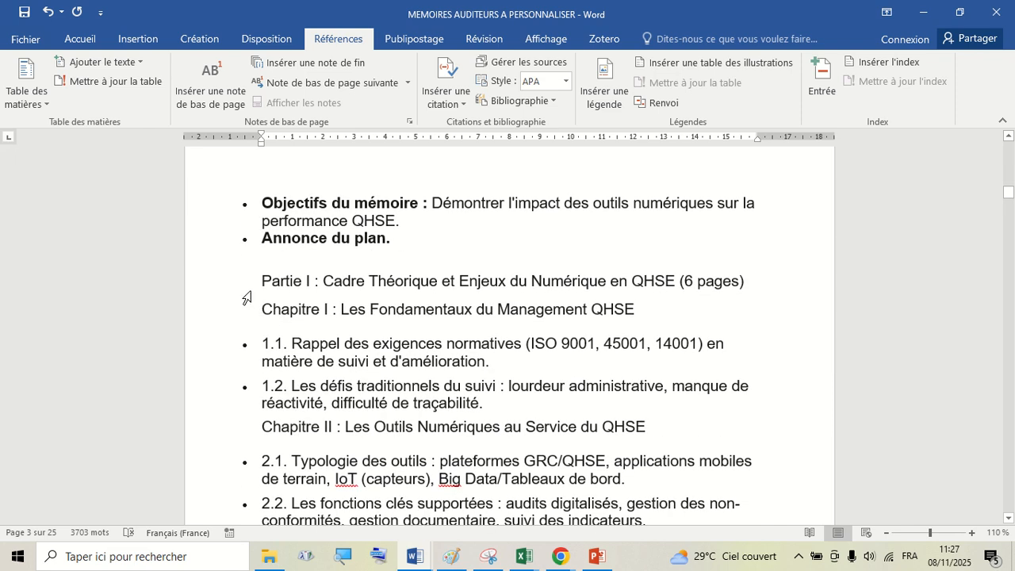
left_click(229, 286)
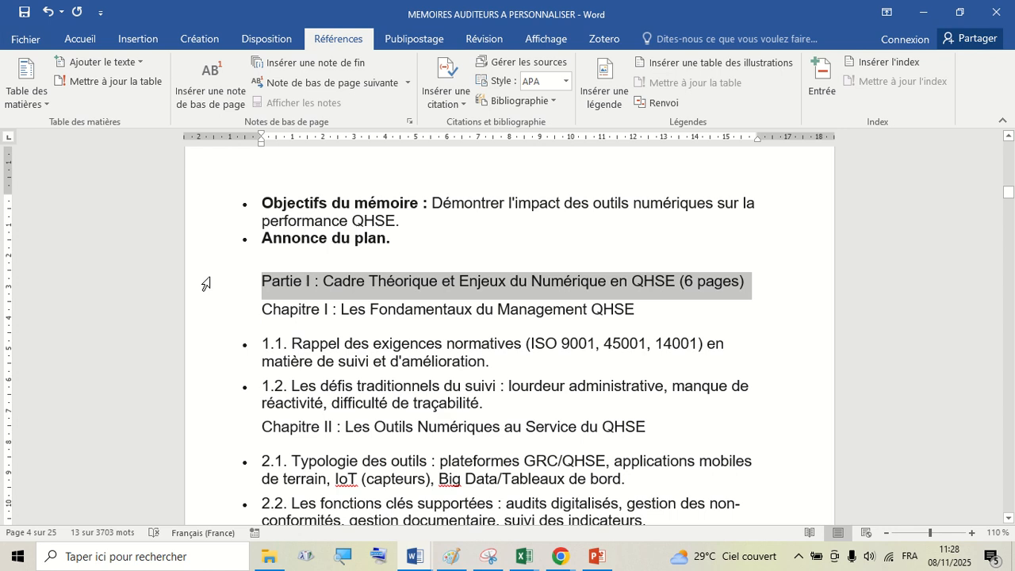
left_click(205, 316, "shift")
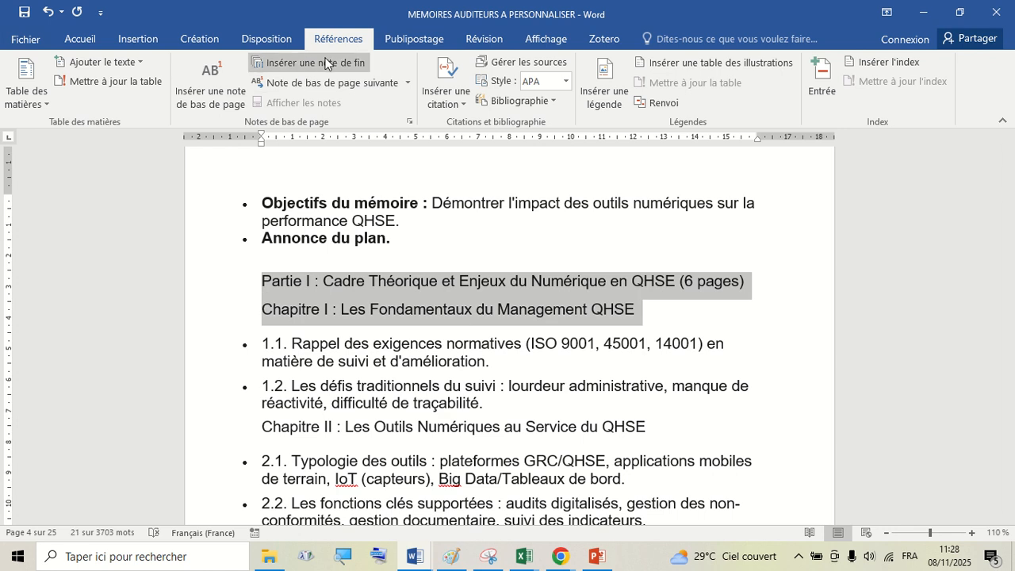
left_click(266, 38)
left_click(333, 40)
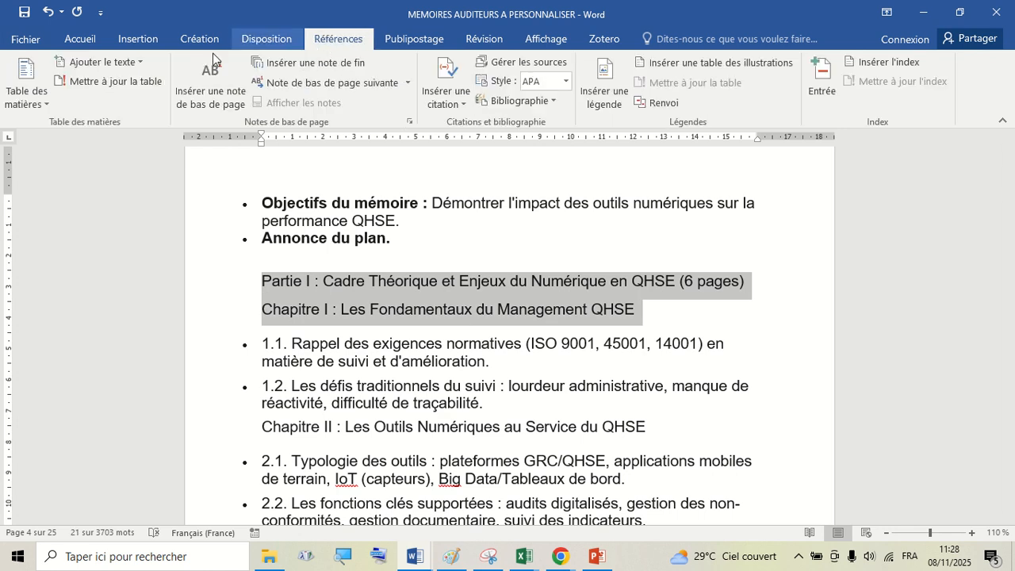
left_click(118, 60)
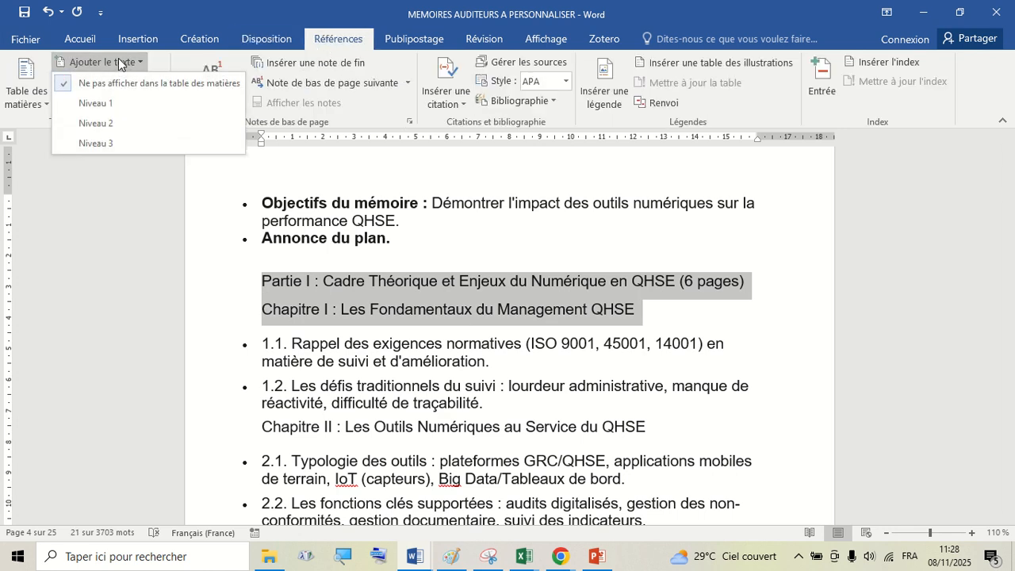
left_click(104, 103)
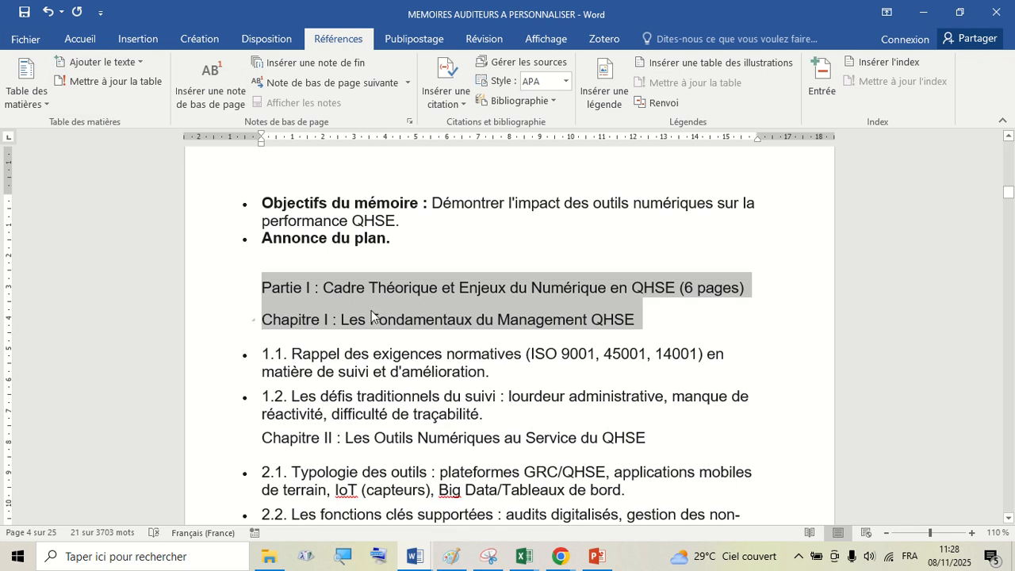
- Browse the Chapitre I content down to the Partie II headings
scroll(372, 316, "down", 8)
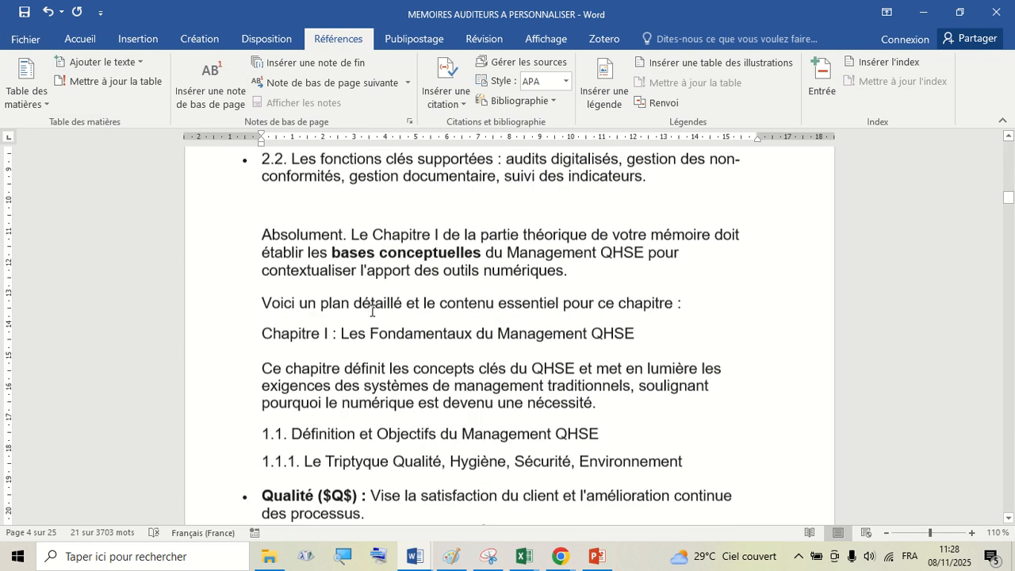
scroll(372, 311, "down", 1)
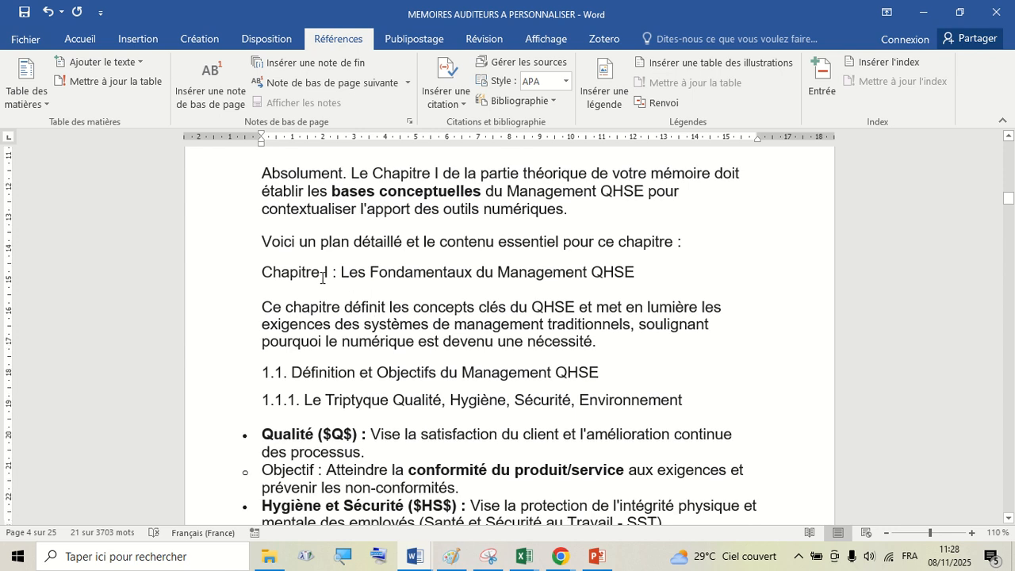
scroll(320, 277, "up", 5)
scroll(322, 278, "down", 4)
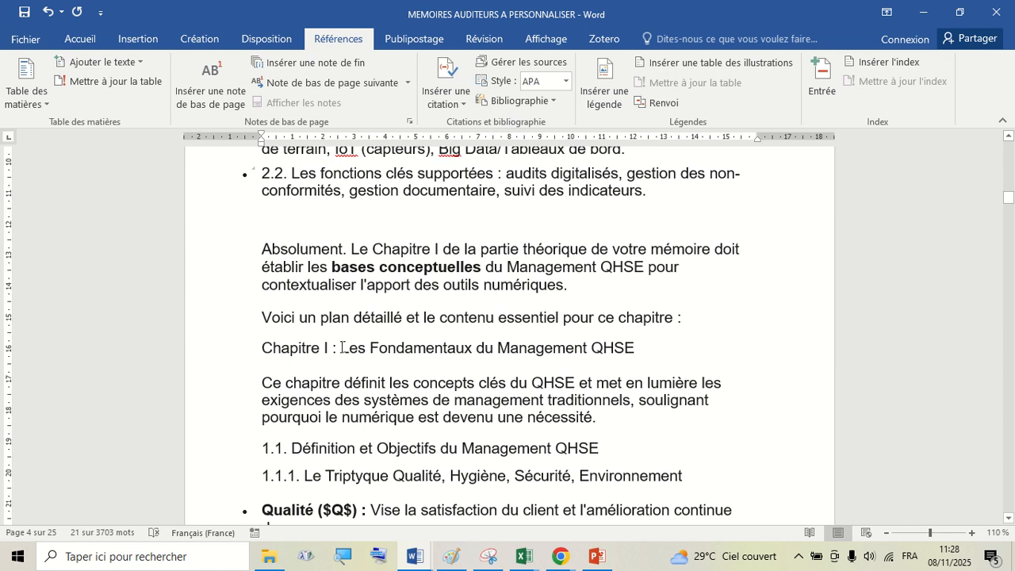
scroll(342, 347, "up", 4)
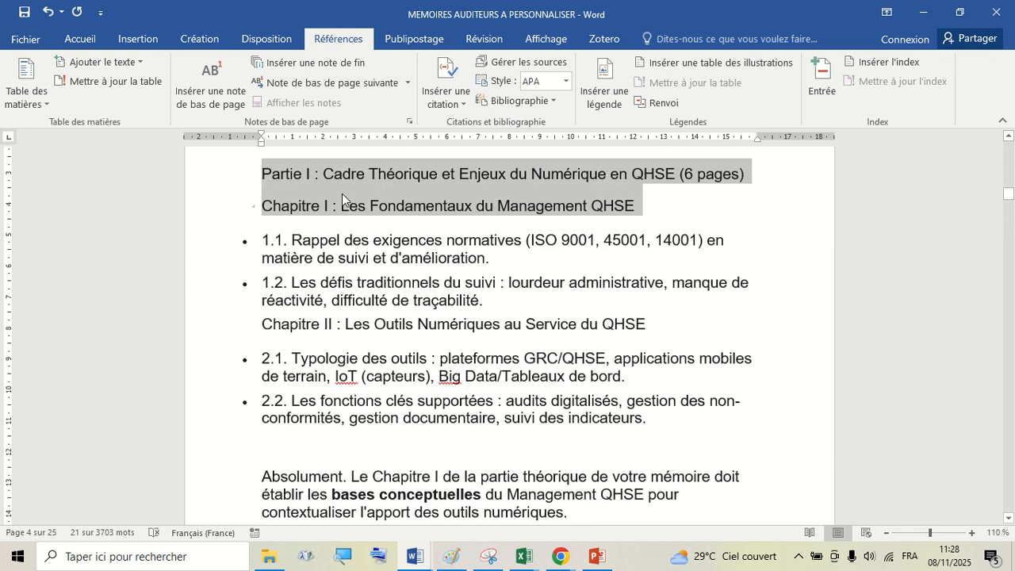
scroll(339, 193, "down", 8)
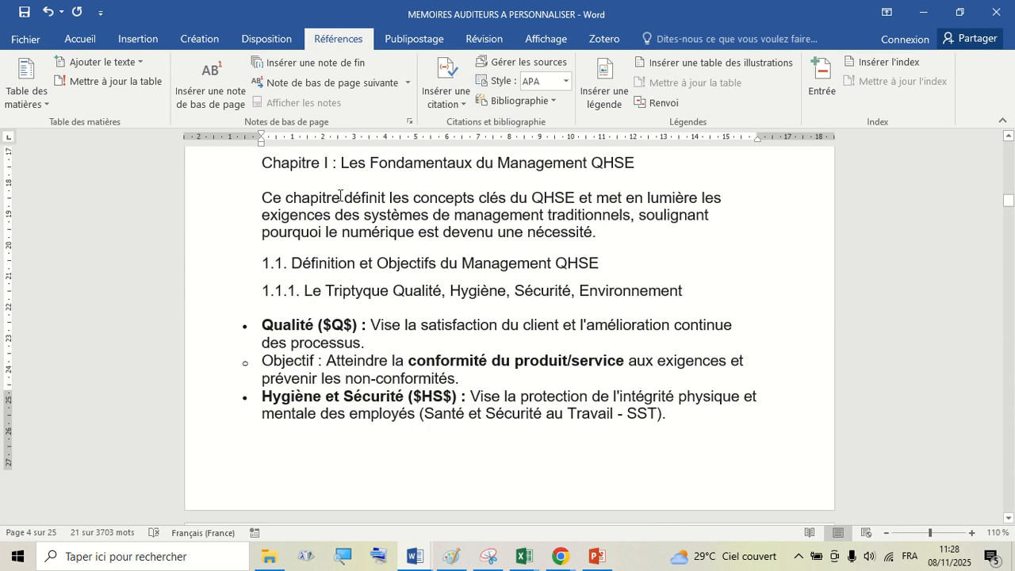
scroll(339, 195, "down", 8)
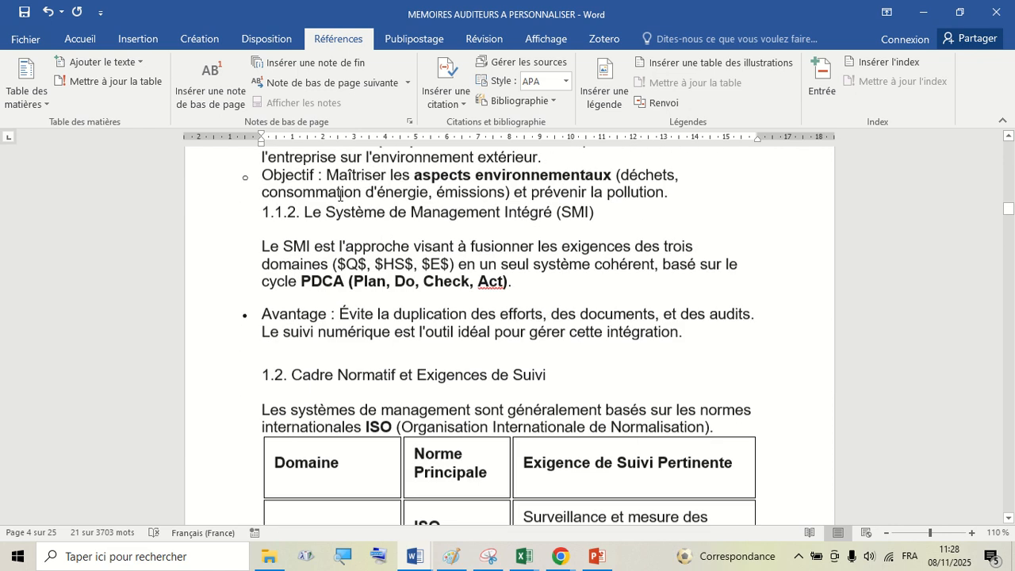
scroll(339, 195, "down", 8)
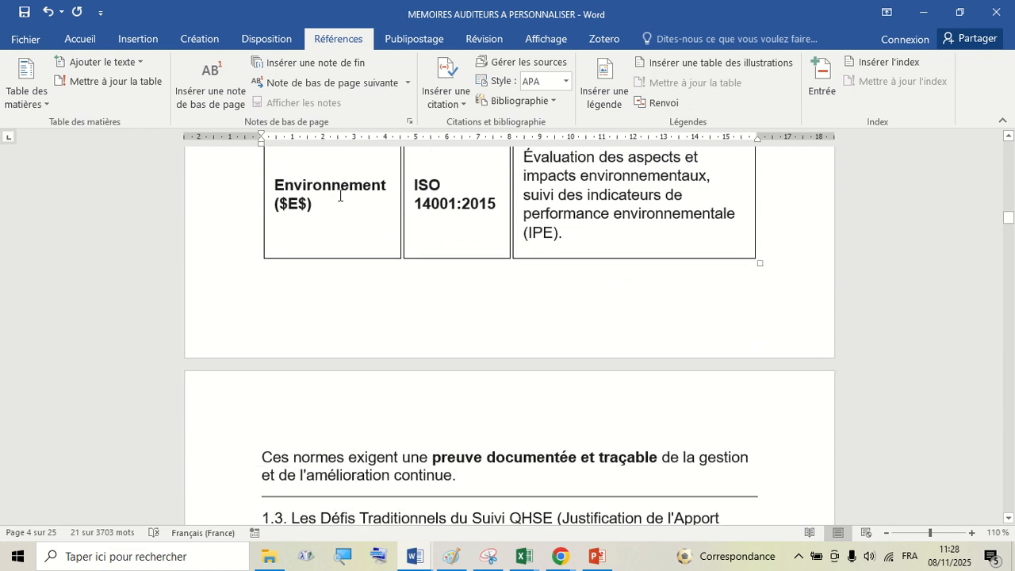
scroll(339, 195, "down", 10)
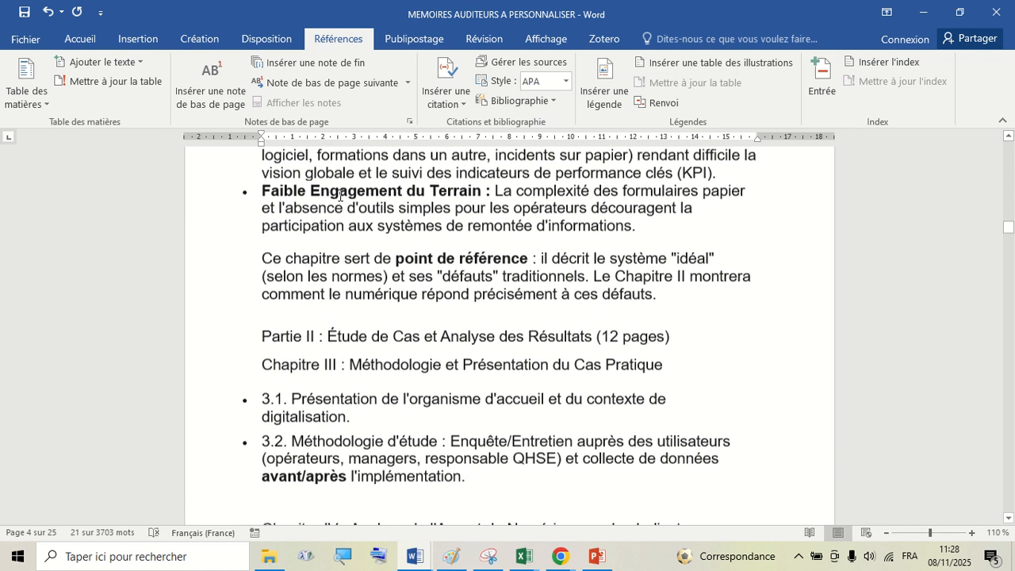
scroll(340, 195, "down", 1)
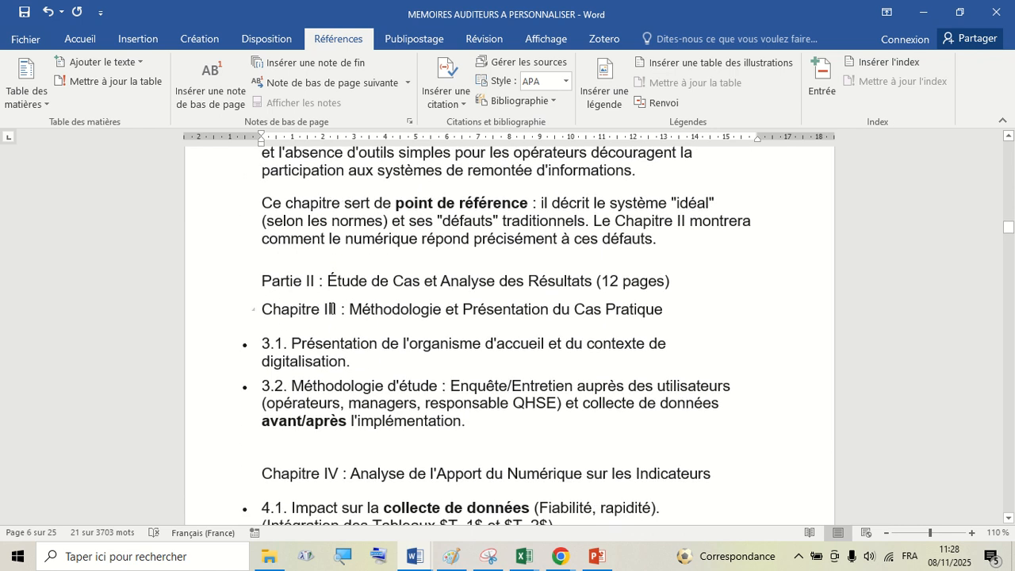
- Renumber the methodology heading as Chapitre II and assign it table-of-contents Niveau 1
double_click(332, 308)
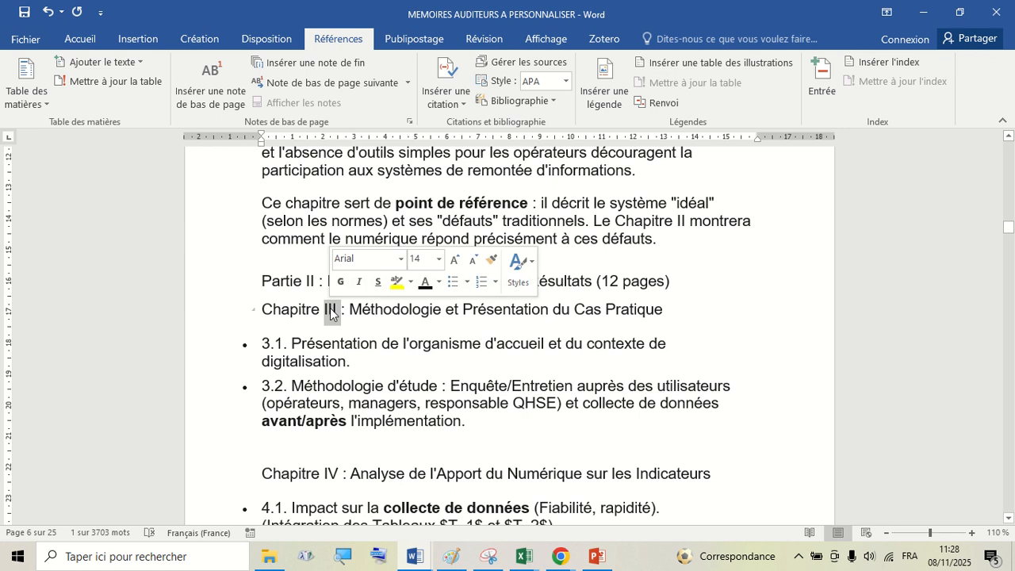
type("II")
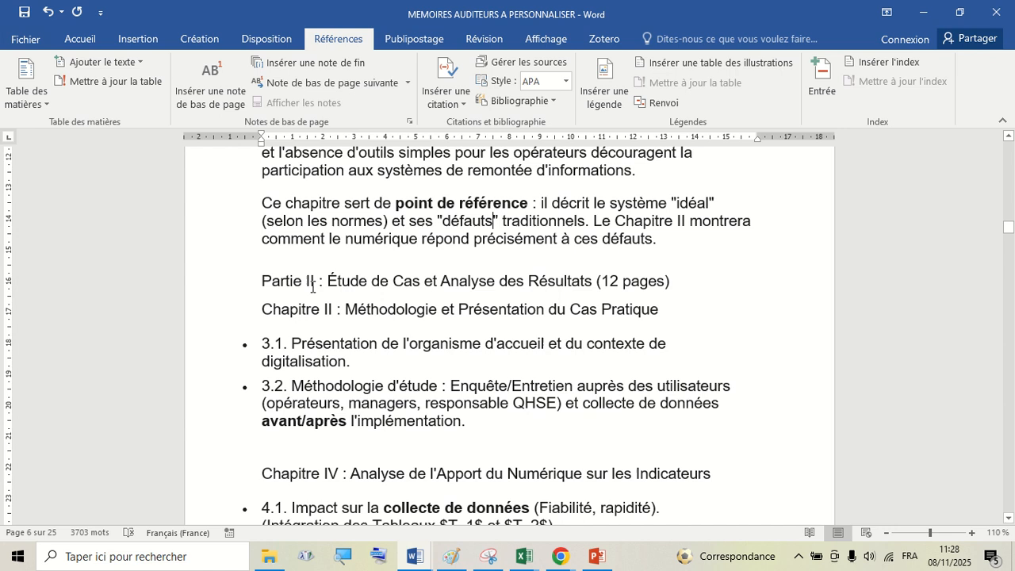
left_click(216, 314)
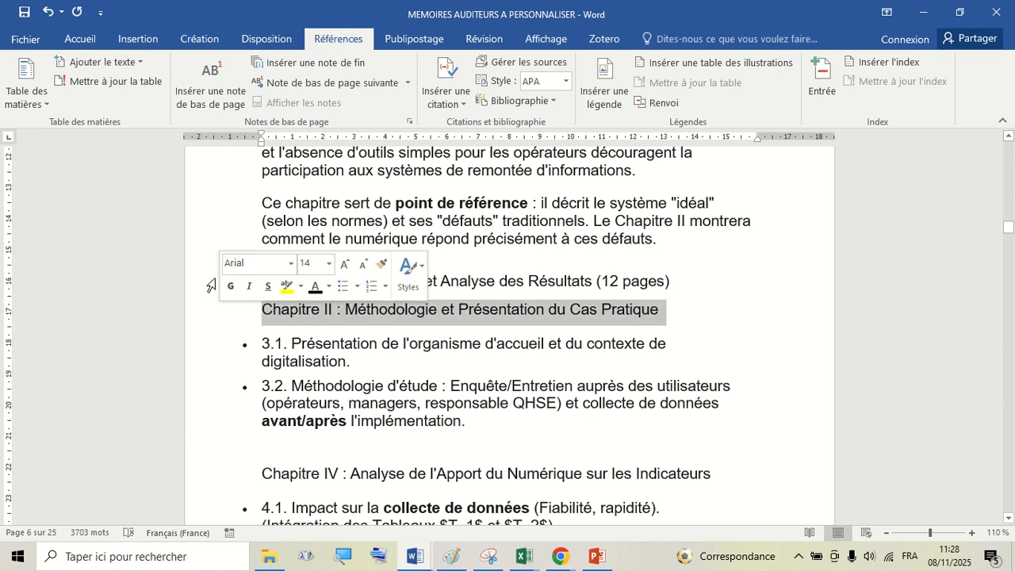
left_click(119, 61)
left_click(100, 111)
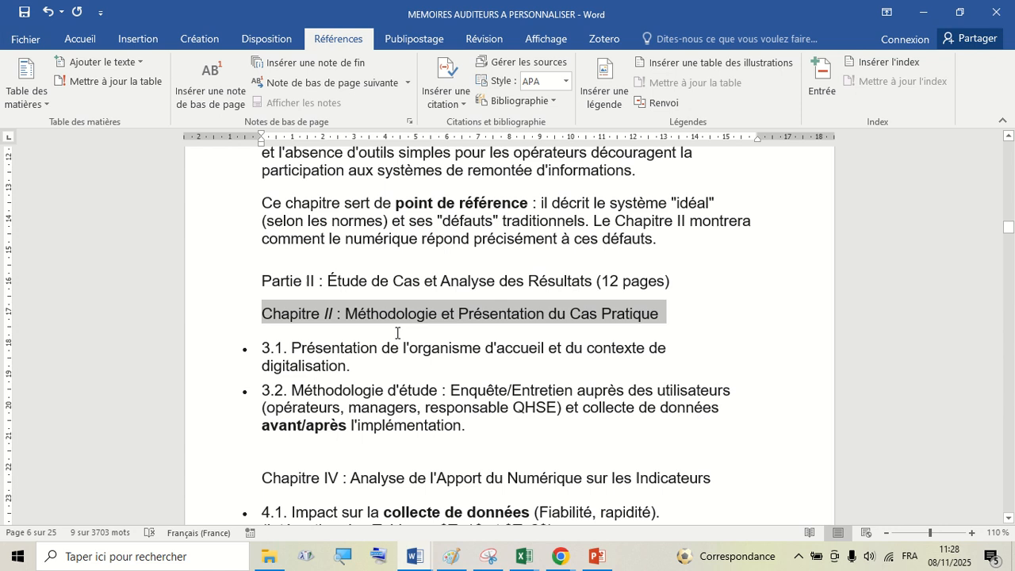
- Renumber the analysis heading as Chapitre III and assign it table-of-contents Niveau 1
scroll(398, 332, "down", 2)
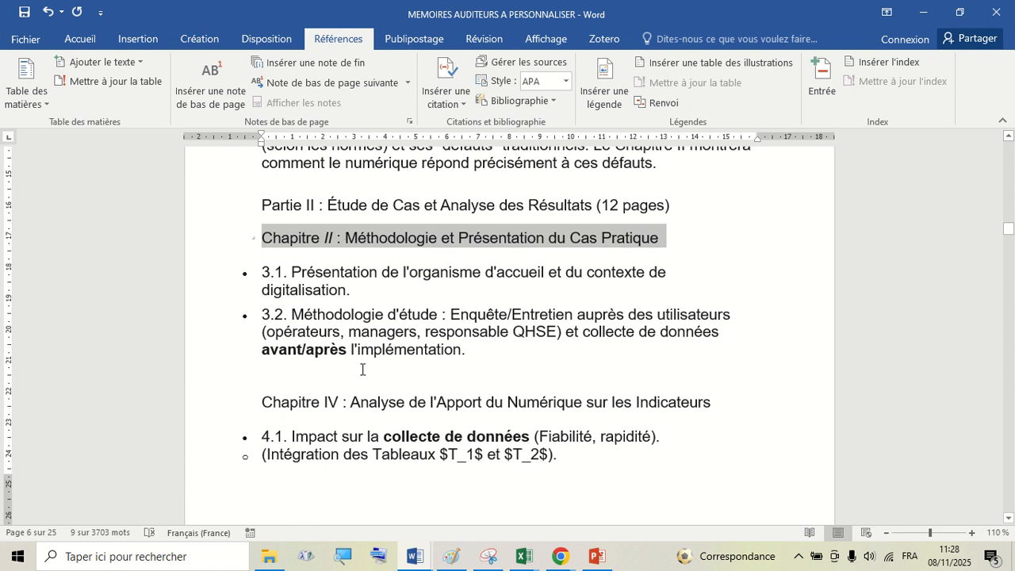
double_click(332, 402)
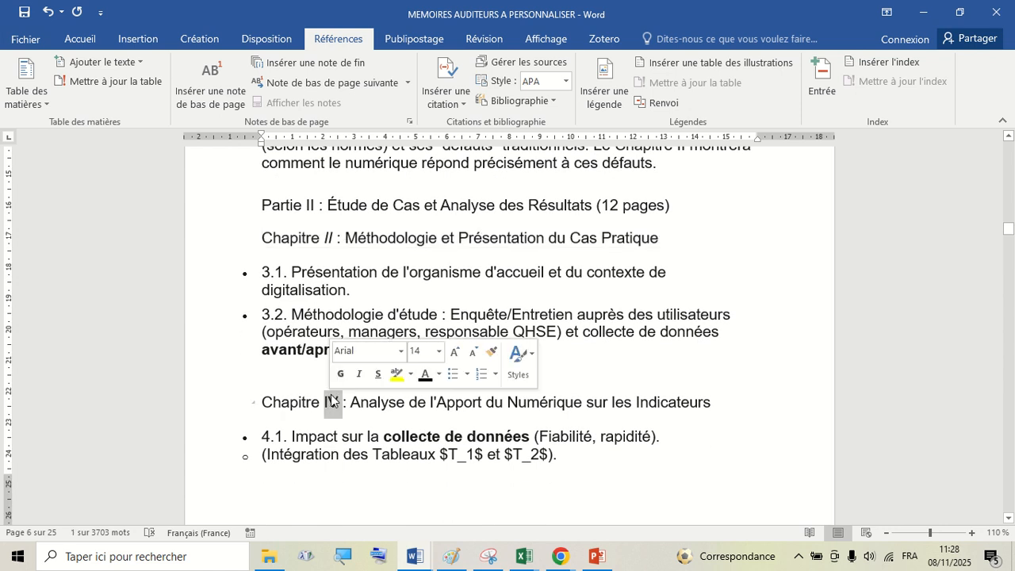
type("III")
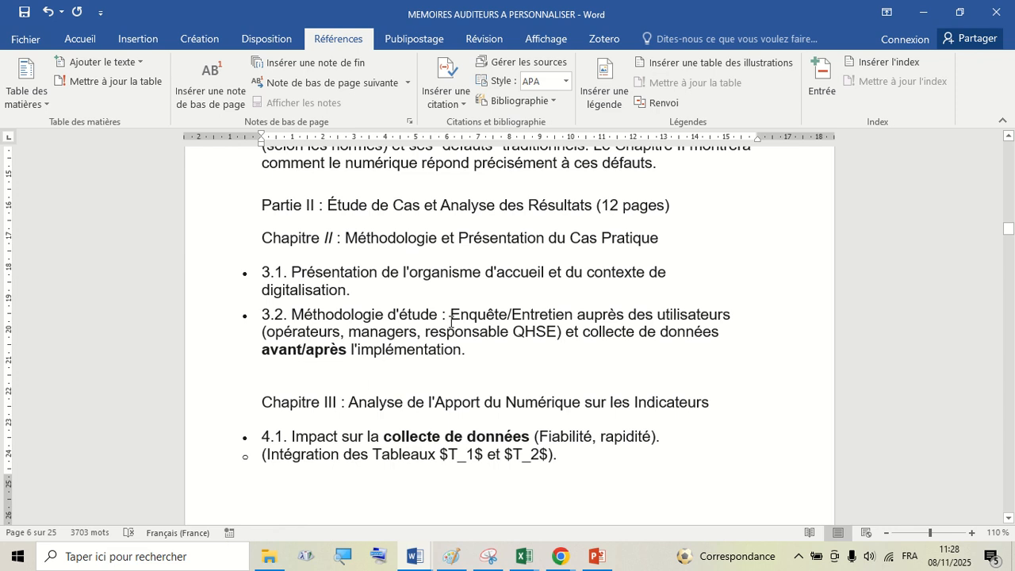
left_click(213, 416)
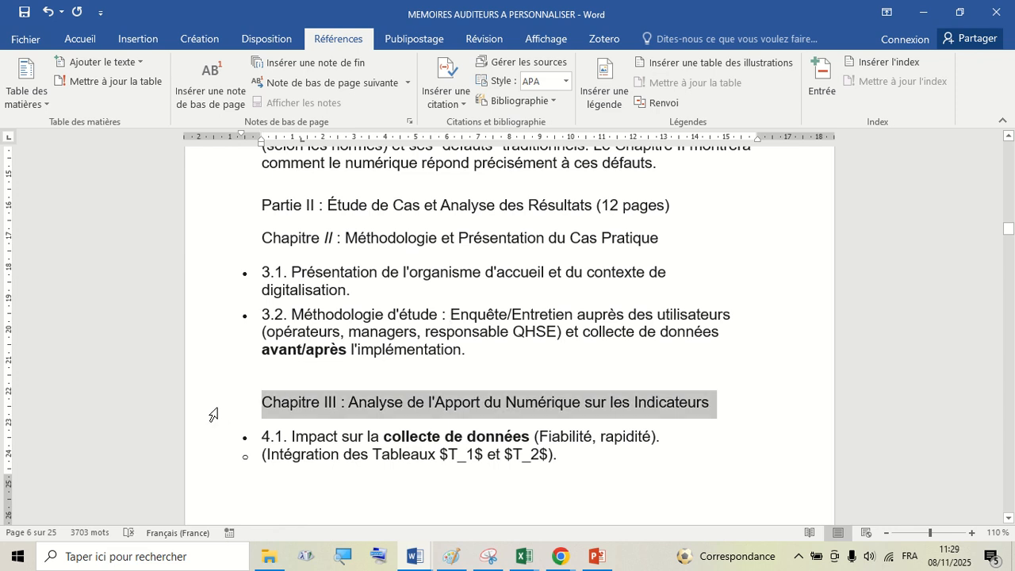
left_click(102, 62)
left_click(119, 104)
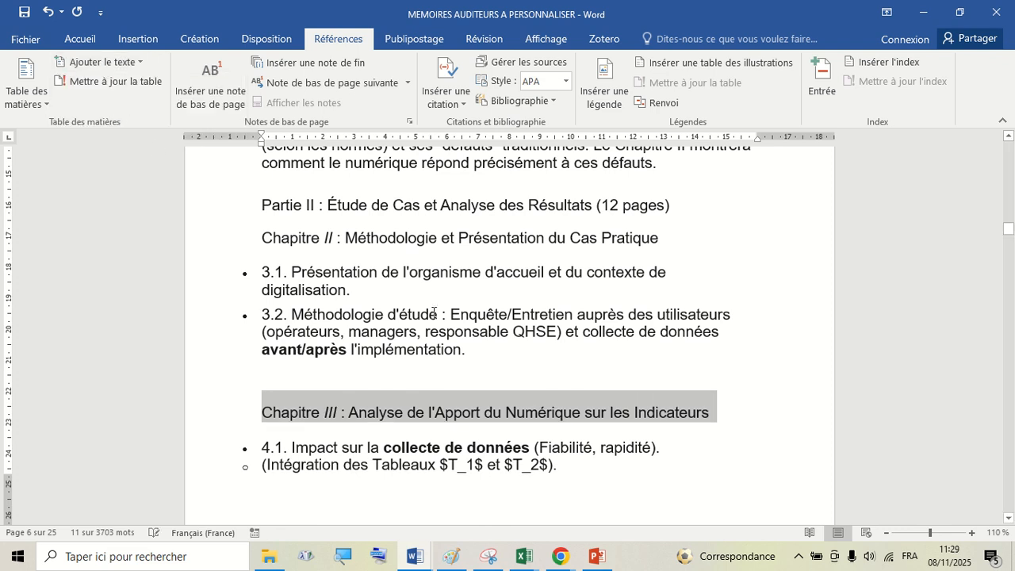
- Delete the blank line above the Chapitre III heading
left_click(444, 395)
scroll(446, 376, "down", 2)
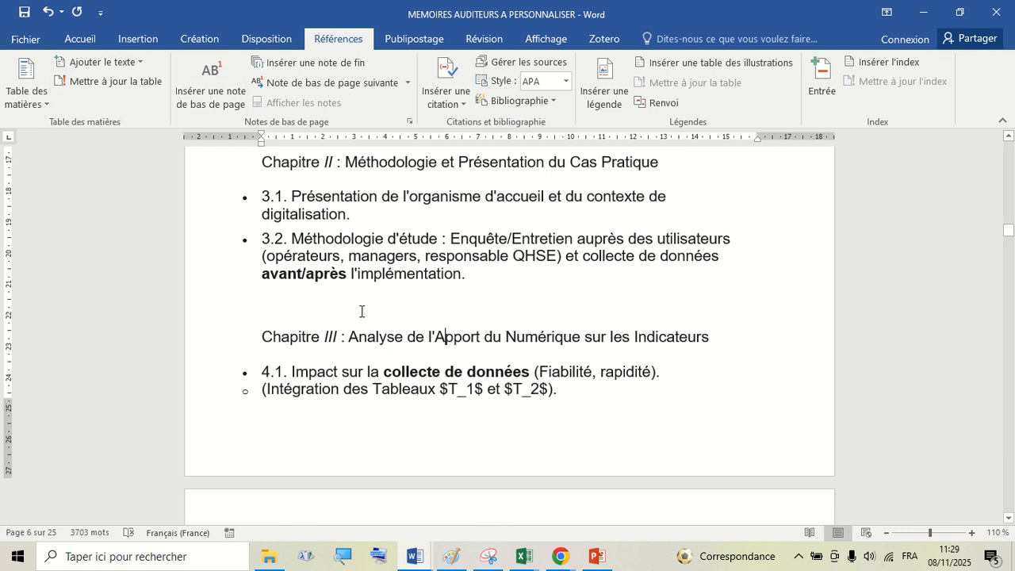
left_click(360, 309)
key("Delete")
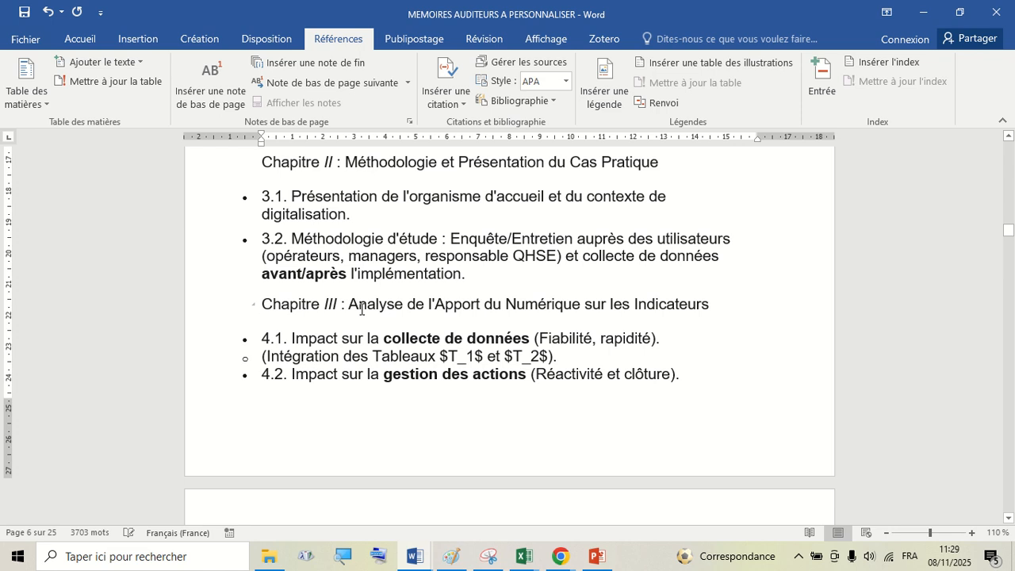
scroll(362, 308, "down", 15)
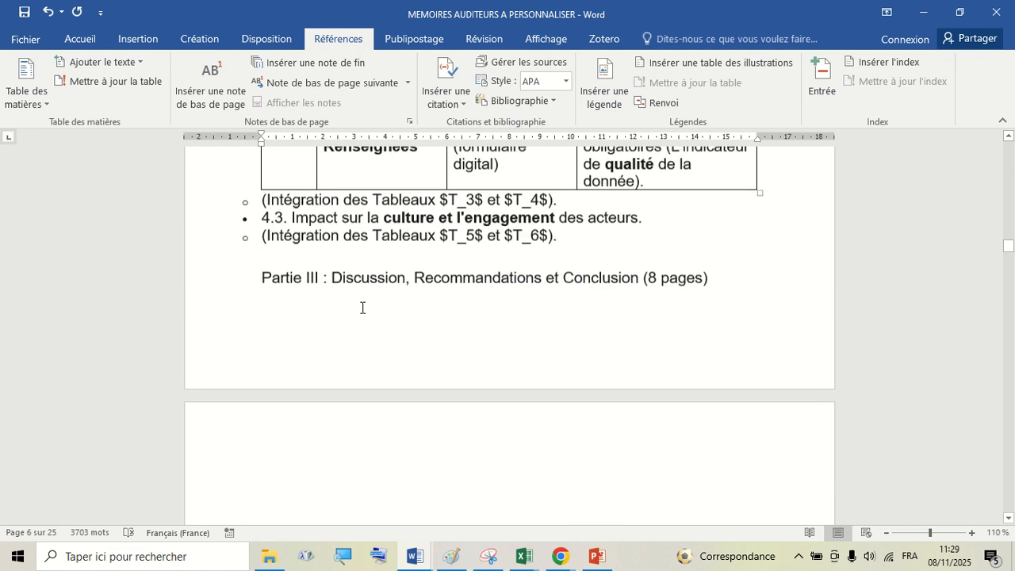
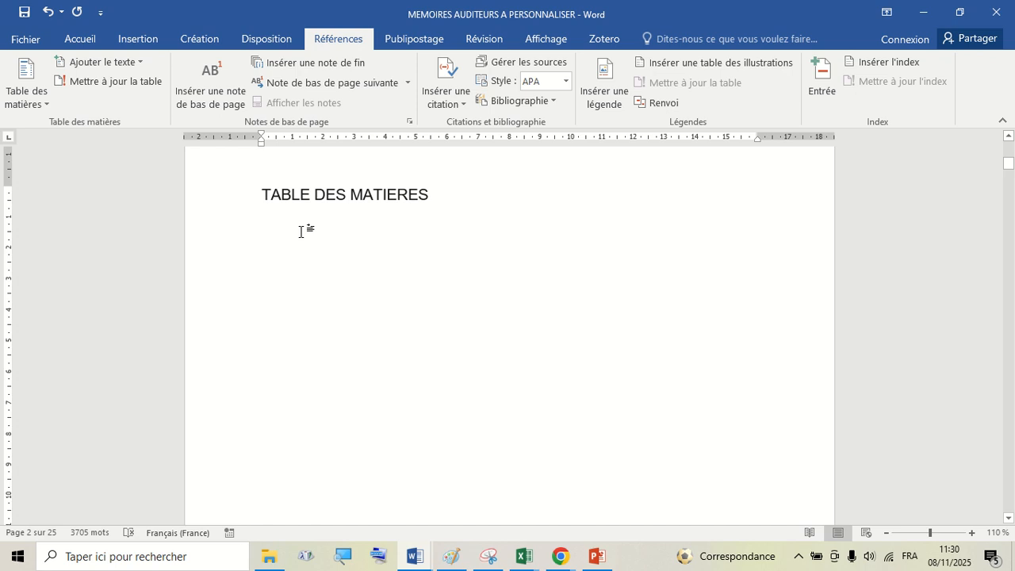
- Insert a custom table of contents below the TABLE DES MATIERES title, keeping page numbers and three levels
left_click(272, 39)
left_click(328, 40)
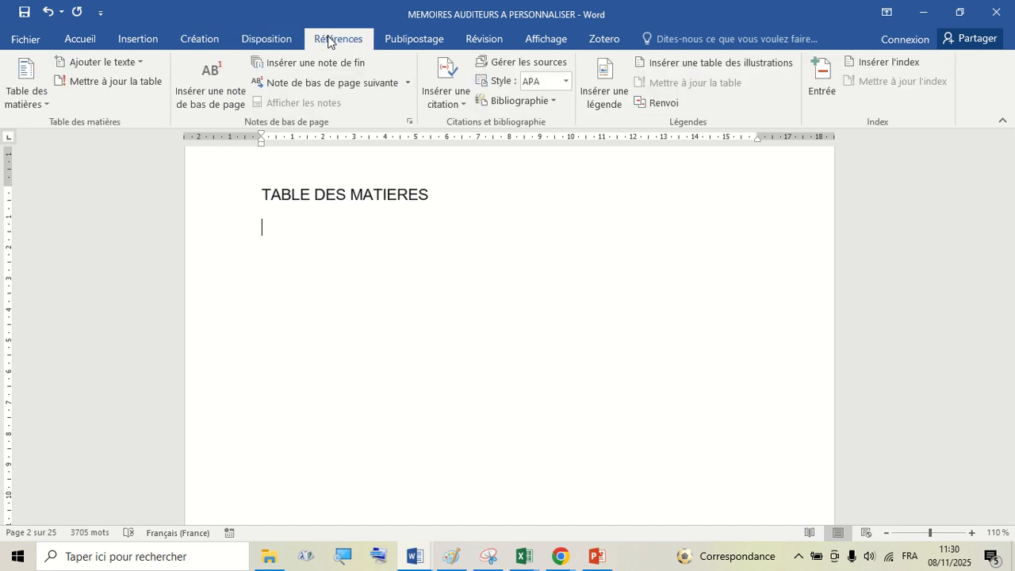
left_click(37, 94)
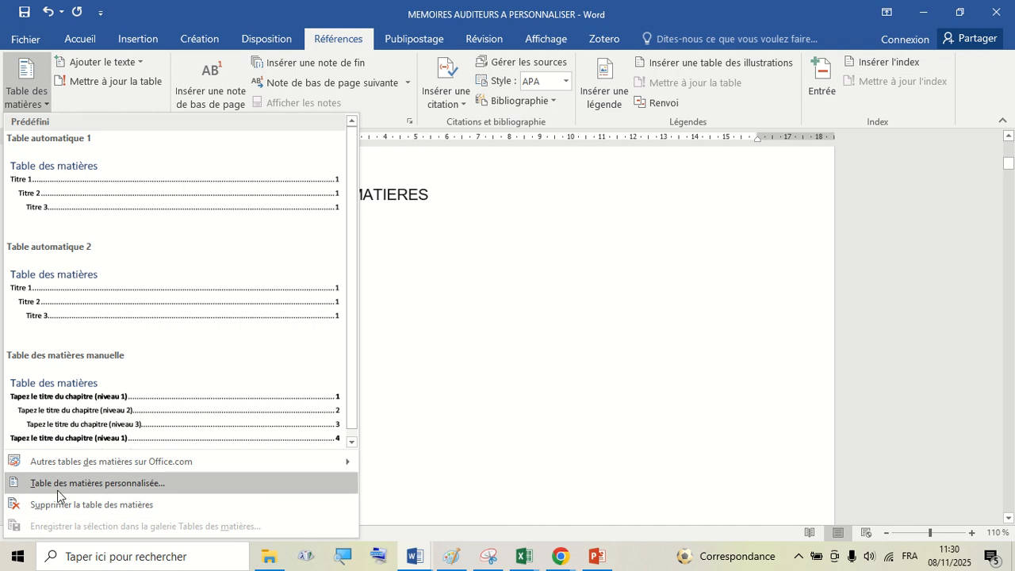
left_click(118, 484)
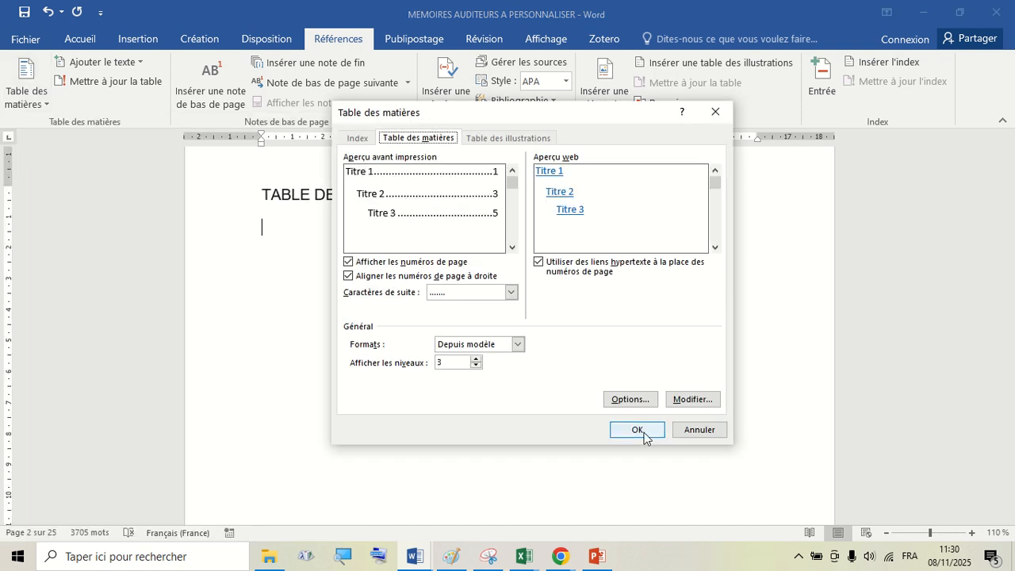
left_click(639, 431)
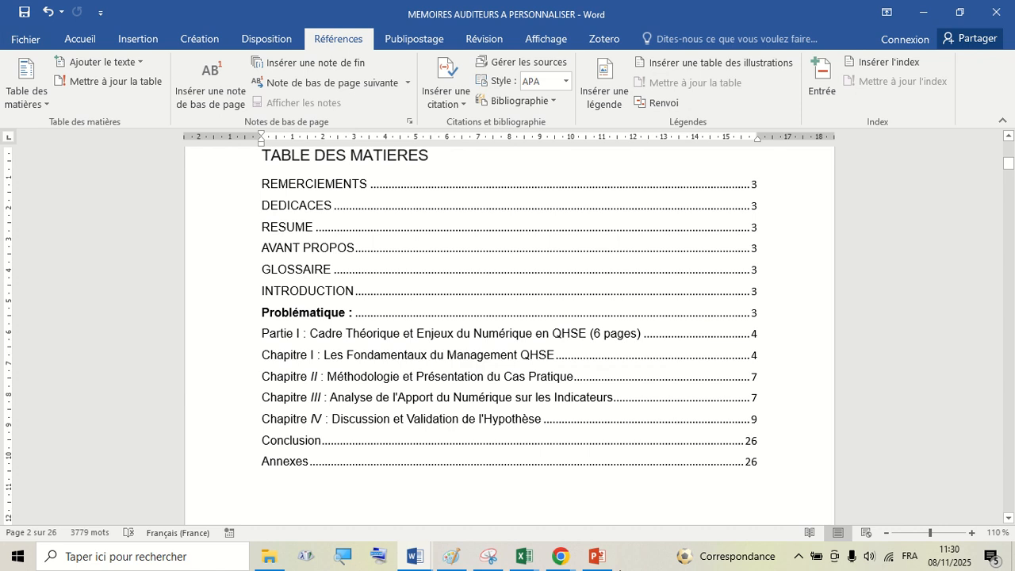
- Make the TABLE DES MATIERES title bold
scroll(408, 278, "up", 2)
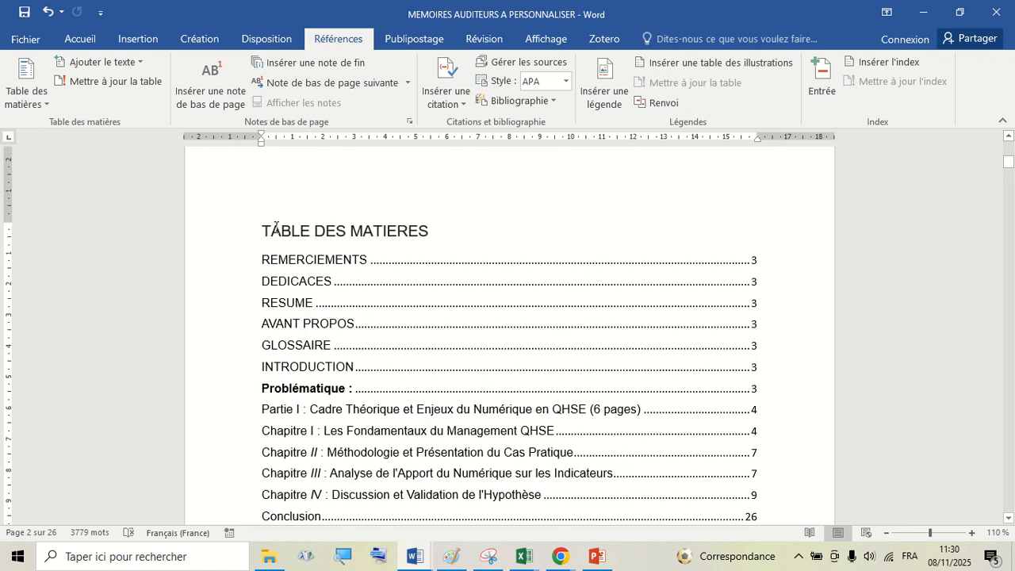
left_click(228, 237)
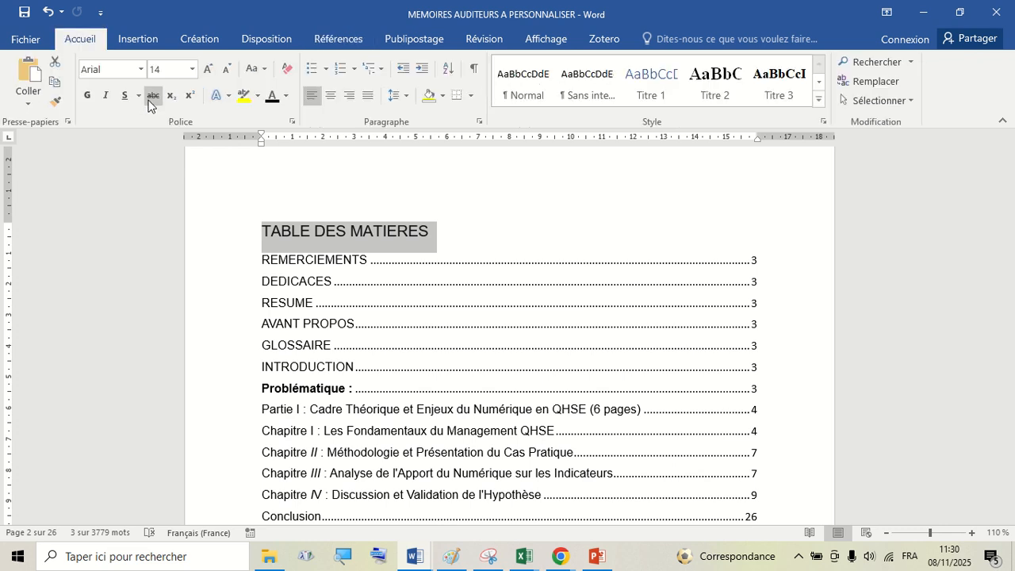
left_click(85, 96)
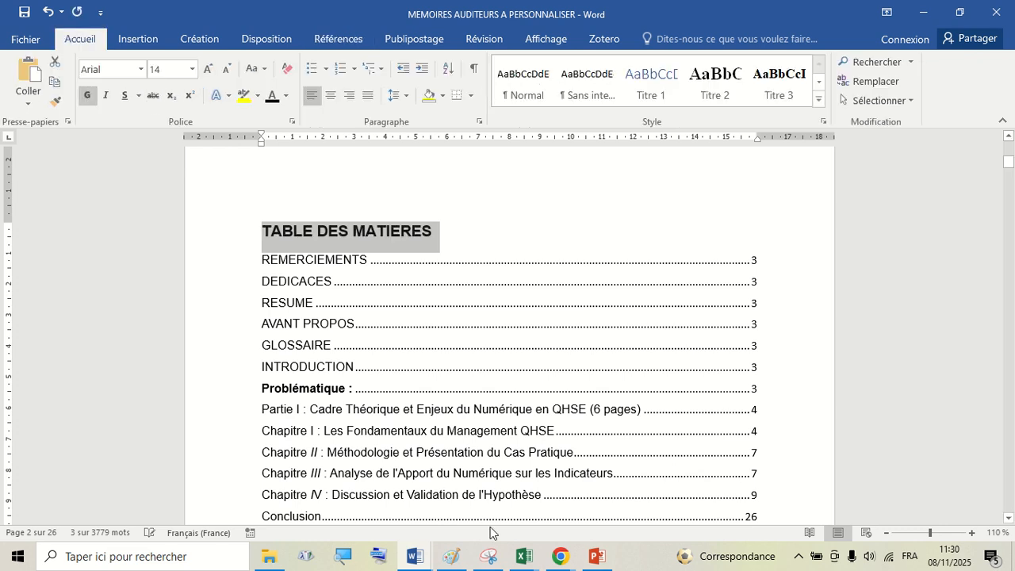
left_click(559, 558)
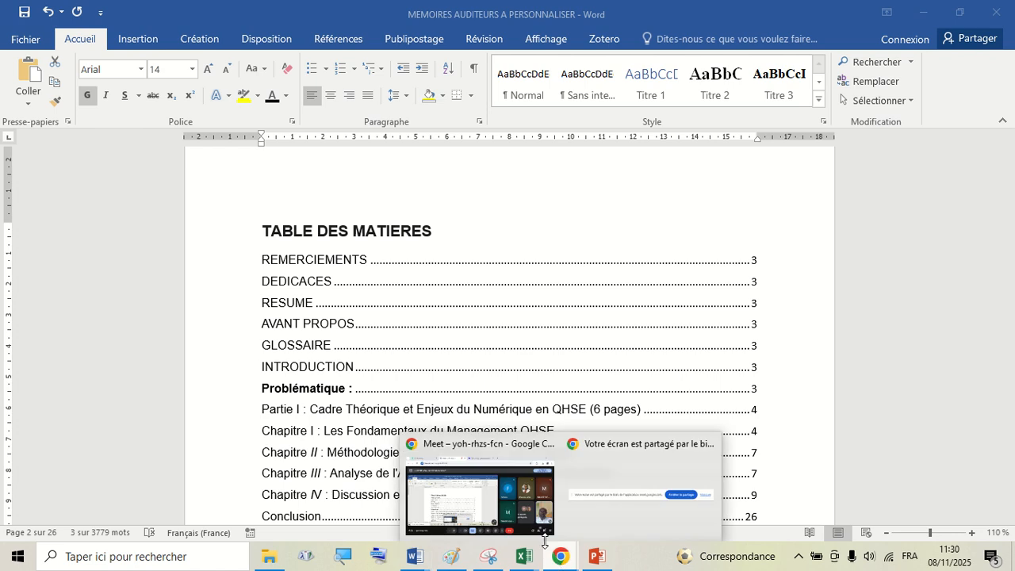
left_click(530, 492)
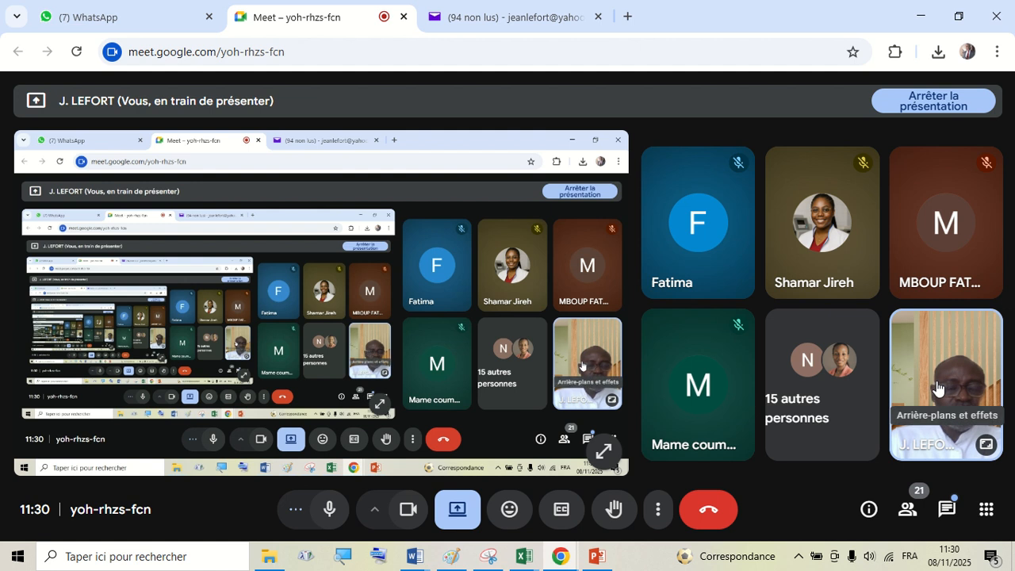
left_click(985, 446)
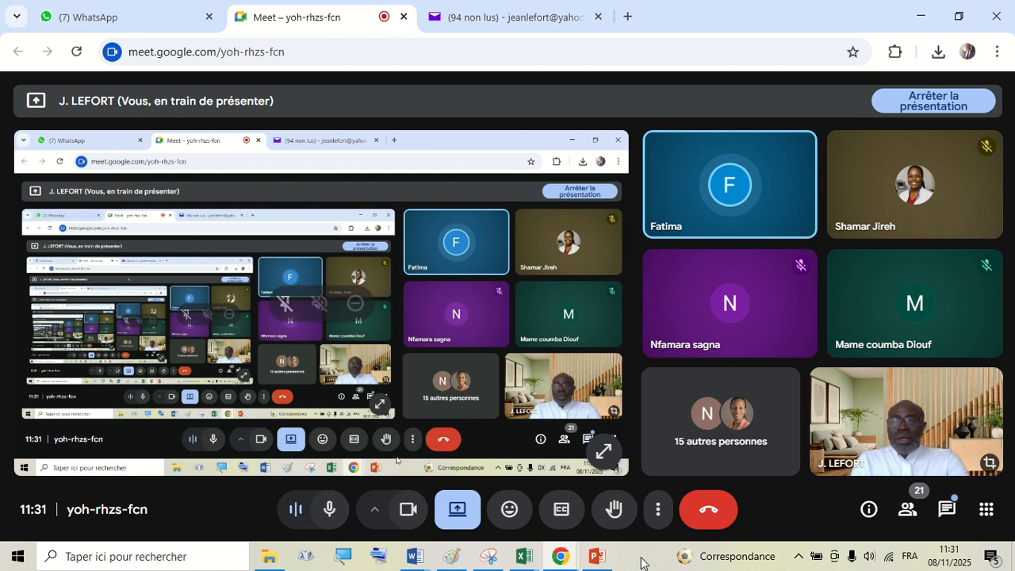
mouse_move(426, 561)
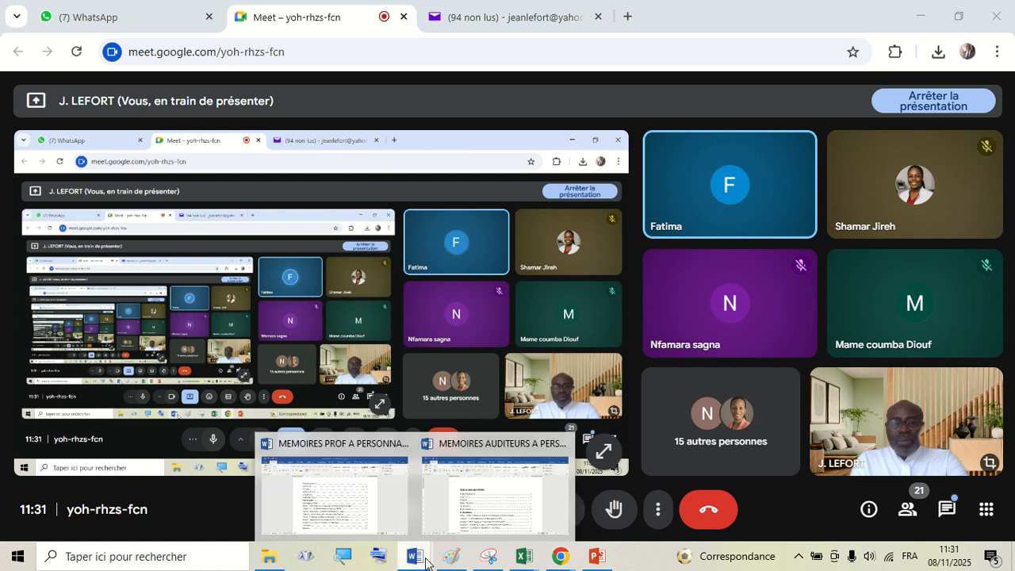
left_click(500, 486)
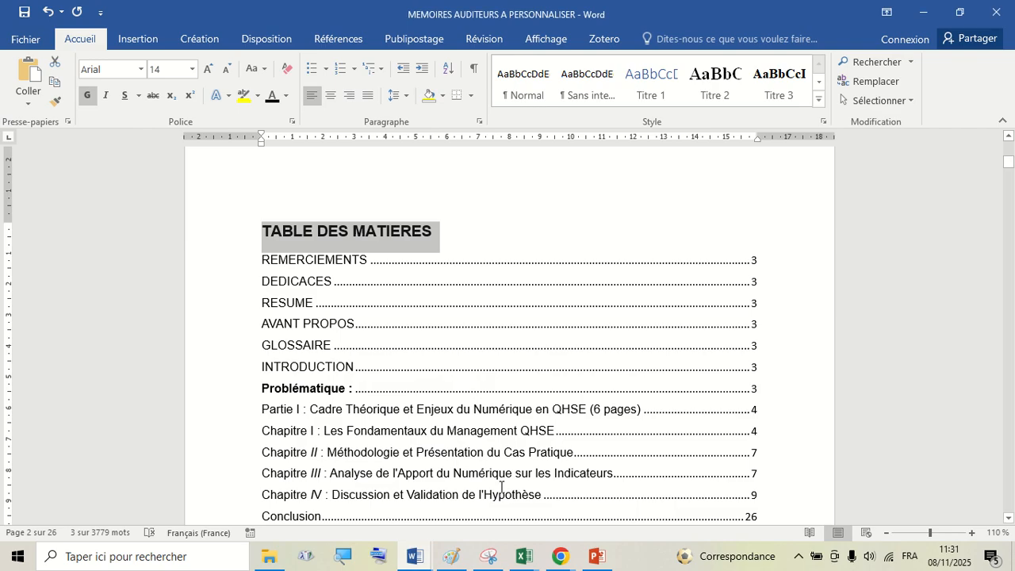
- Review the generated table of contents entries and their page numbers
left_click(506, 327)
left_click(539, 212)
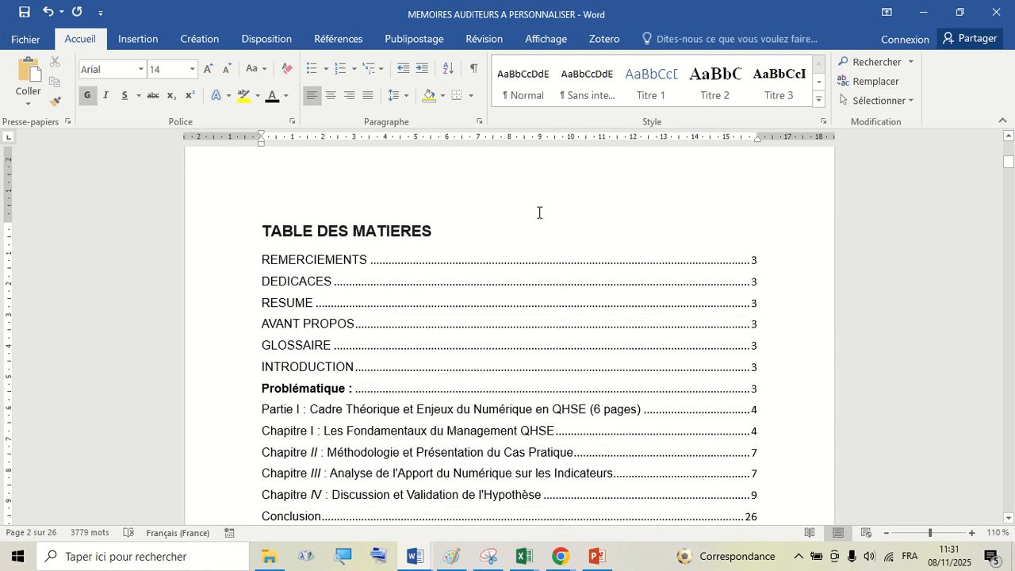
scroll(539, 211, "down", 3)
scroll(539, 211, "up", 2)
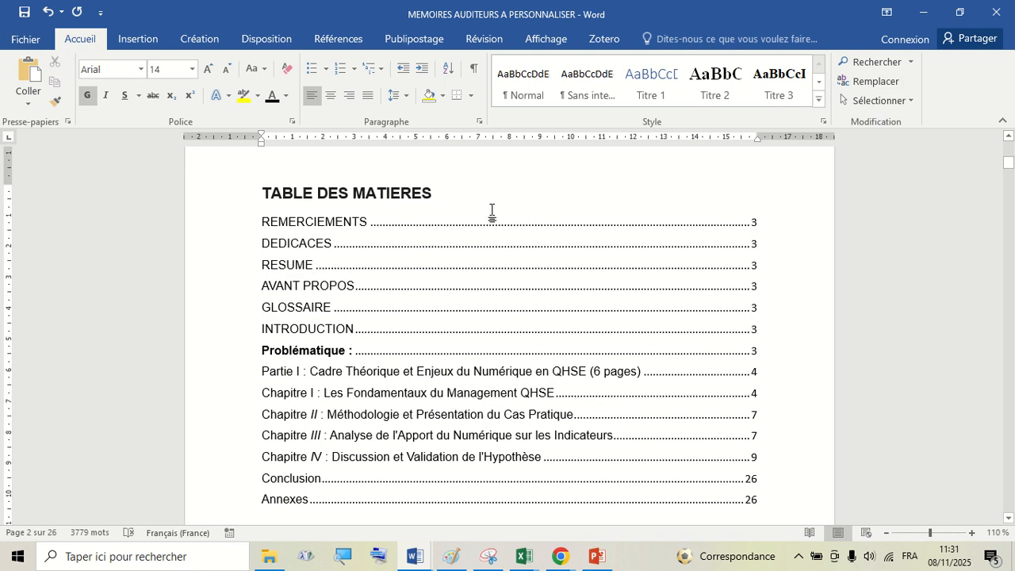
scroll(536, 267, "down", 1)
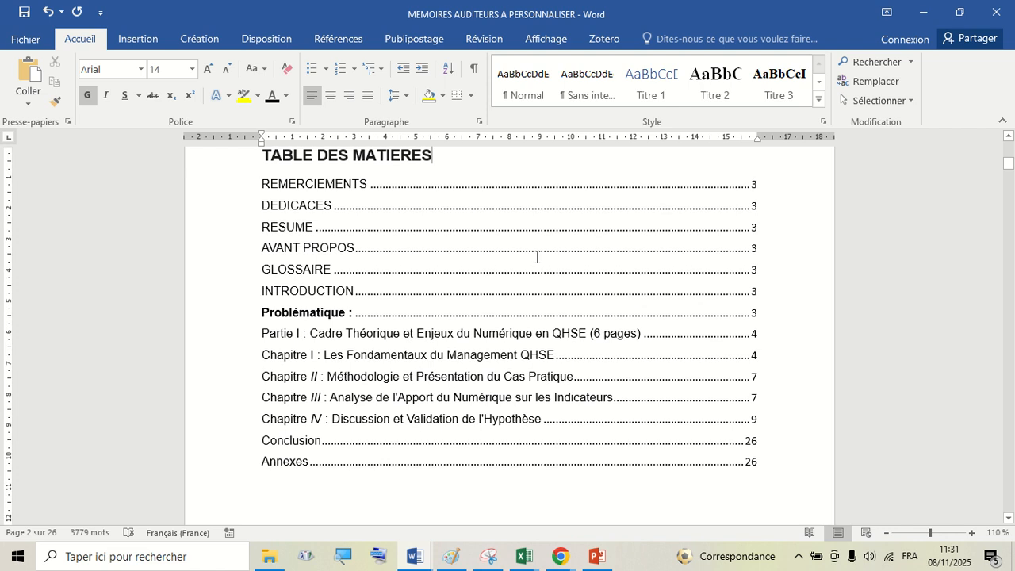
scroll(539, 250, "up", 1)
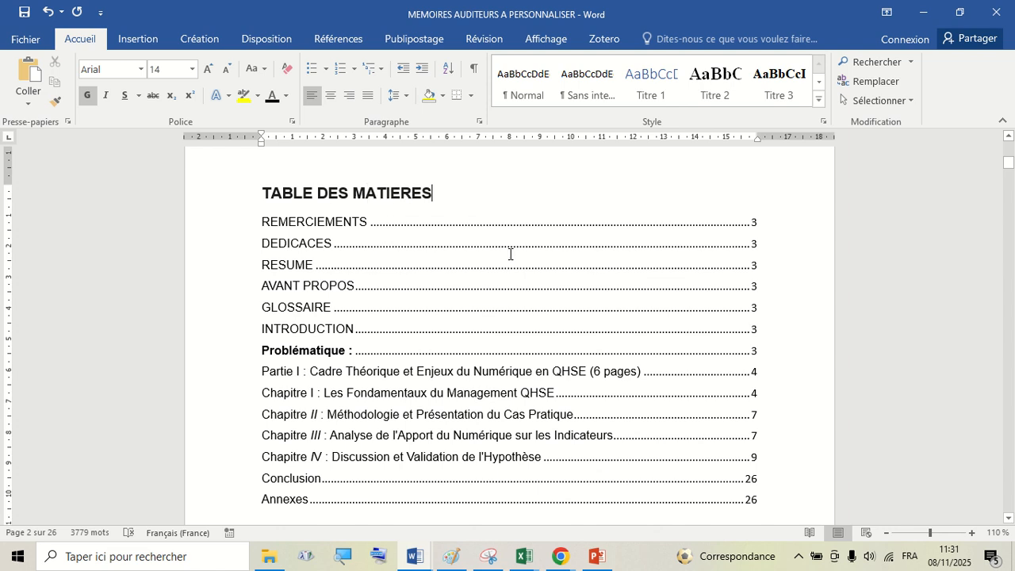
scroll(412, 333, "down", 3)
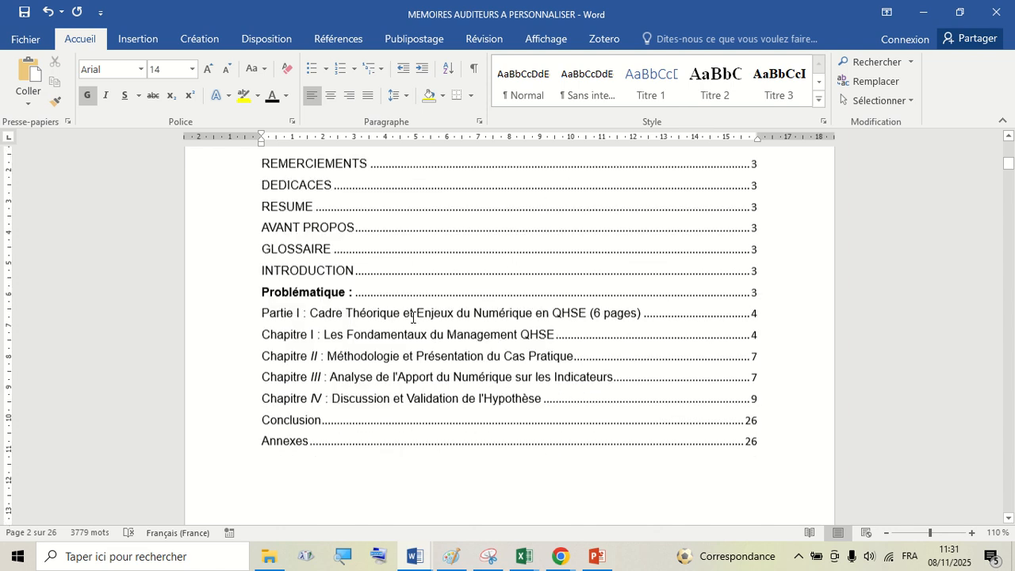
scroll(418, 304, "up", 2)
scroll(421, 300, "up", 2)
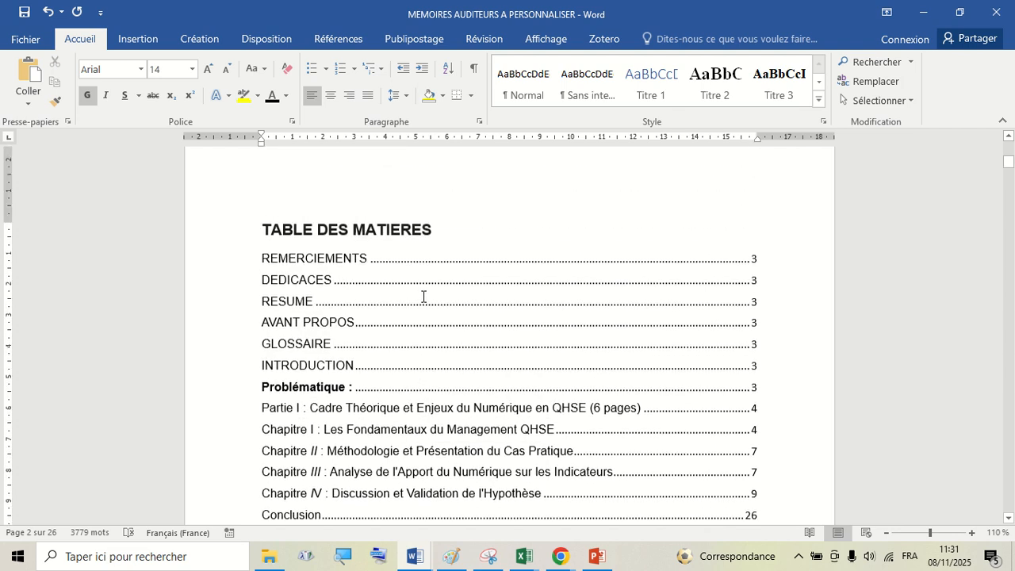
scroll(451, 286, "down", 4)
scroll(514, 363, "up", 7)
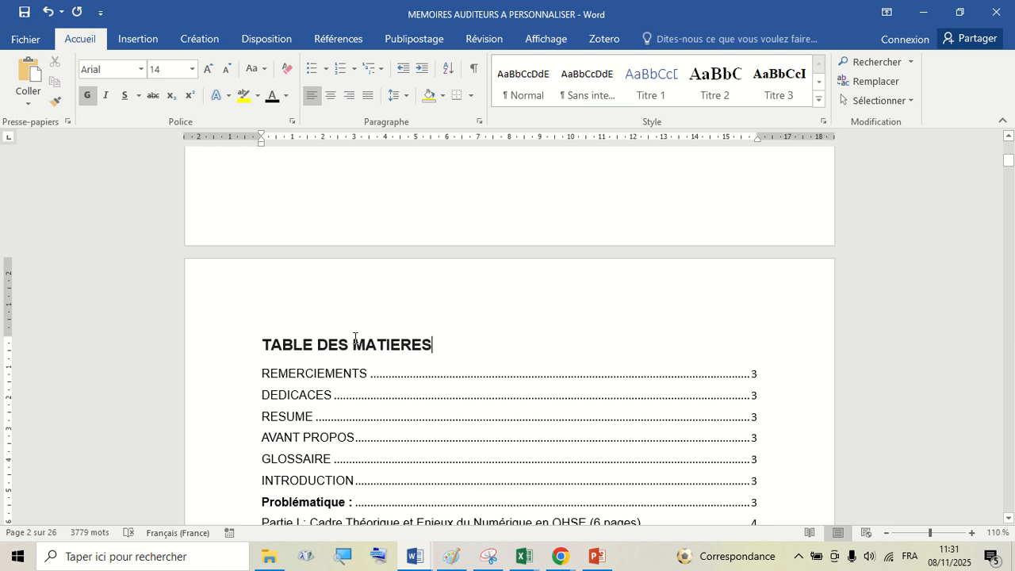
scroll(378, 345, "down", 4)
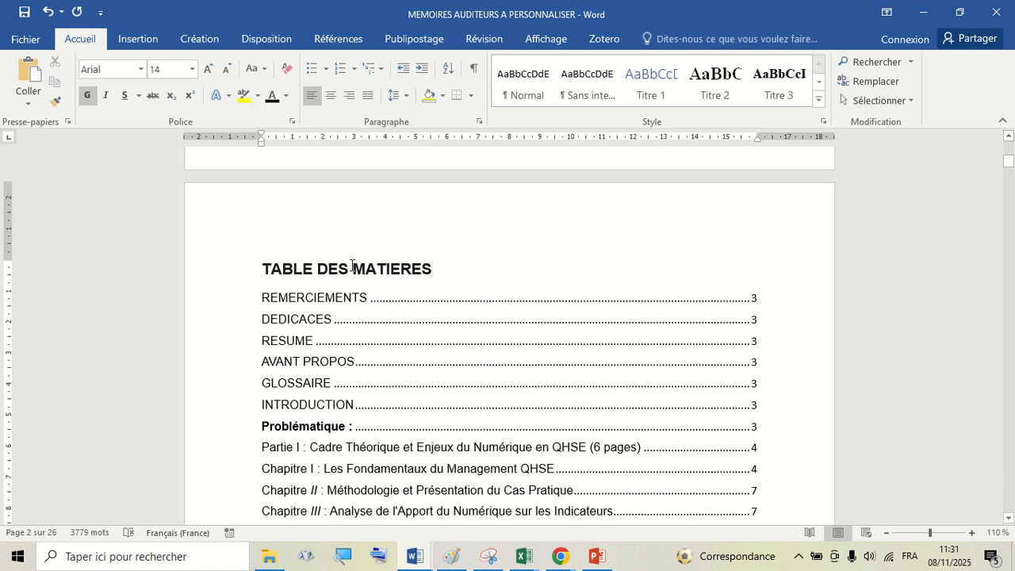
- Delete the empty paragraphs above REMERCIEMENTS to remove the blank page after the table of contents
scroll(352, 260, "down", 19)
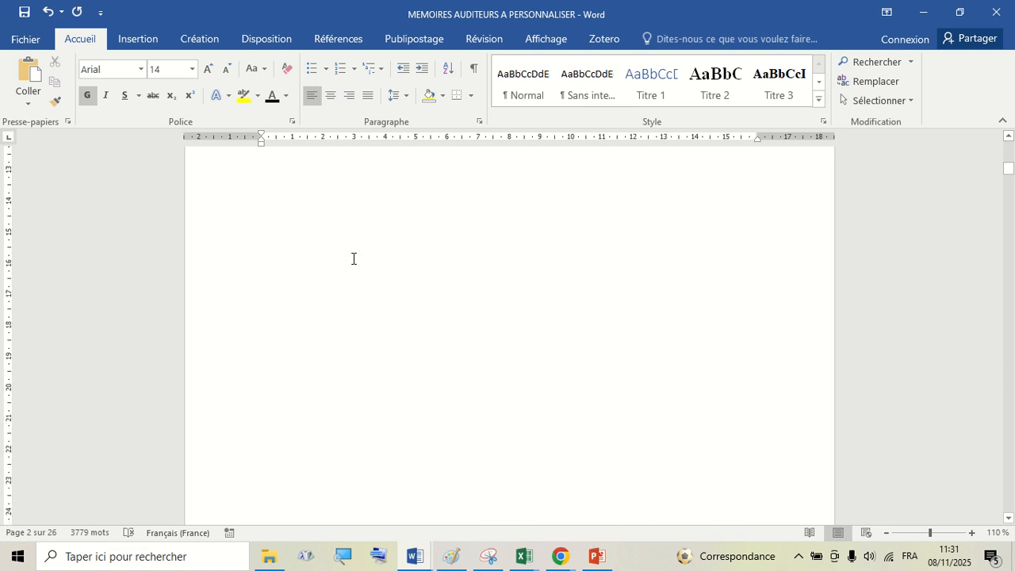
scroll(354, 255, "down", 10)
scroll(354, 253, "up", 7)
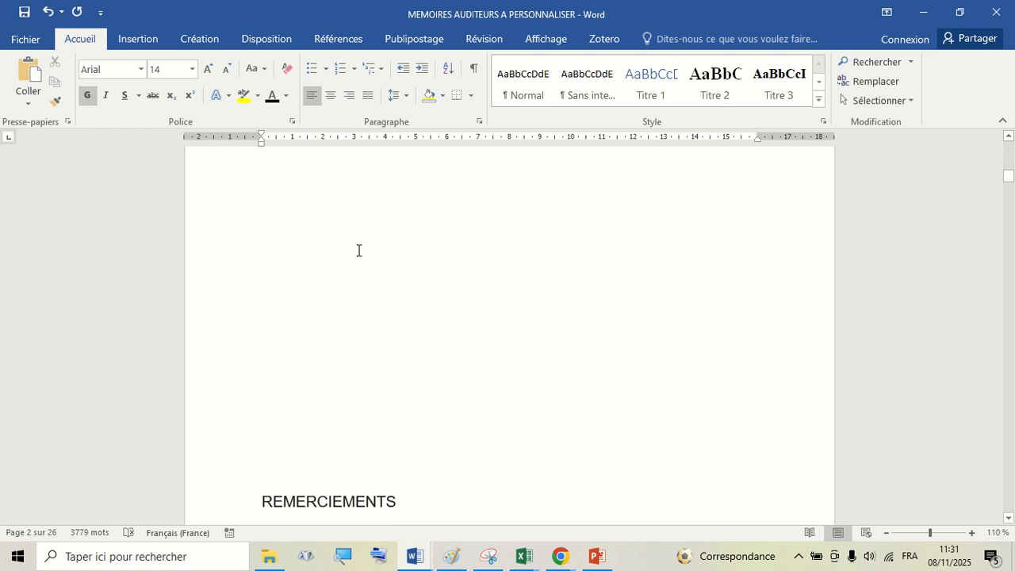
left_click(323, 278)
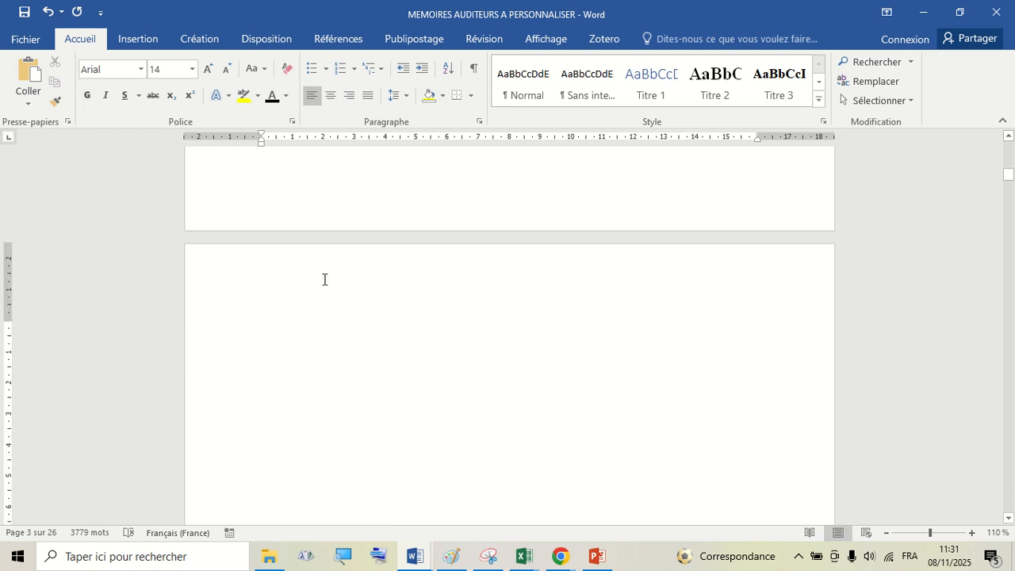
key("Delete")
key("Delete")
key("Delete")
key("Delete")
key("Delete")
key("Delete")
key("Delete")
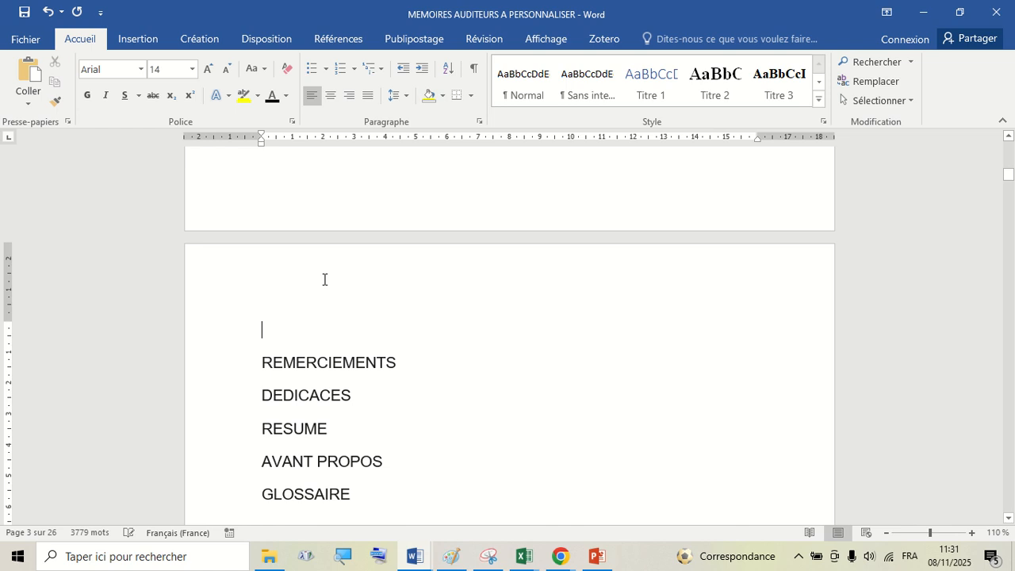
- Scroll through the introduction, problématique and plan sections of the document
scroll(278, 293, "down", 2)
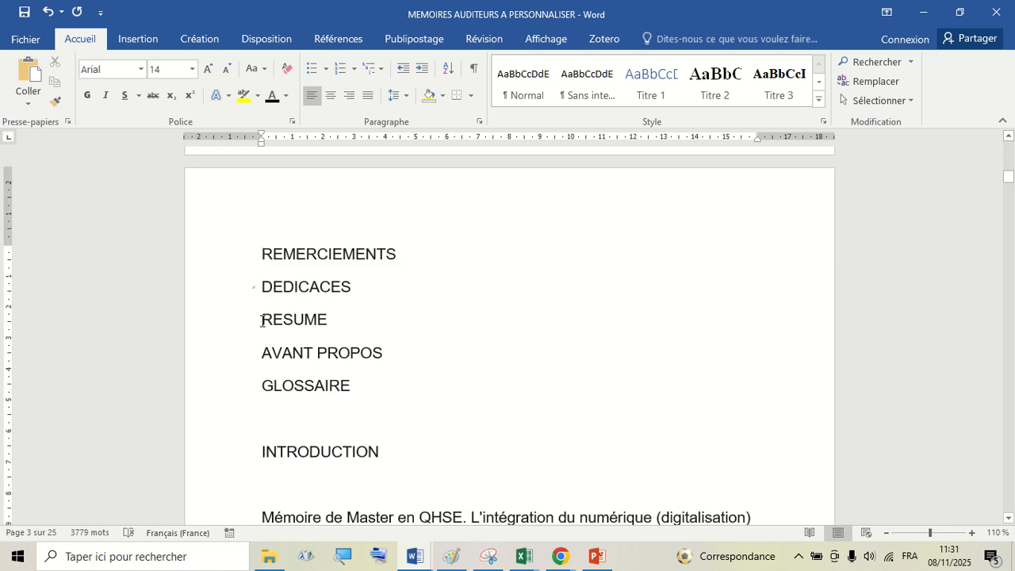
scroll(373, 374, "down", 6)
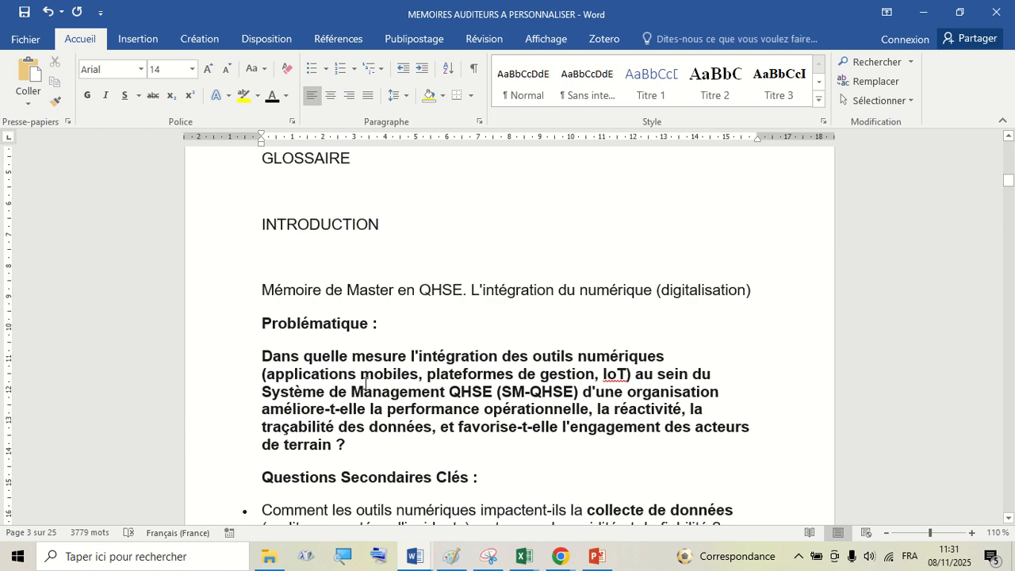
left_click(373, 374)
scroll(360, 337, "down", 2)
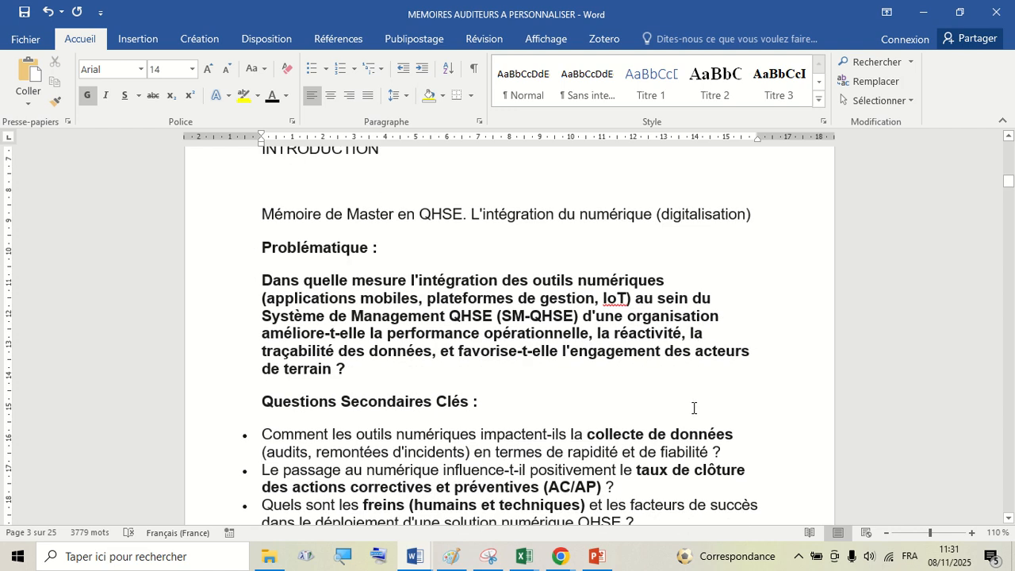
scroll(651, 324, "down", 6)
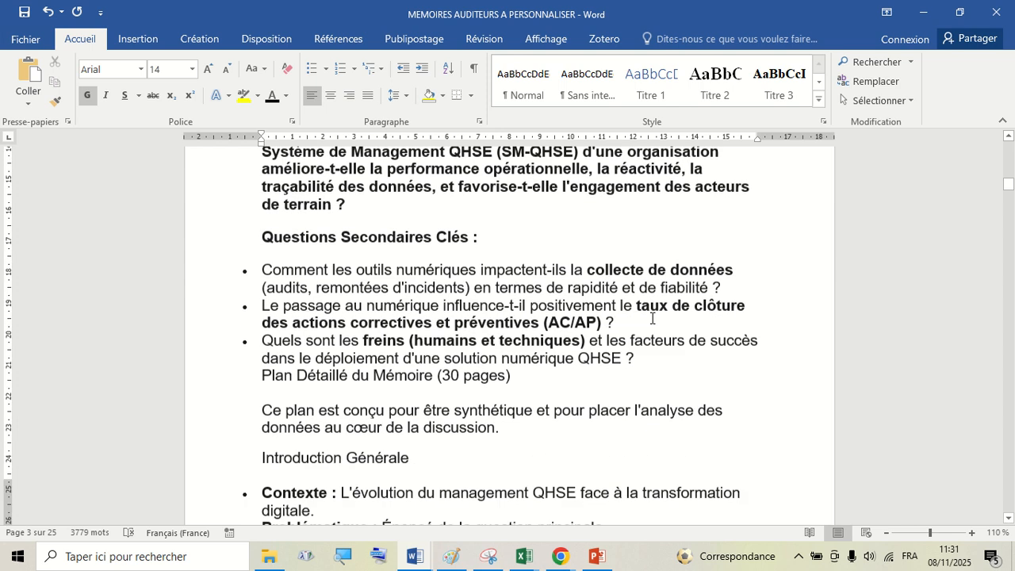
scroll(652, 316, "down", 8)
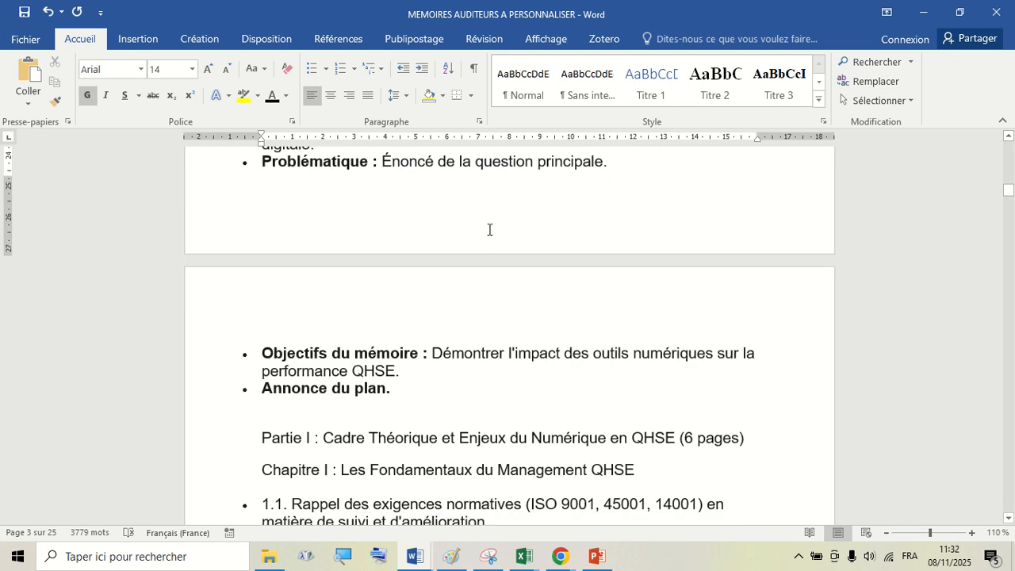
scroll(485, 225, "up", 3)
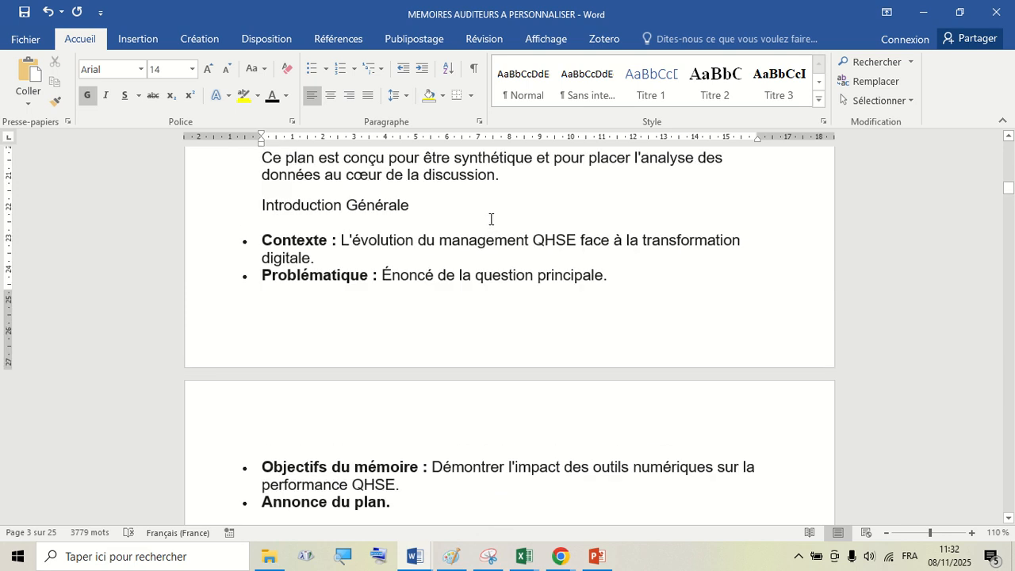
scroll(490, 218, "up", 4)
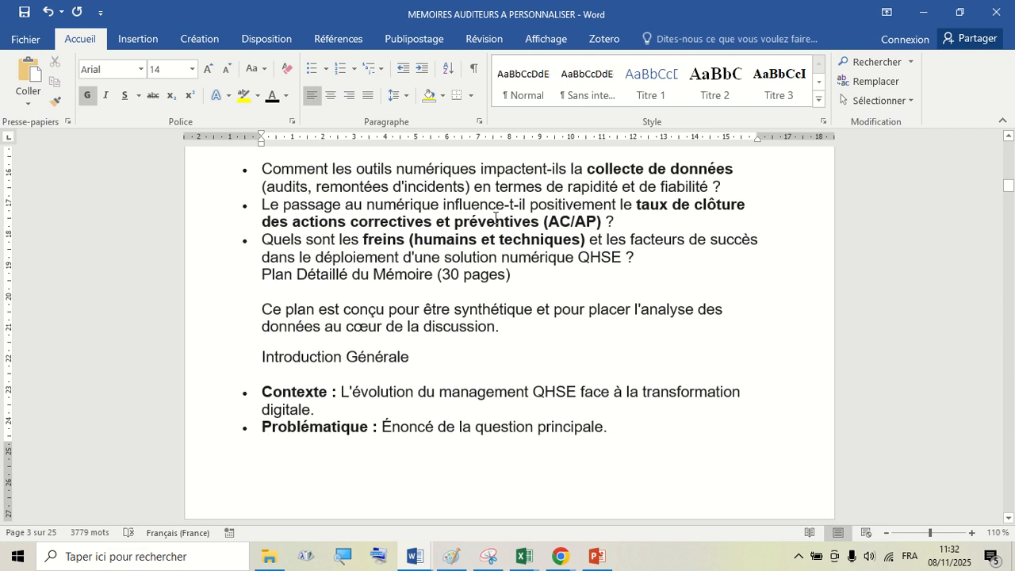
- Select the whole document and justify all its text
key("ctrl+a")
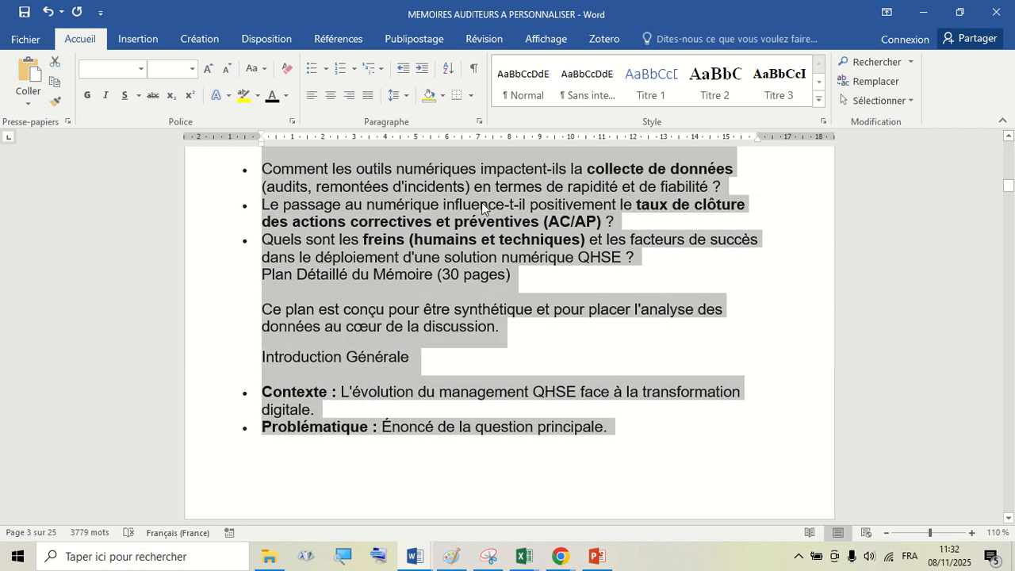
scroll(606, 326, "up", 4)
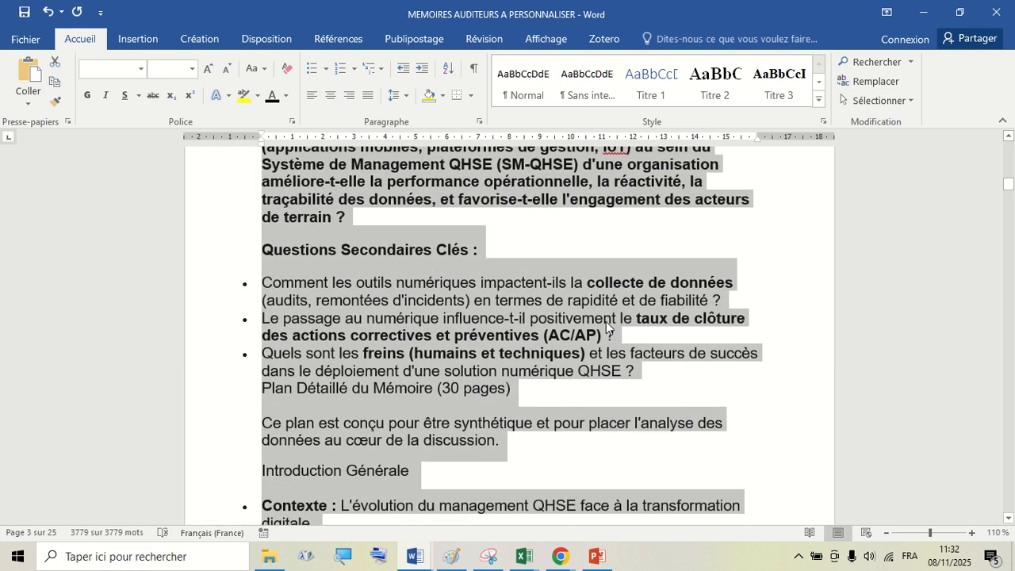
scroll(359, 176, "down", 1)
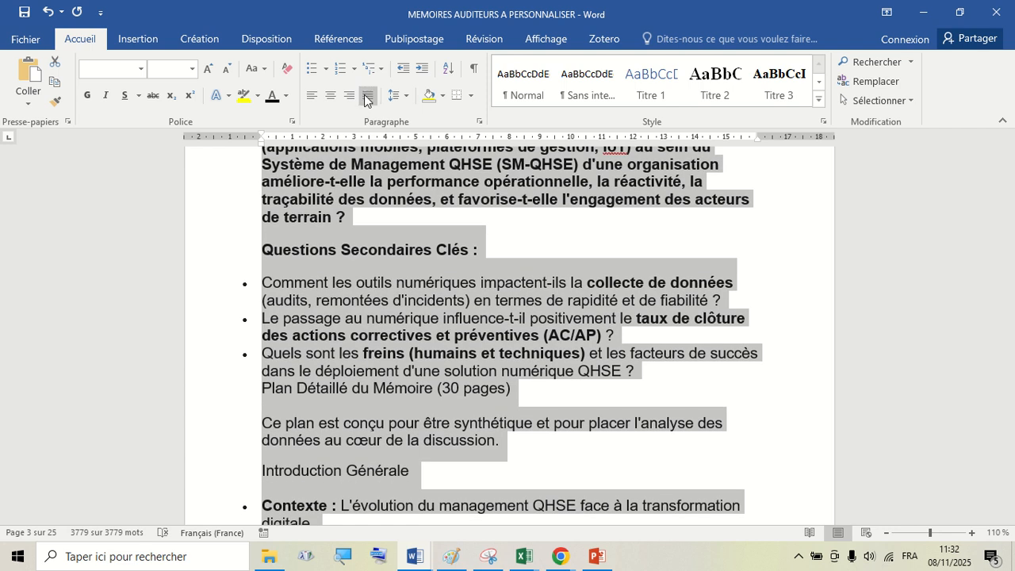
left_click(366, 95)
scroll(689, 304, "up", 6)
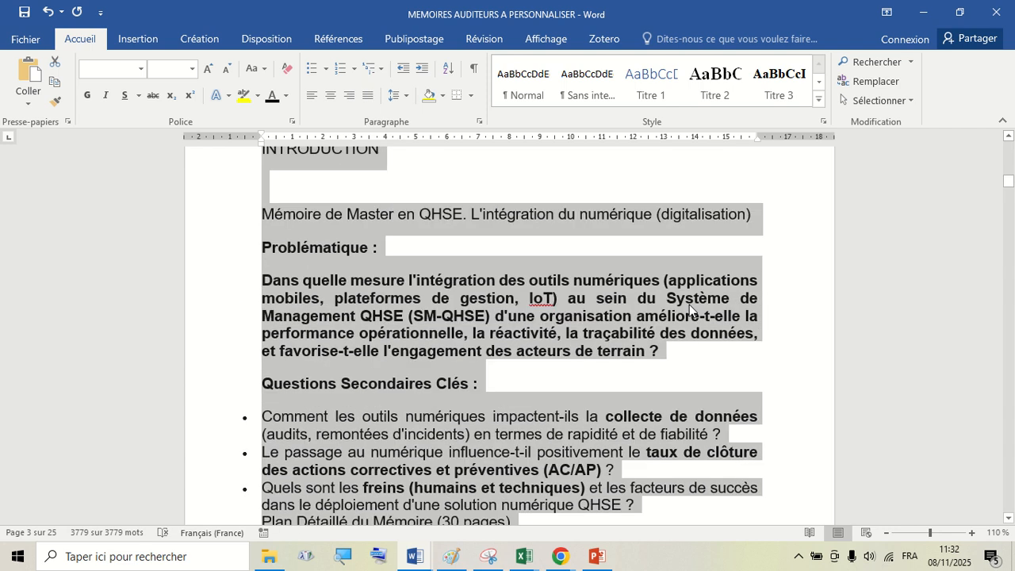
- Set the whole selected document to Times New Roman font at size 12
scroll(742, 366, "down", 18)
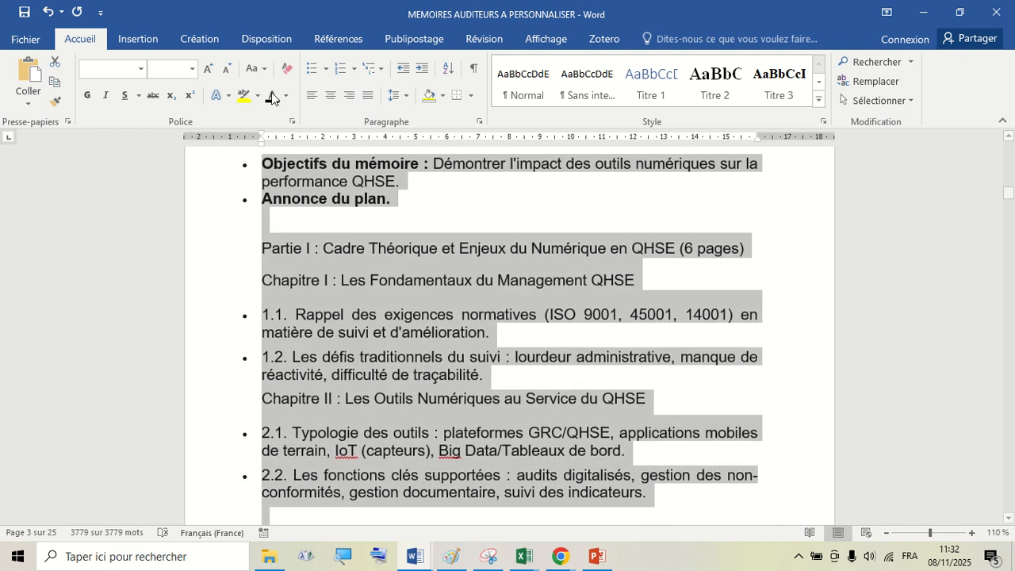
left_click(193, 70)
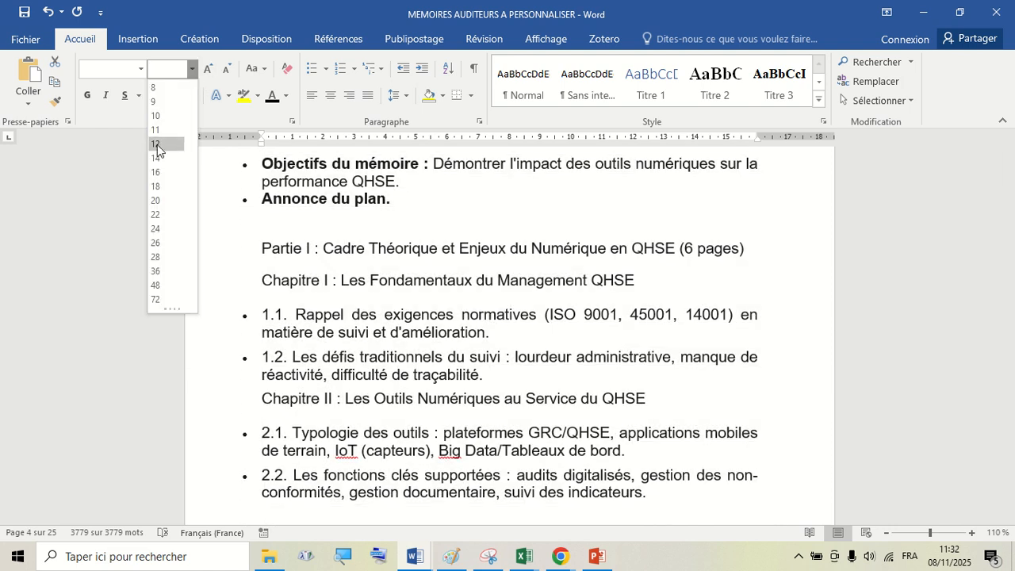
left_click(157, 144)
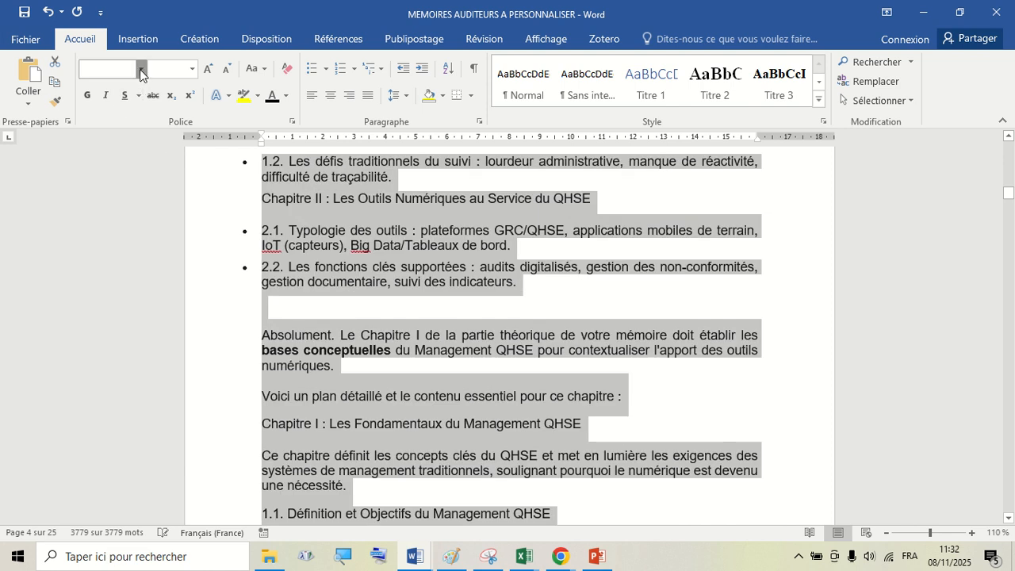
left_click(140, 65)
left_click(140, 64)
left_click(140, 64)
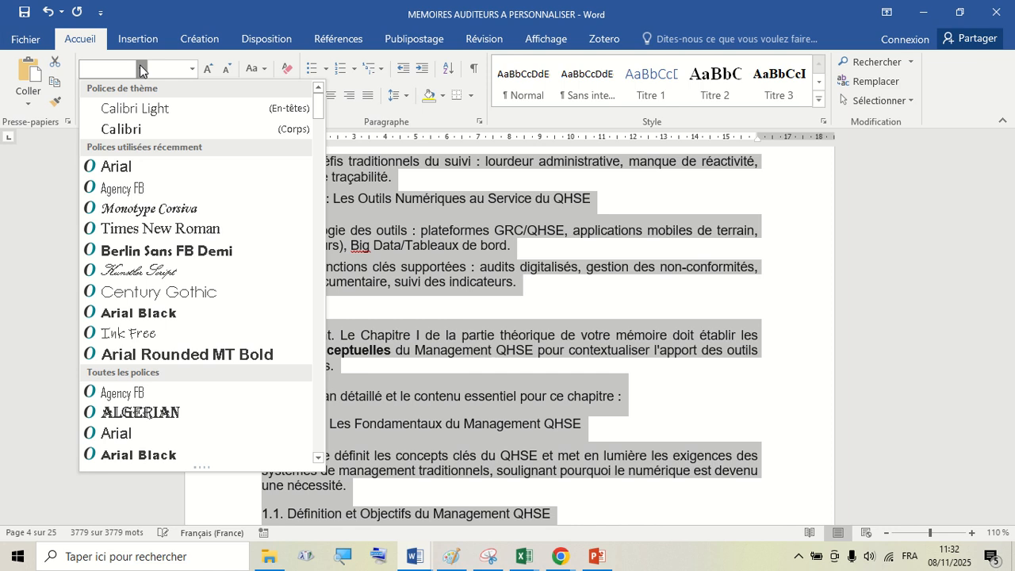
left_click(171, 229)
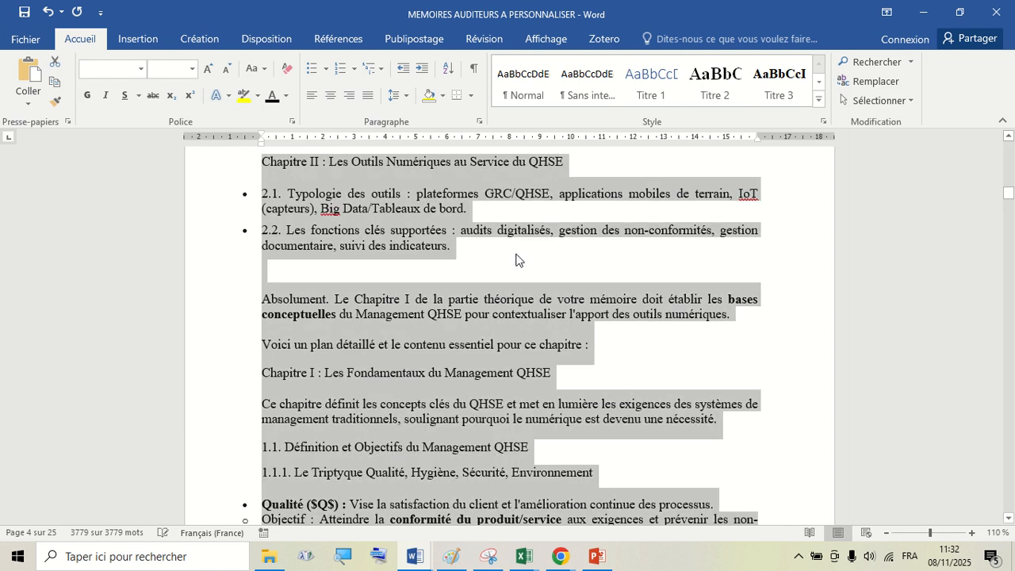
left_click(523, 252)
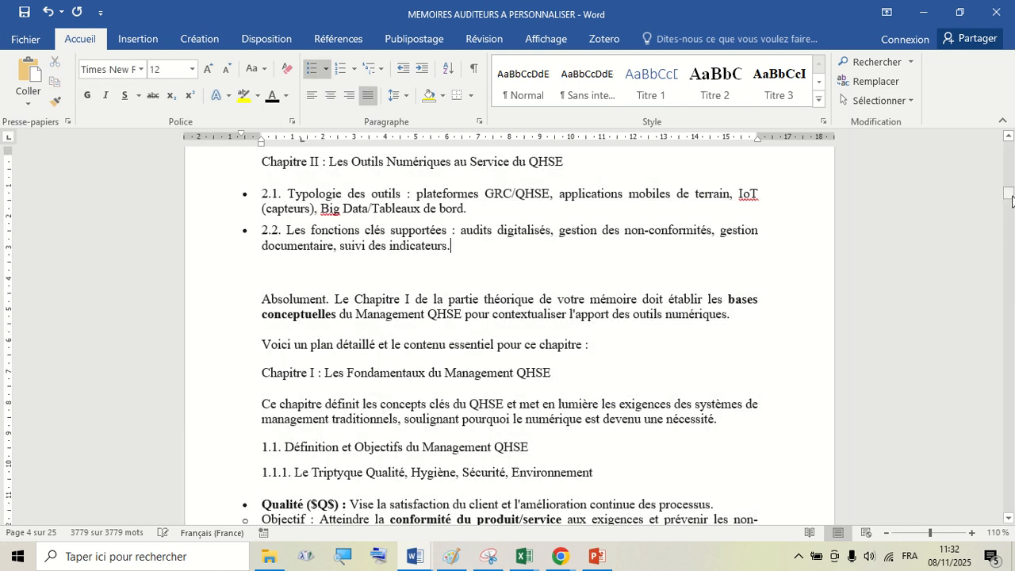
- Insert blank lines before the TABLE DES MATIERES heading to push the table of contents onto its own page
left_click_drag(1008, 193, 1011, 139)
scroll(404, 373, "down", 8)
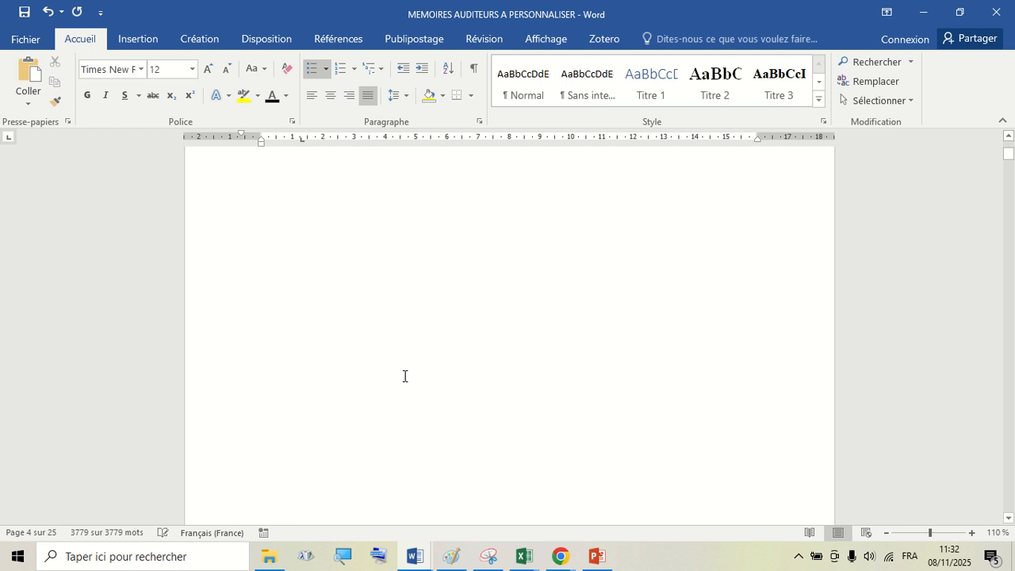
scroll(408, 369, "up", 3)
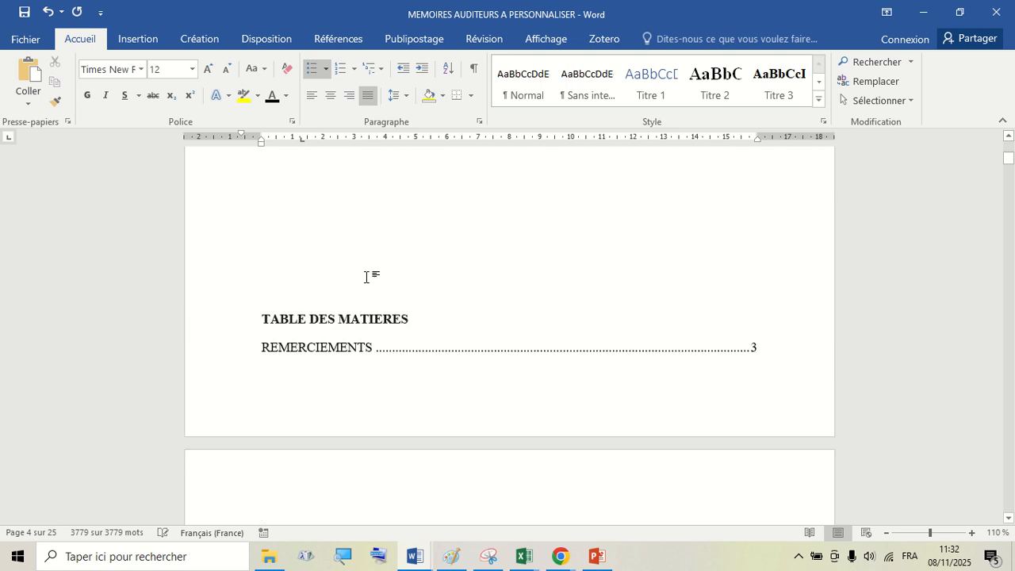
left_click(366, 277)
key("Return")
key("Return")
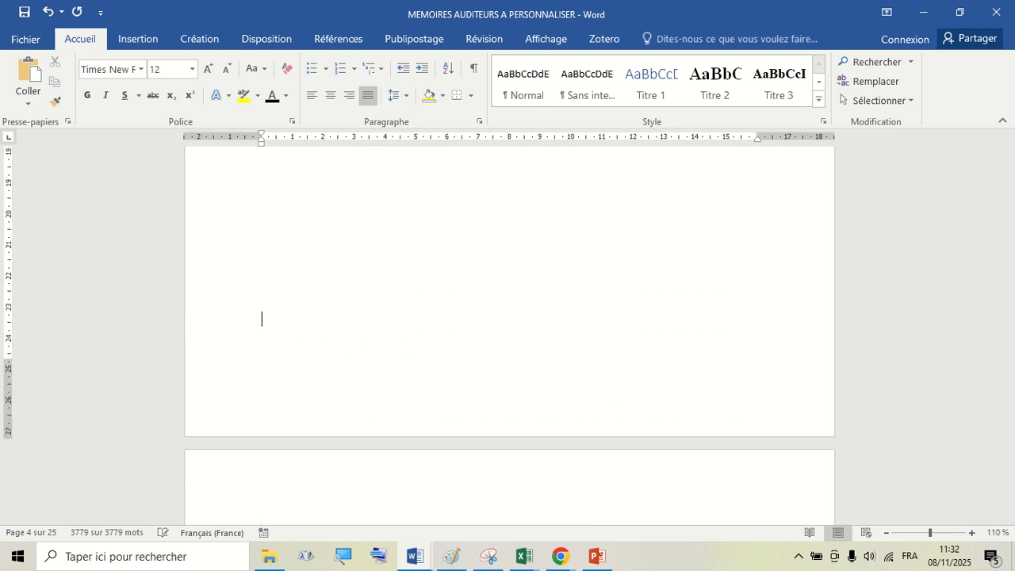
- Insert a blank line above REMERCIEMENTS to move it onto a new page after the table of contents
scroll(405, 294, "down", 15)
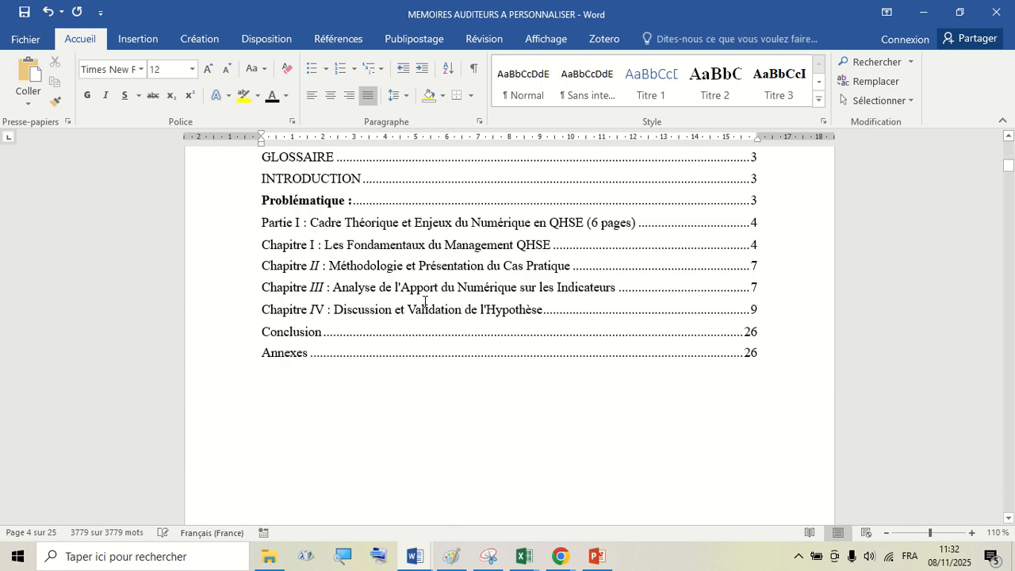
scroll(424, 301, "down", 8)
scroll(410, 268, "up", 3)
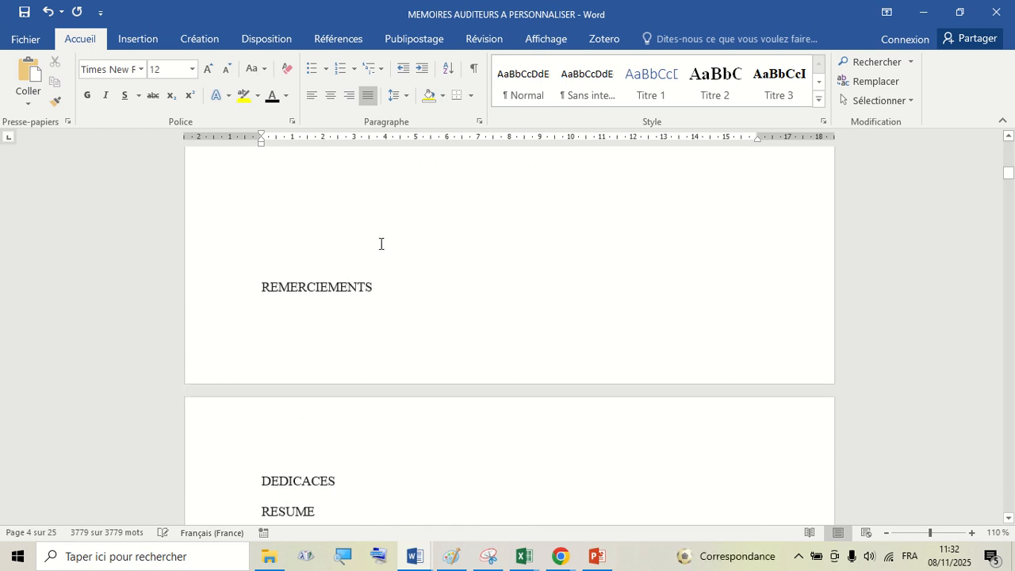
left_click(378, 243)
key("Return")
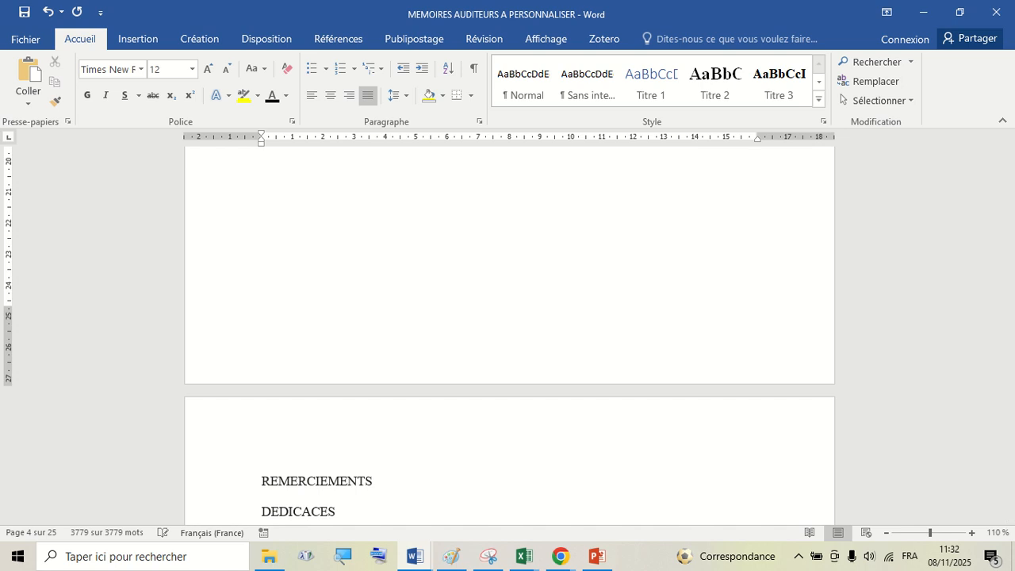
- Scroll through the cover page, table of contents and opening sections to check the page layout
scroll(400, 400, "down", 6)
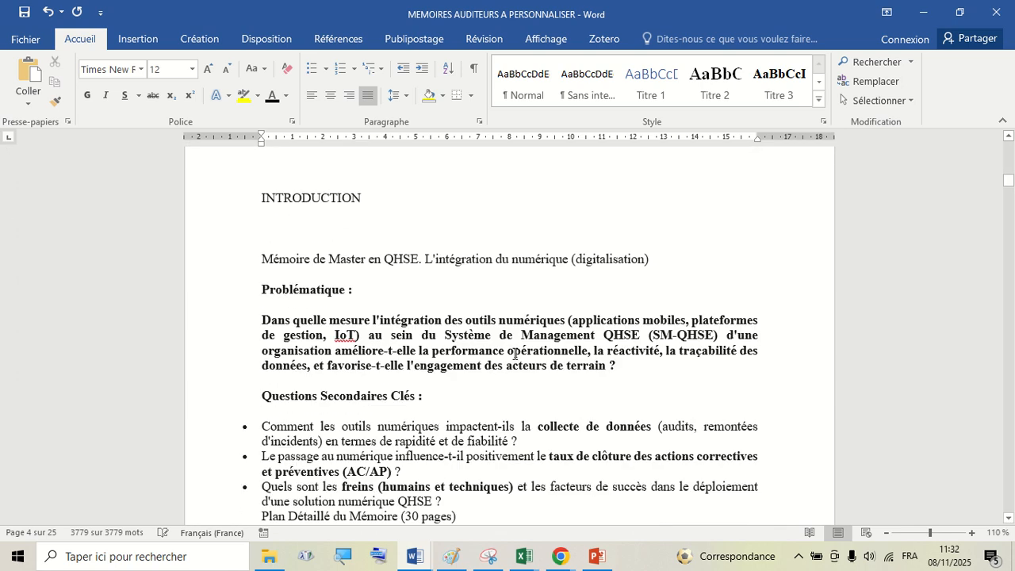
scroll(546, 342, "down", 3)
scroll(546, 342, "up", 11)
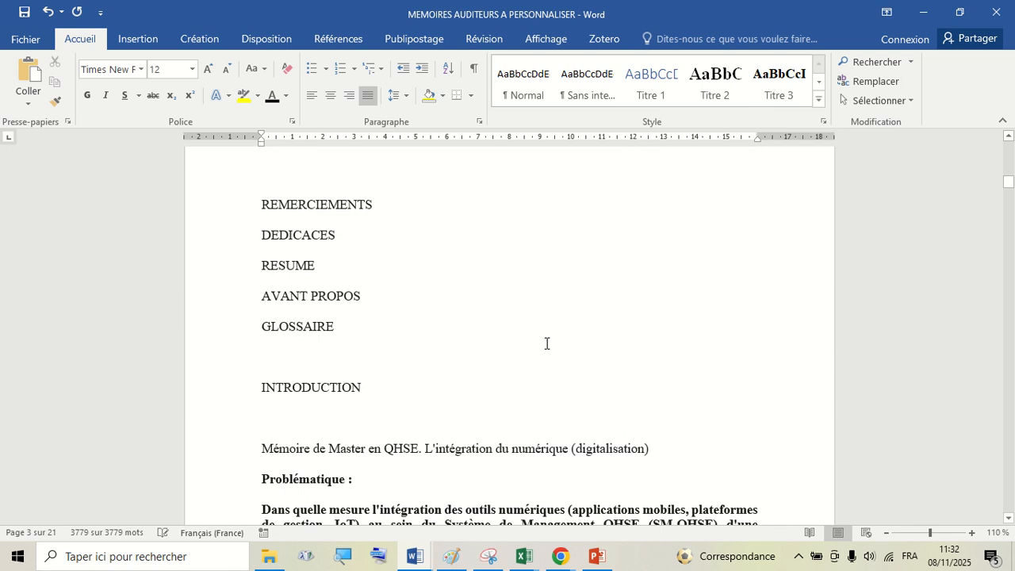
scroll(639, 287, "up", 12)
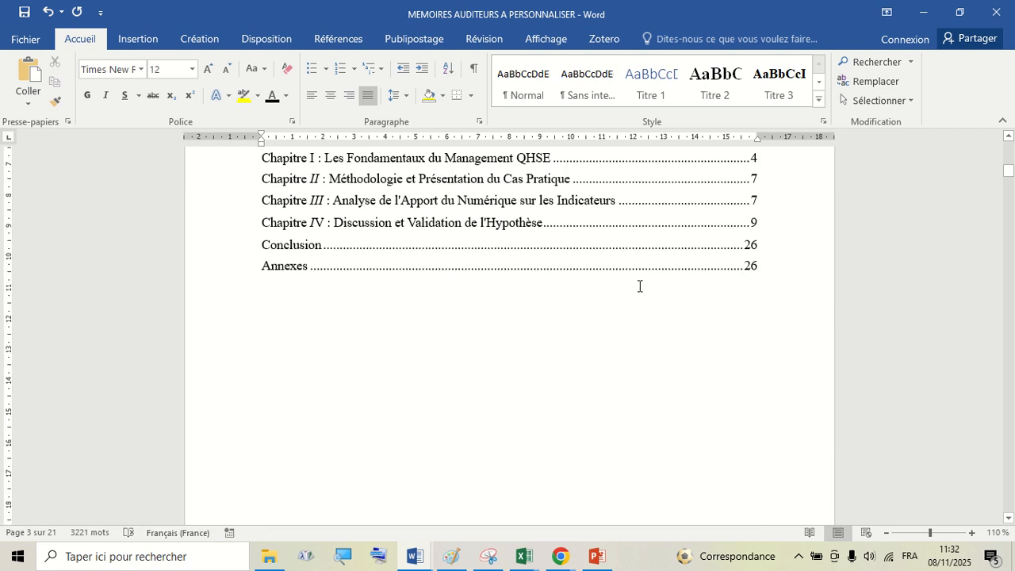
scroll(637, 292, "up", 8)
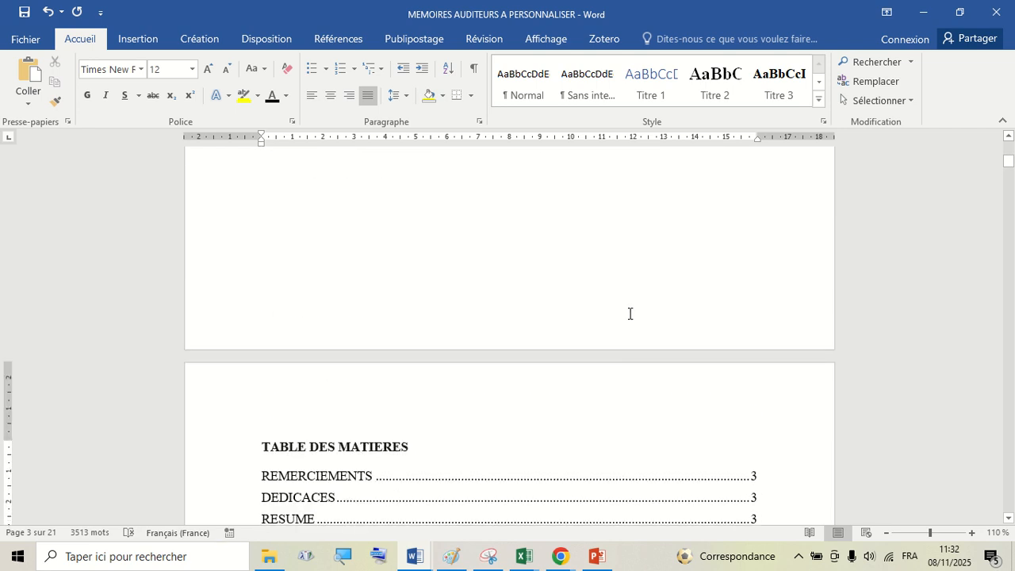
scroll(631, 305, "up", 6)
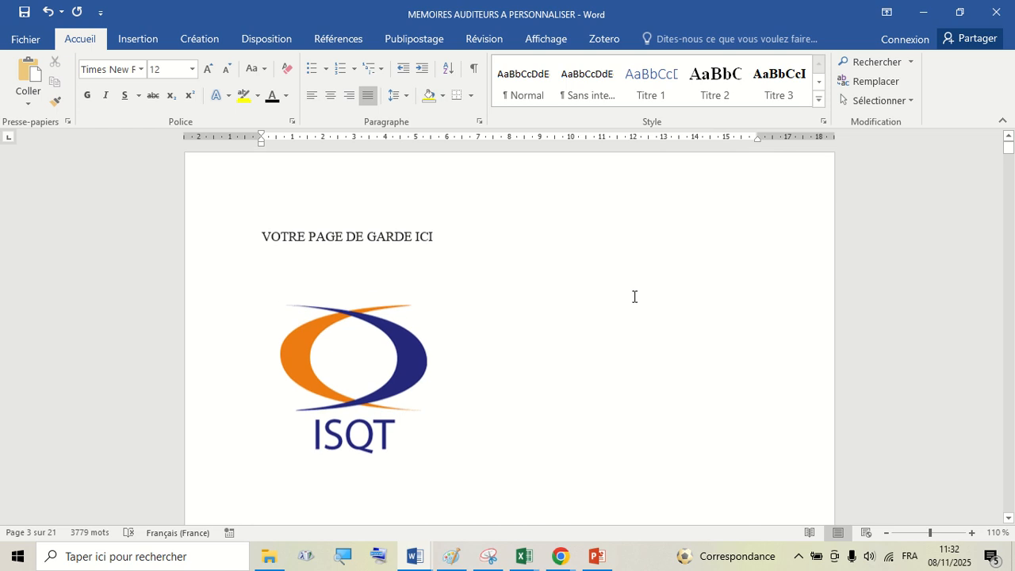
scroll(634, 297, "down", 5)
scroll(634, 297, "down", 1)
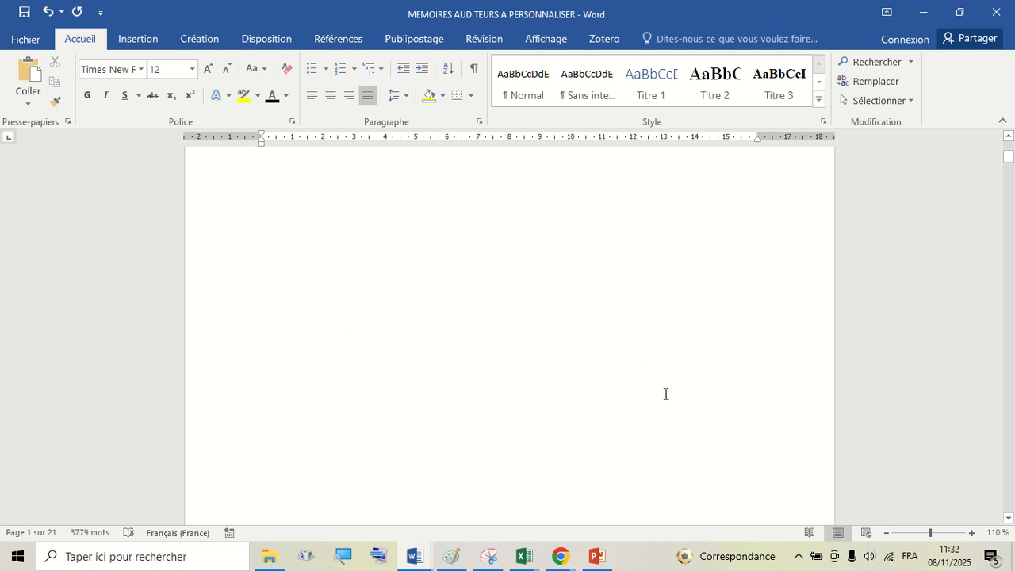
scroll(647, 356, "down", 6)
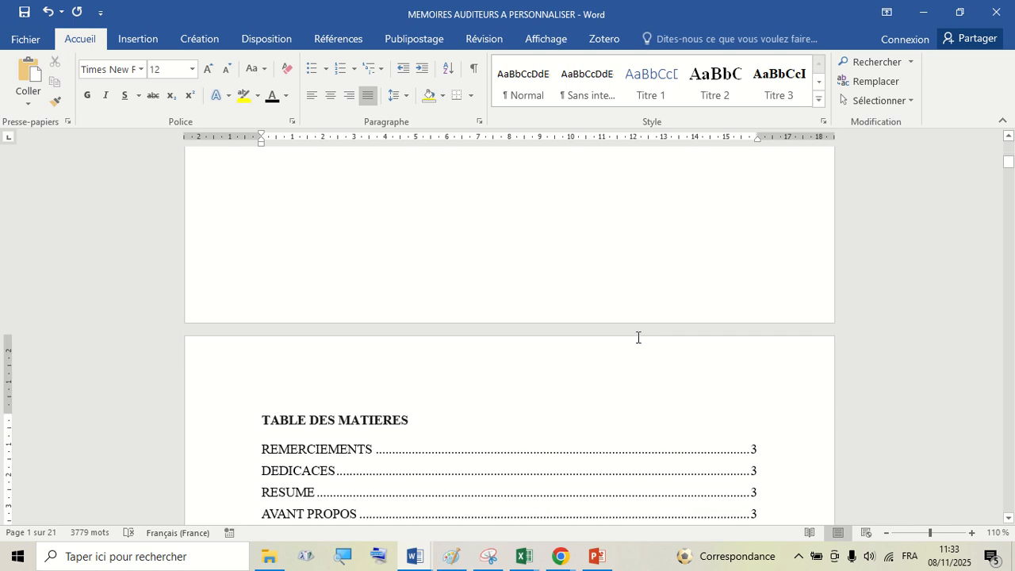
scroll(641, 324, "down", 6)
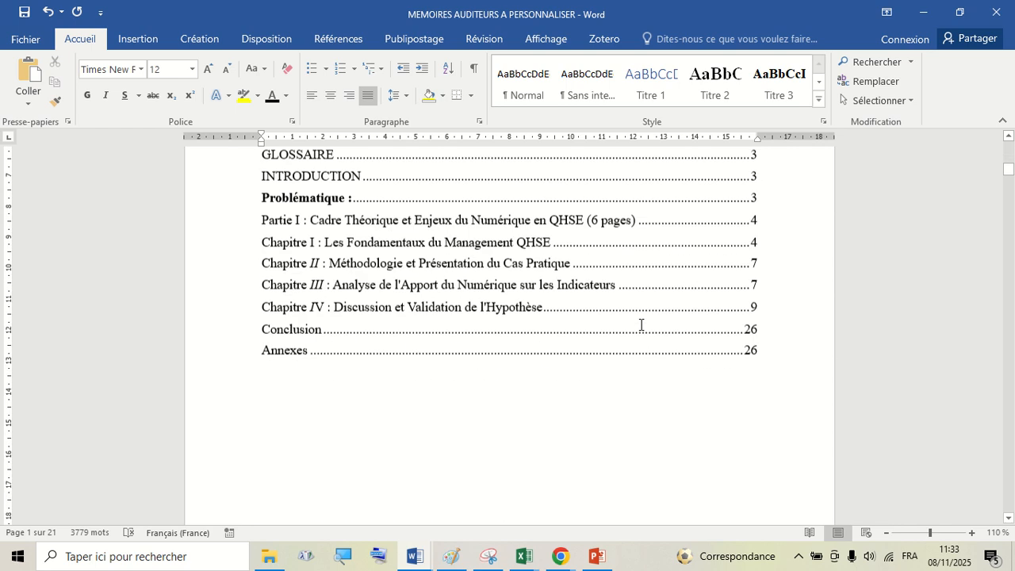
- Save the document
left_click(24, 11)
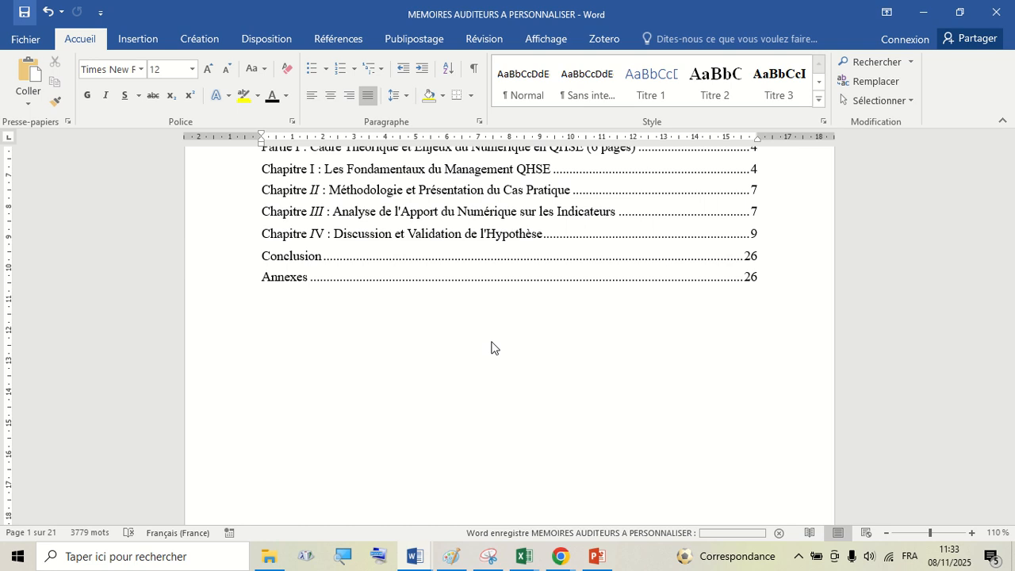
scroll(494, 339, "up", 5)
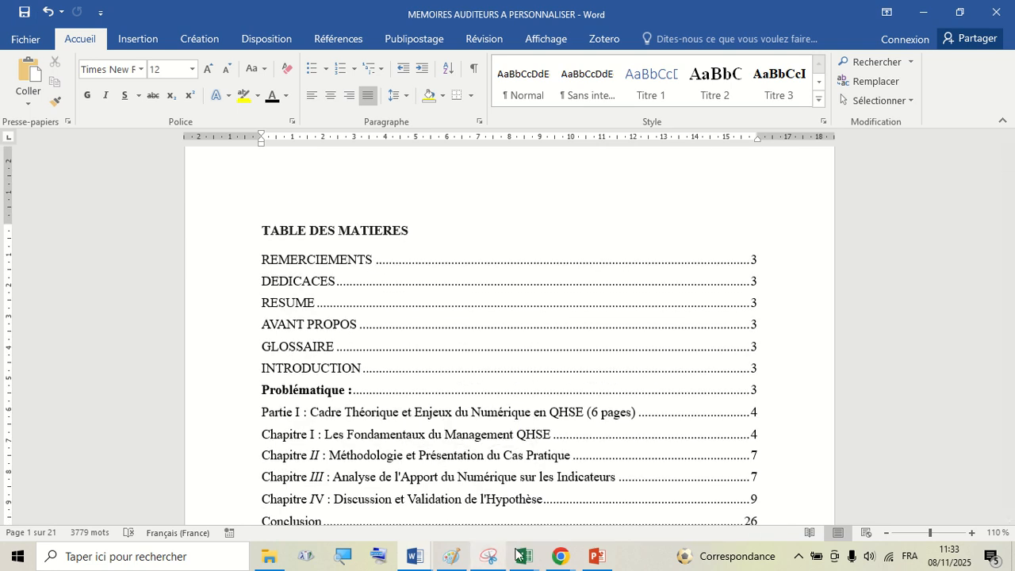
left_click(559, 557)
left_click(464, 487)
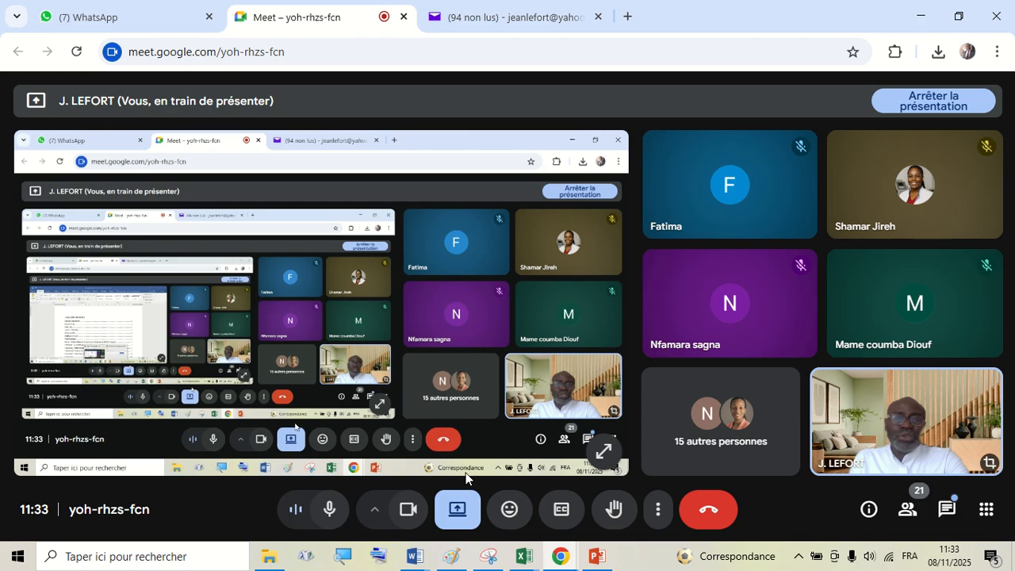
left_click(559, 558)
left_click(490, 514)
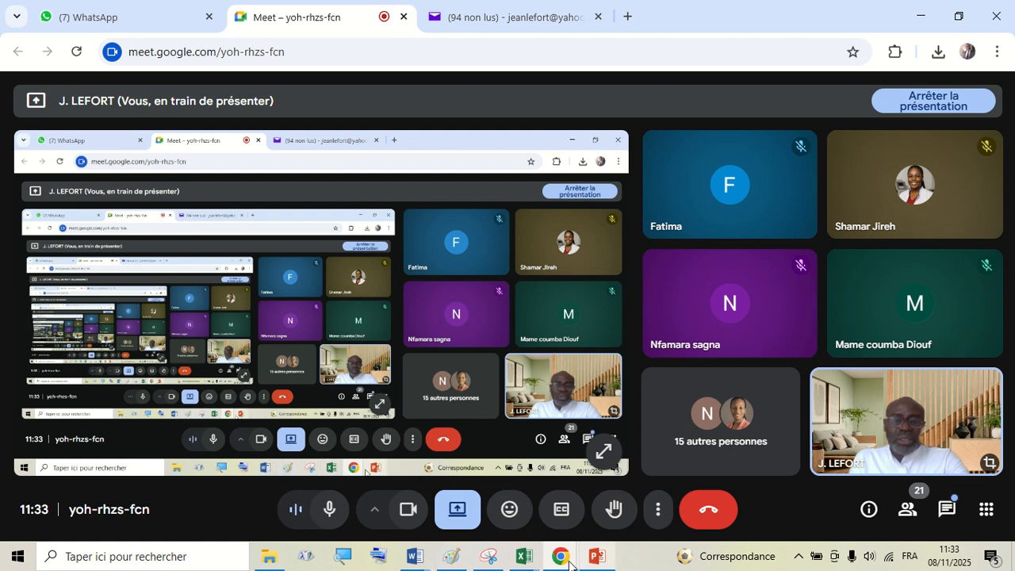
left_click(417, 562)
left_click(495, 499)
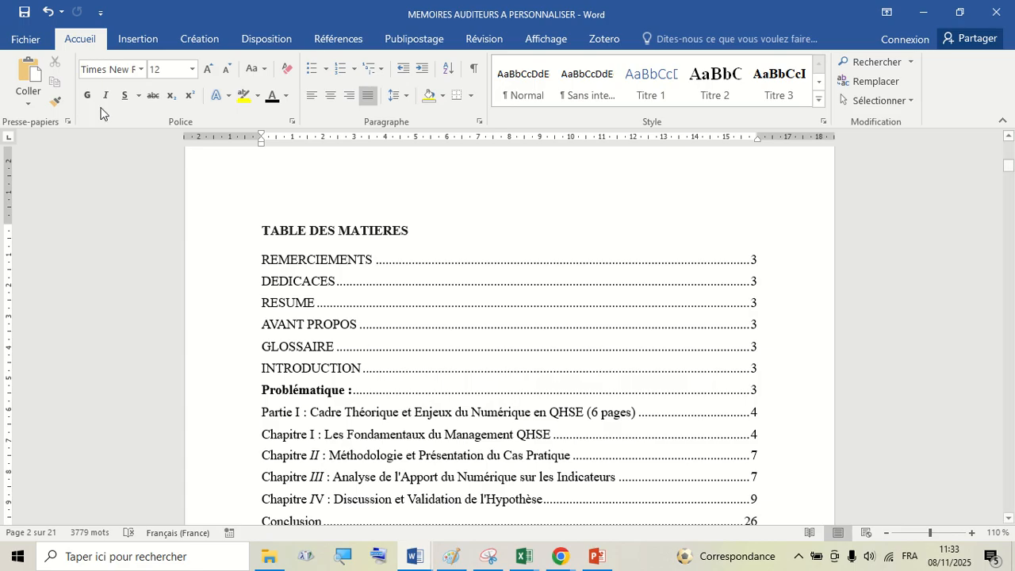
- Open the recent document TP3 SOLUTION and look over its table and charts
left_click(28, 40)
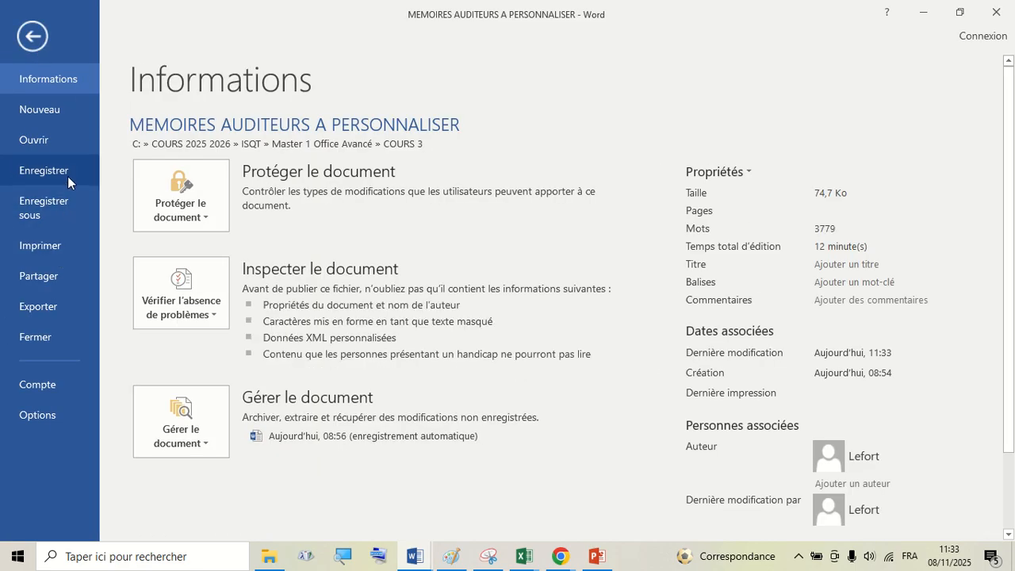
left_click(47, 141)
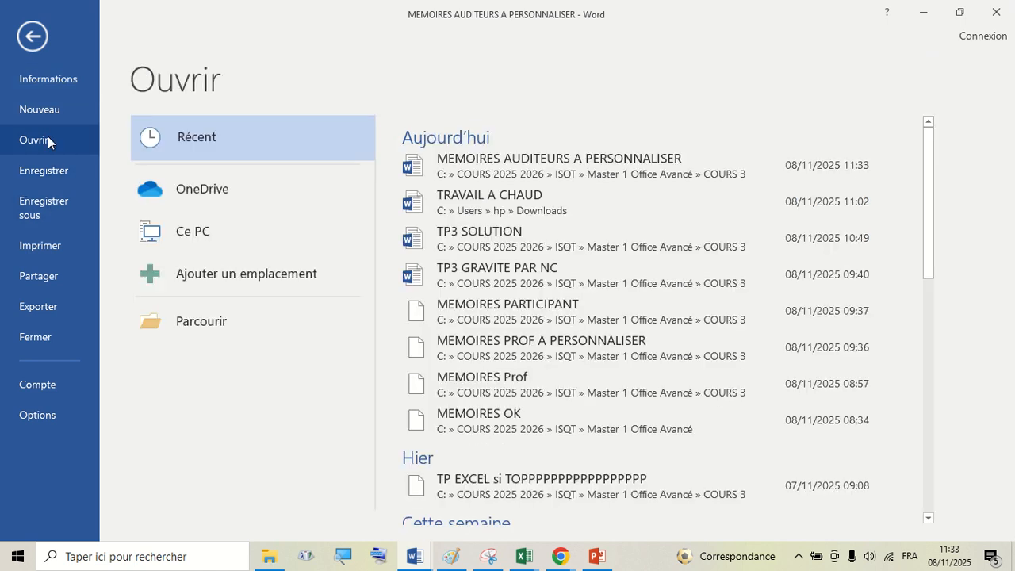
left_click(491, 236)
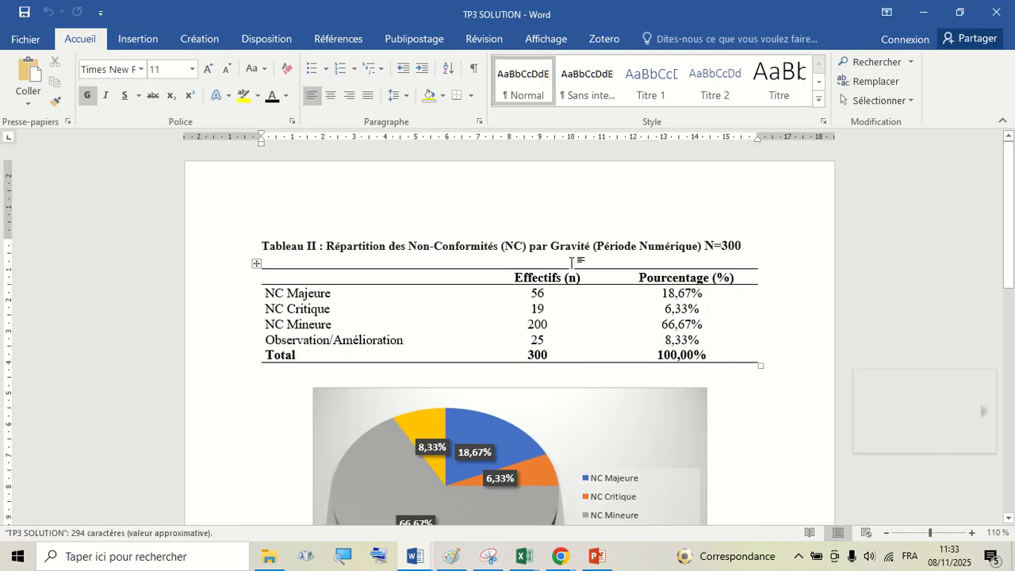
scroll(573, 262, "down", 10)
scroll(572, 263, "up", 8)
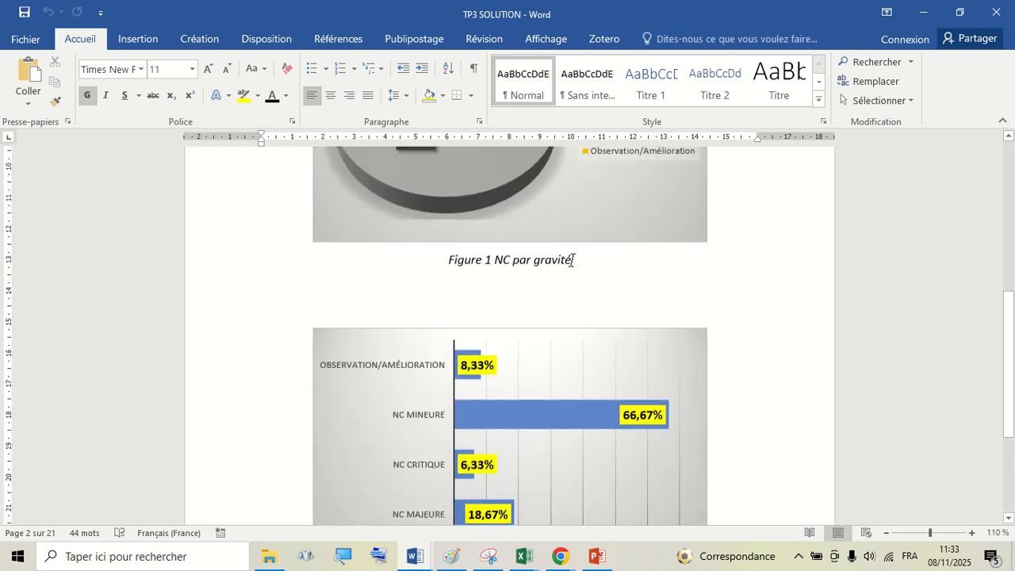
scroll(573, 265, "down", 1)
scroll(573, 264, "up", 4)
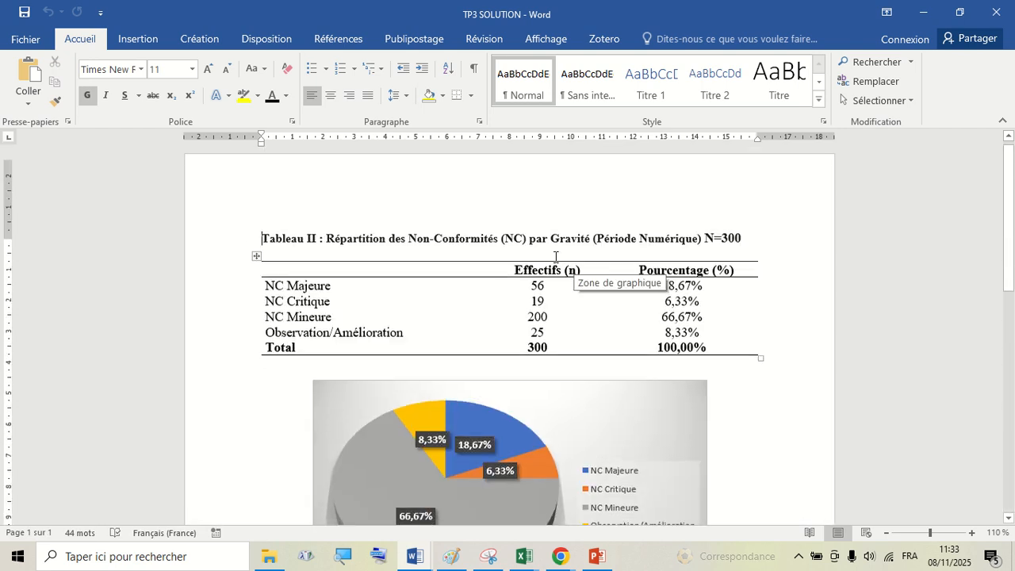
- Copy the Tableau II title with its table and paste a duplicate below the original table after two blank lines
left_click(218, 252)
key("ctrl+c")
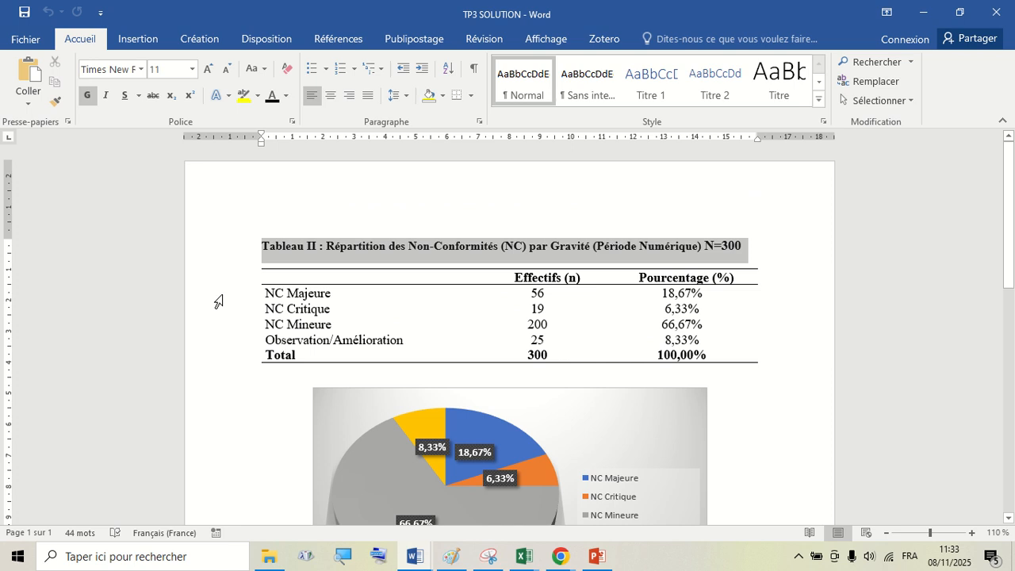
left_click(218, 362, "shift")
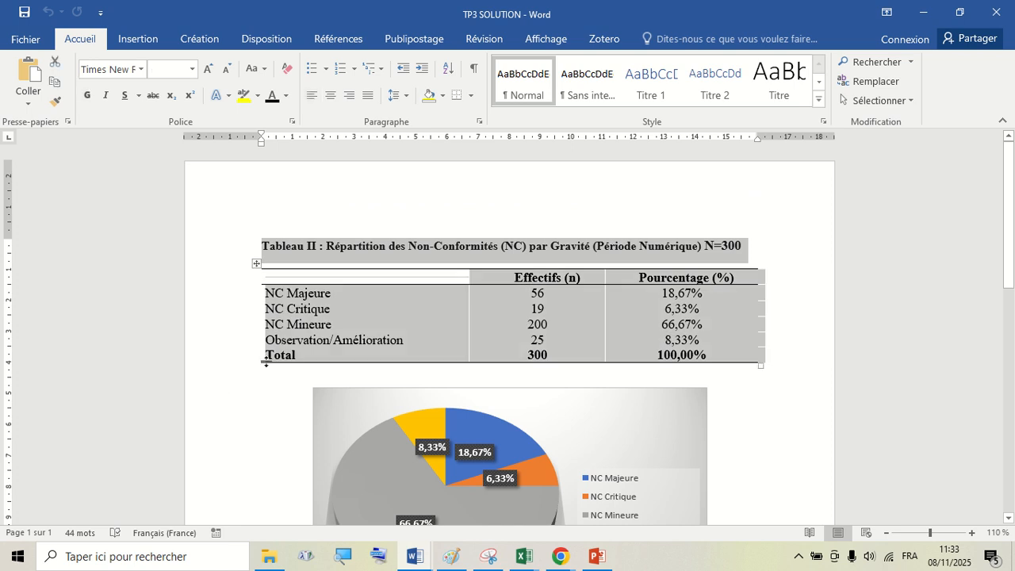
left_click(773, 366)
key("Return")
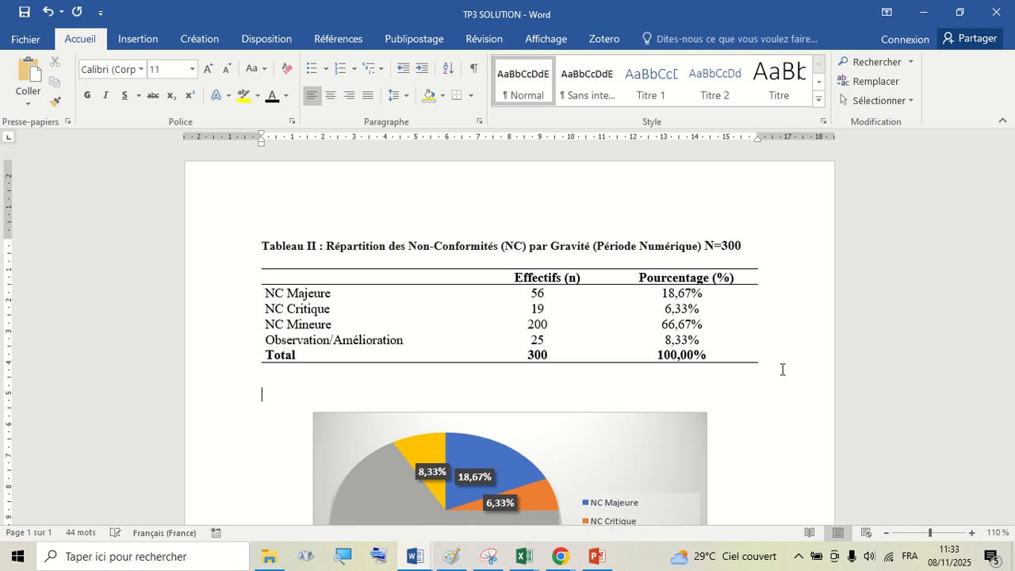
key("Return")
key("ctrl+v")
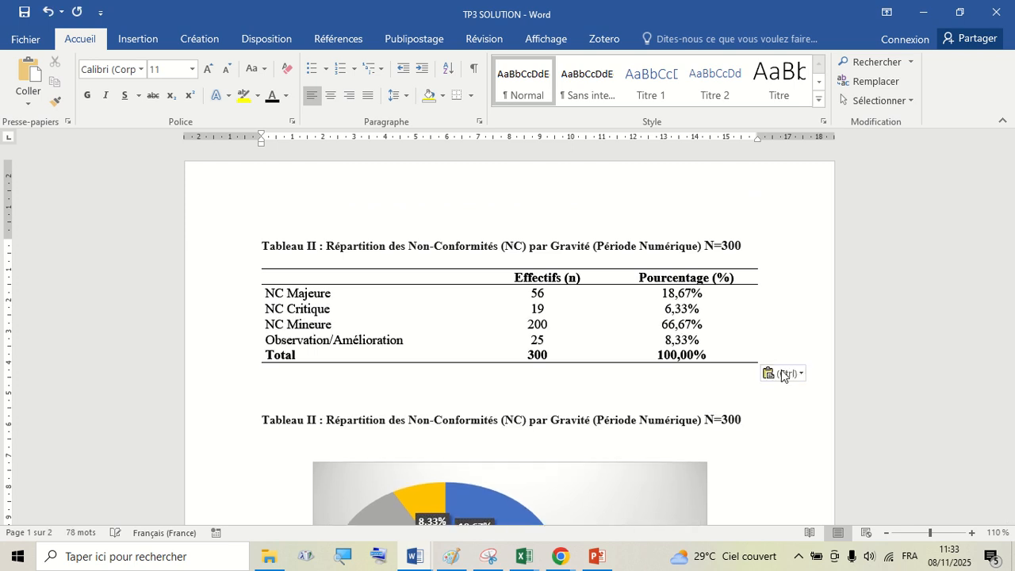
scroll(783, 426, "down", 8)
scroll(784, 425, "down", 10)
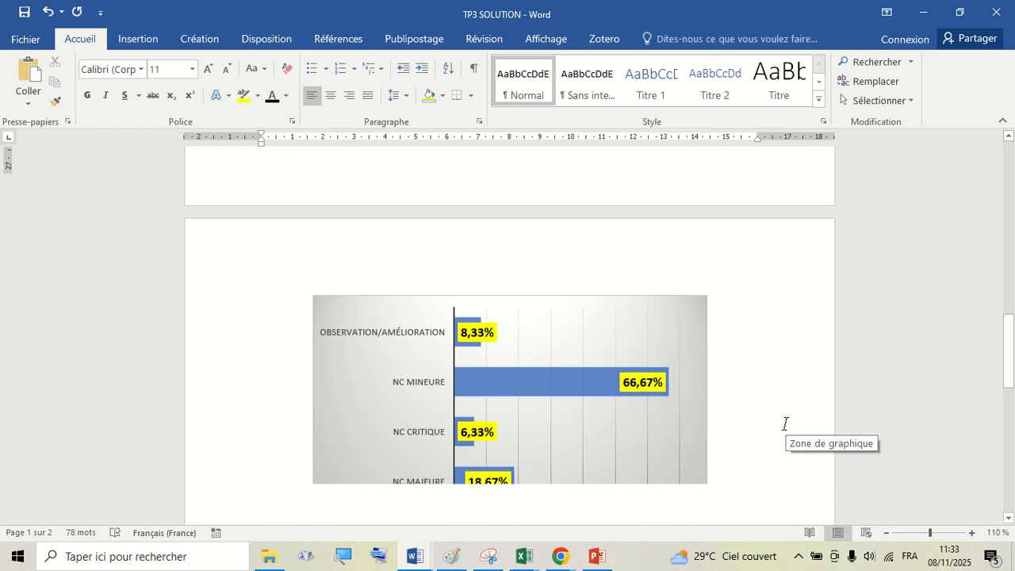
- Move the duplicated table up so it sits directly under the second Tableau II title
scroll(793, 317, "up", 10)
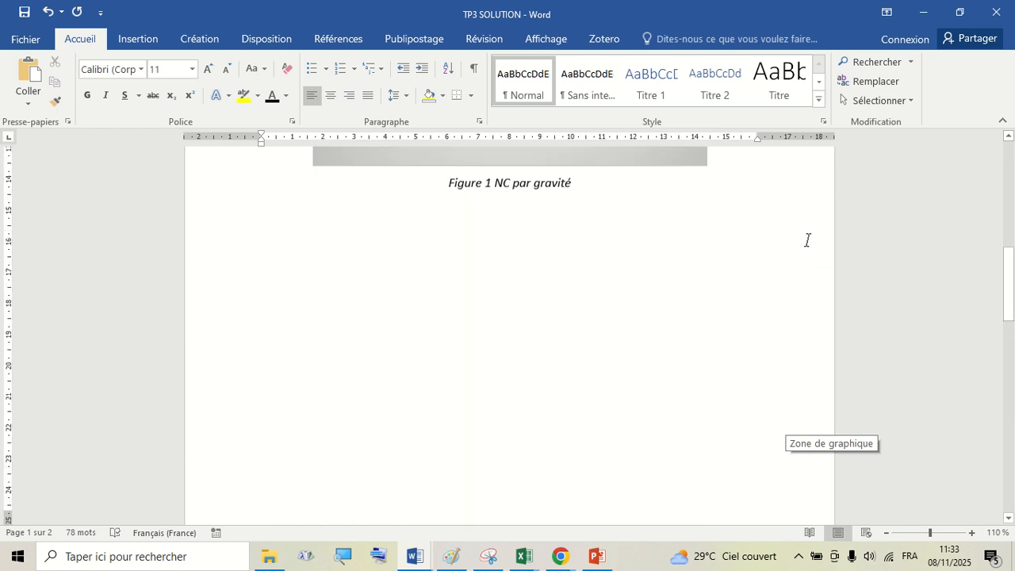
scroll(808, 234, "up", 2)
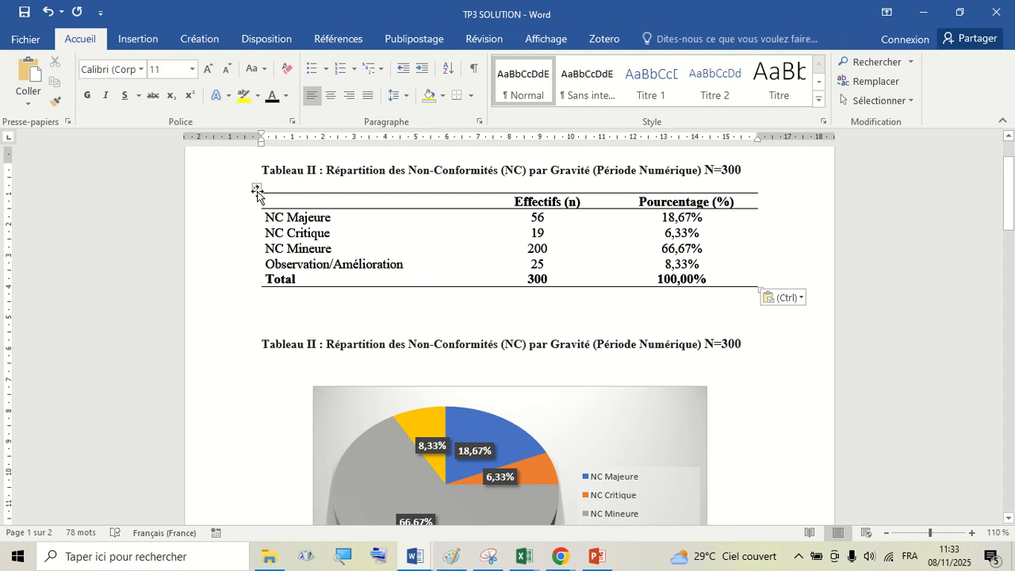
left_click_drag(256, 190, 256, 357)
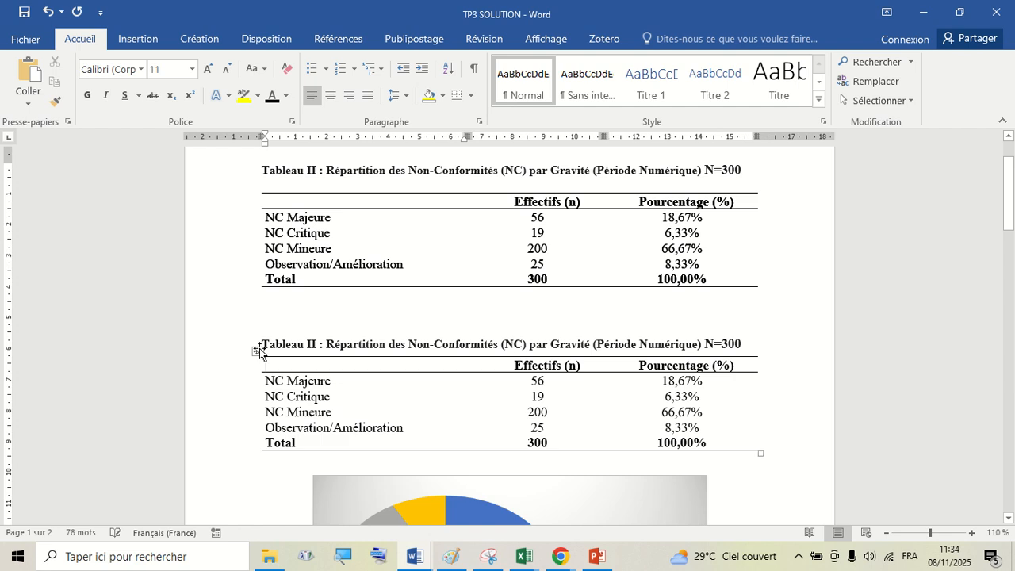
left_click(288, 311)
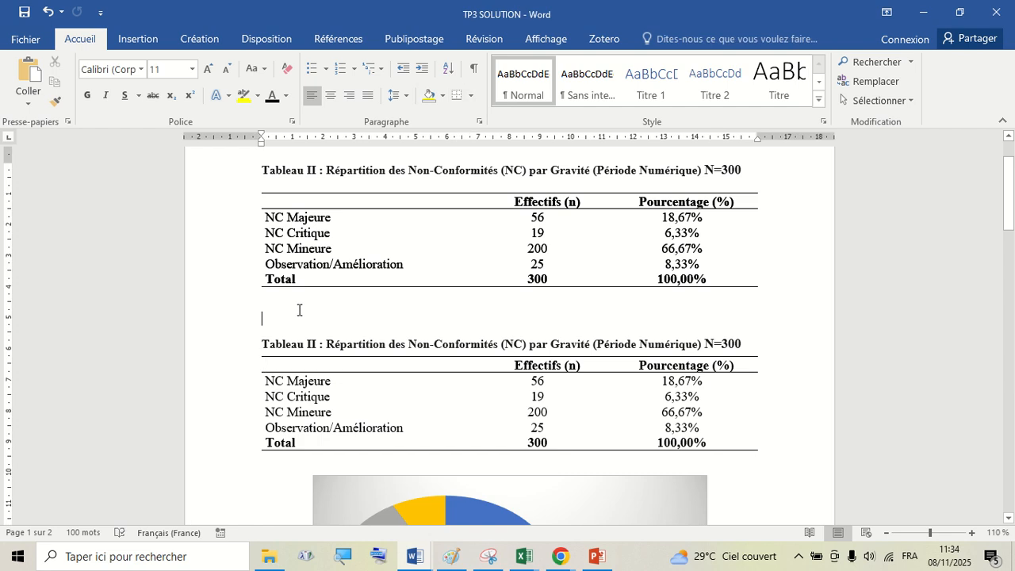
- Renumber the second table title from Tableau II to Tableau III
scroll(301, 314, "up", 2)
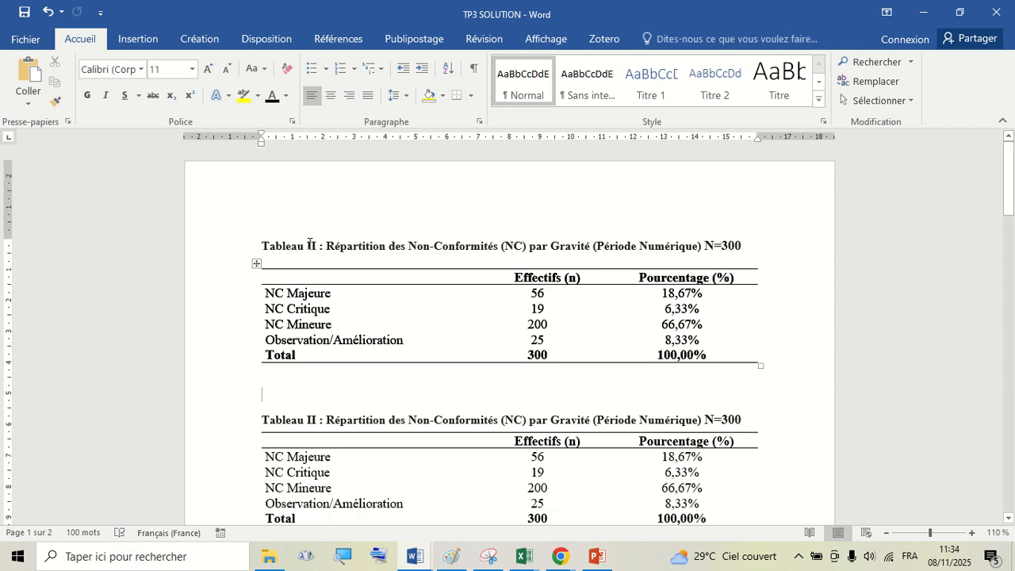
left_click(316, 419)
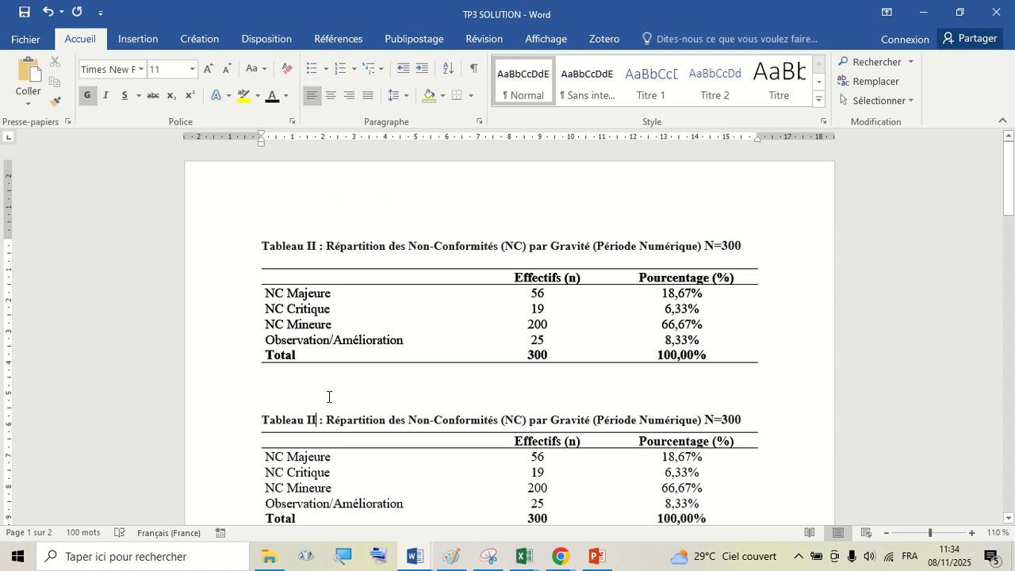
type("I")
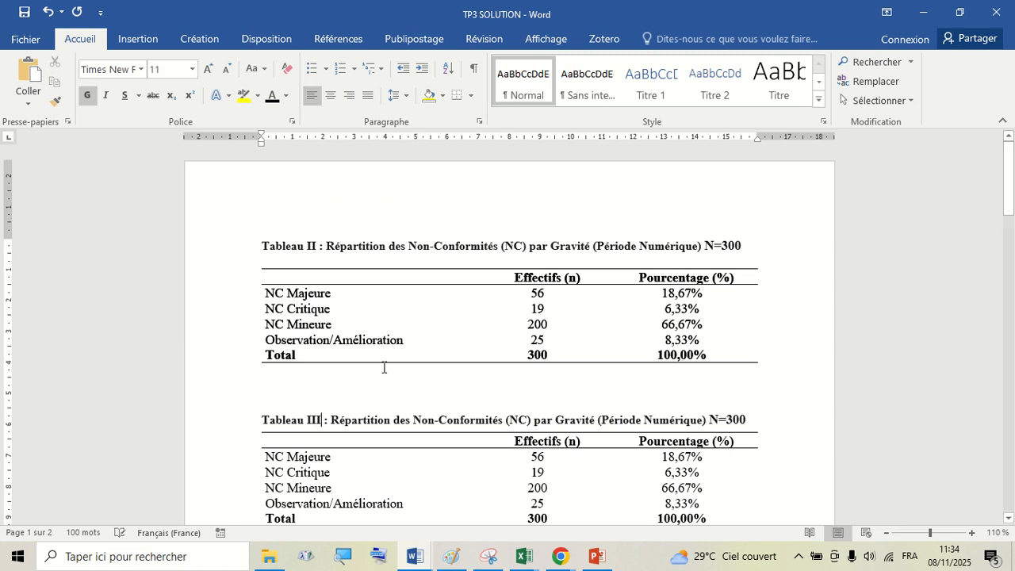
- Below the Figure 2 caption, add left-aligned headings "Liste des figures" and "Liste des tableaux"
scroll(383, 365, "down", 10)
scroll(389, 357, "down", 15)
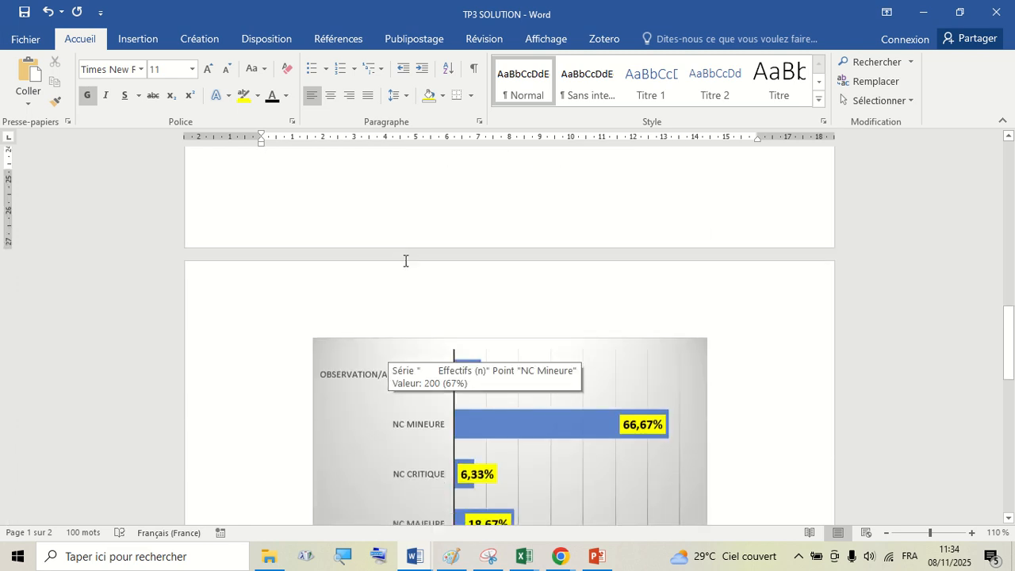
left_click(376, 272)
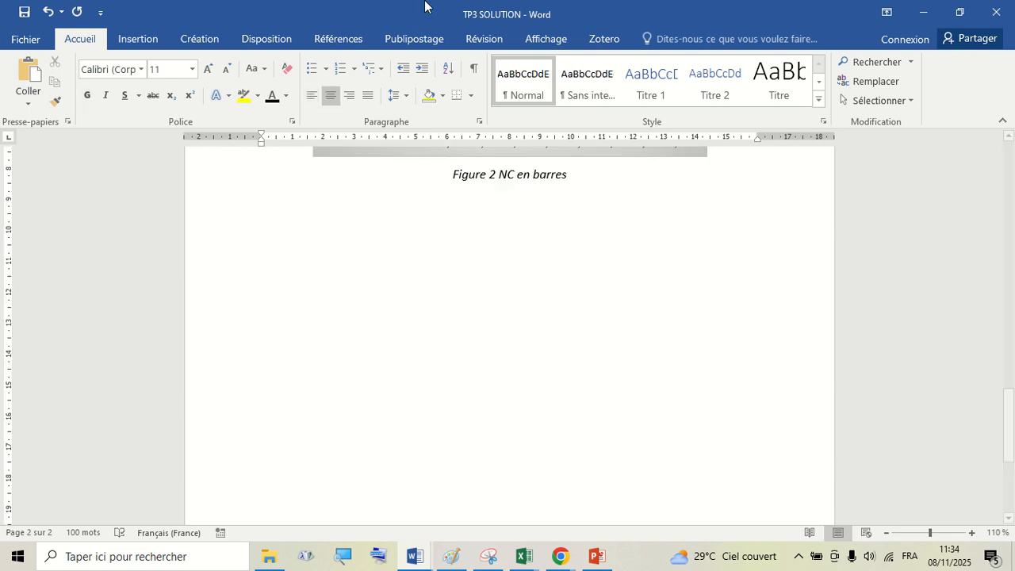
left_click(312, 96)
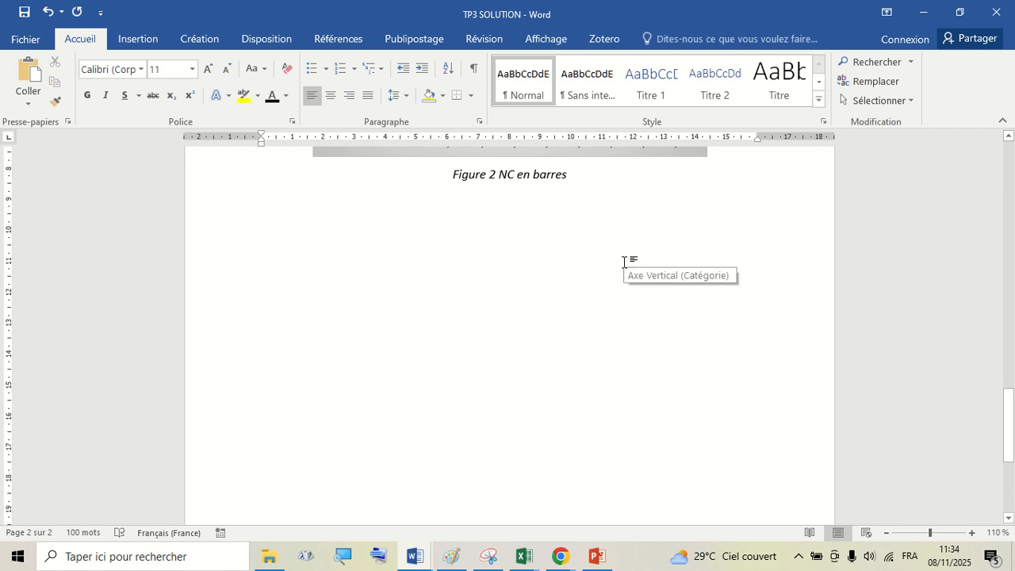
type("Liste des tableau")
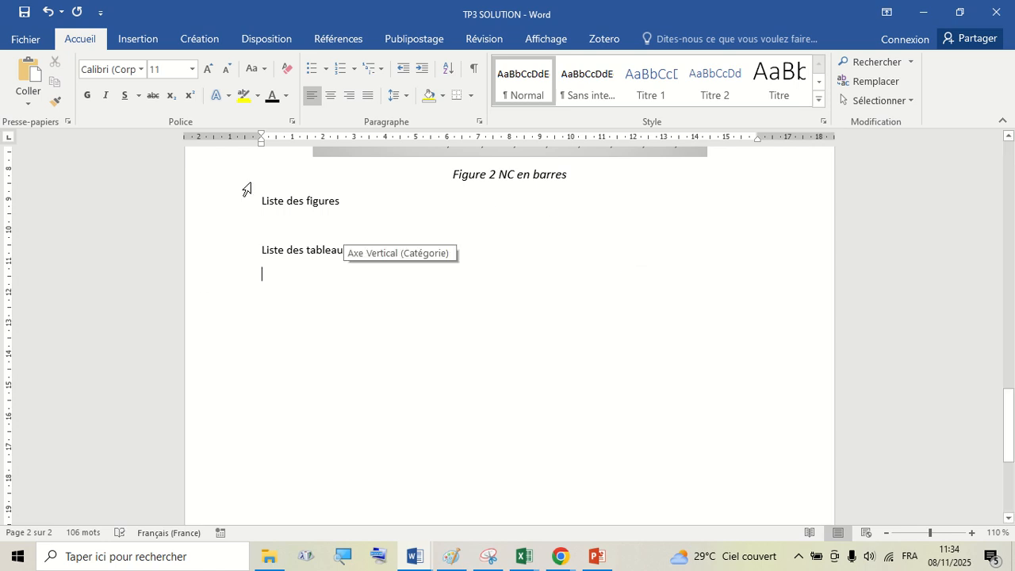
- Format both list headings in Times New Roman at 14 pt
left_click_drag(222, 207, 227, 262)
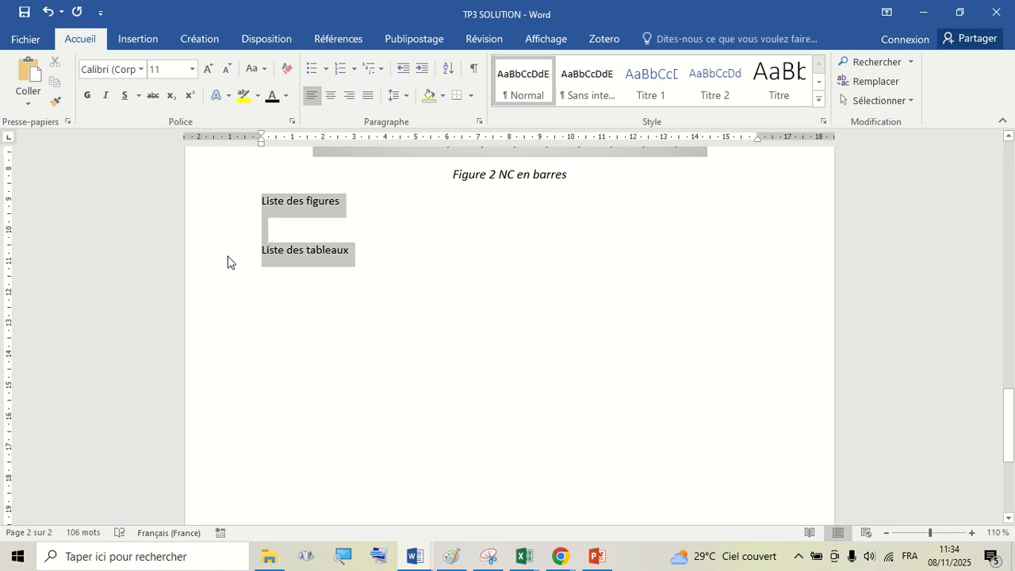
left_click(192, 69)
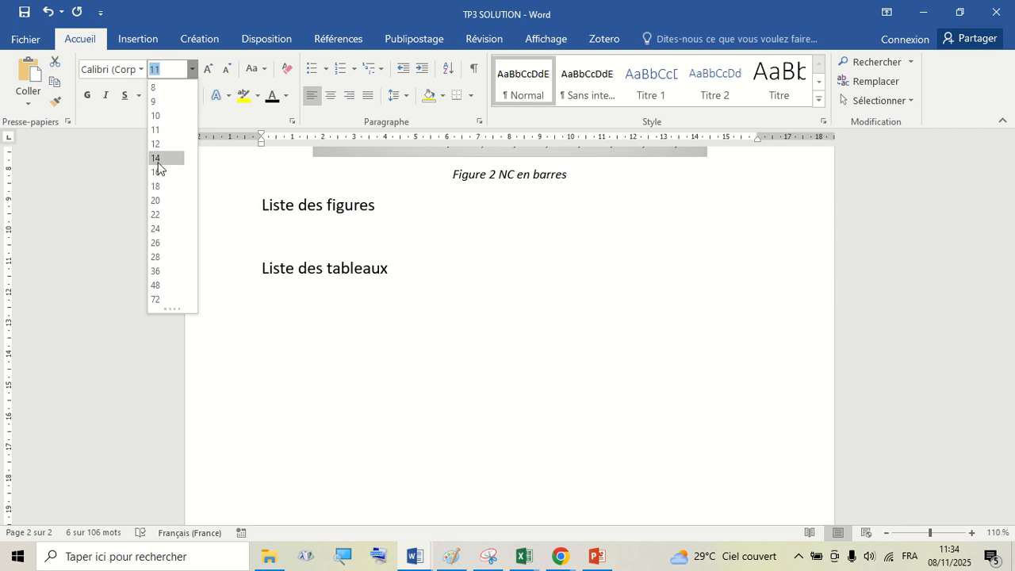
left_click(158, 158)
left_click(142, 70)
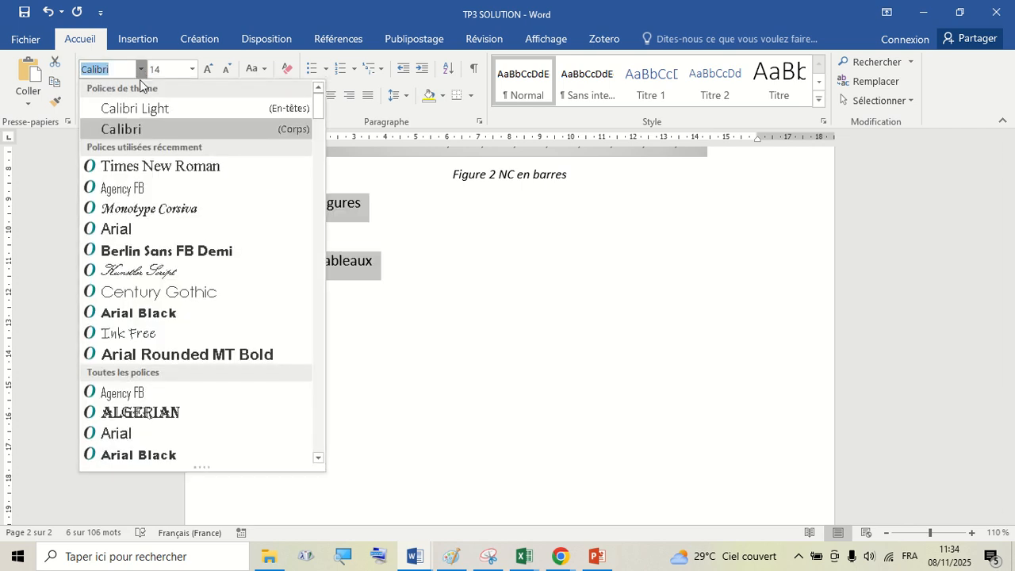
left_click(168, 165)
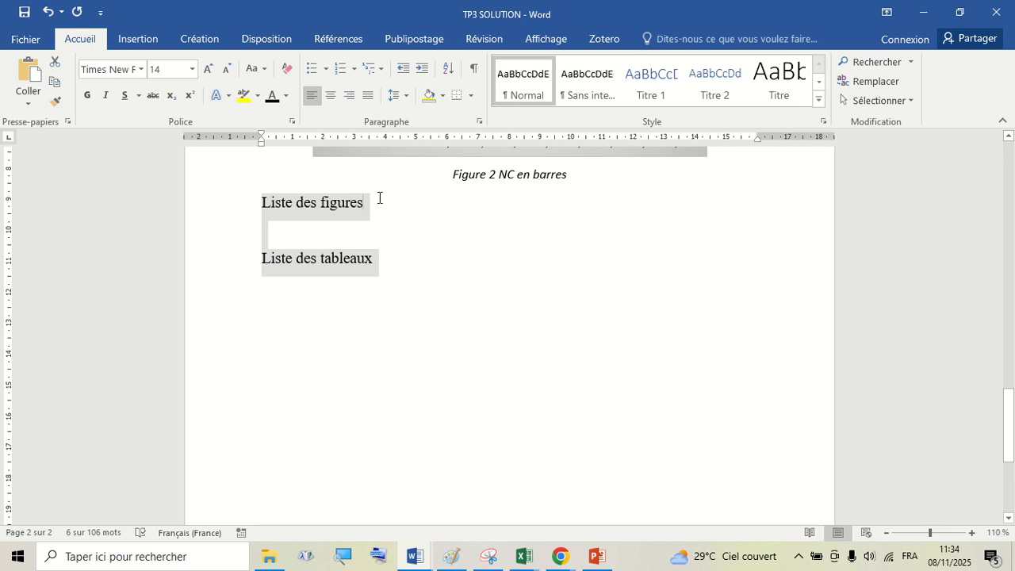
- Add an empty paragraph right after the Liste des figures heading
left_click(392, 198)
key("Return")
scroll(393, 206, "up", 10)
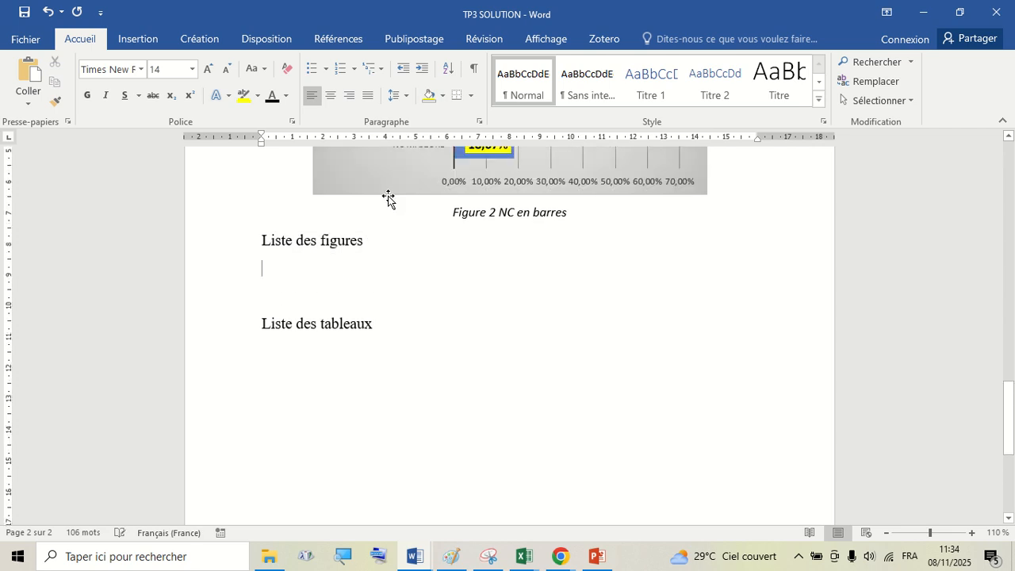
scroll(427, 225, "down", 5)
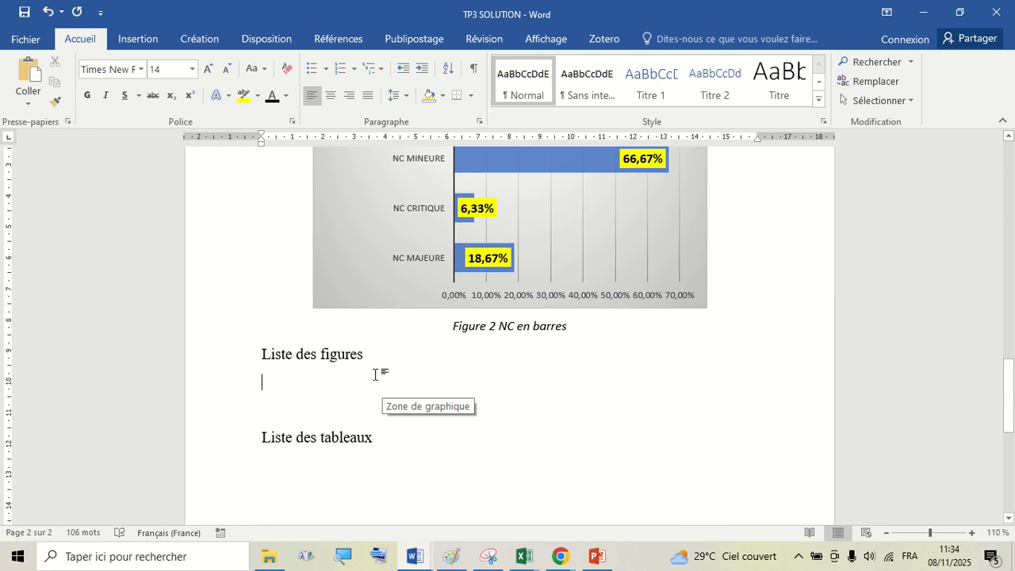
scroll(463, 376, "up", 12)
scroll(468, 372, "down", 3)
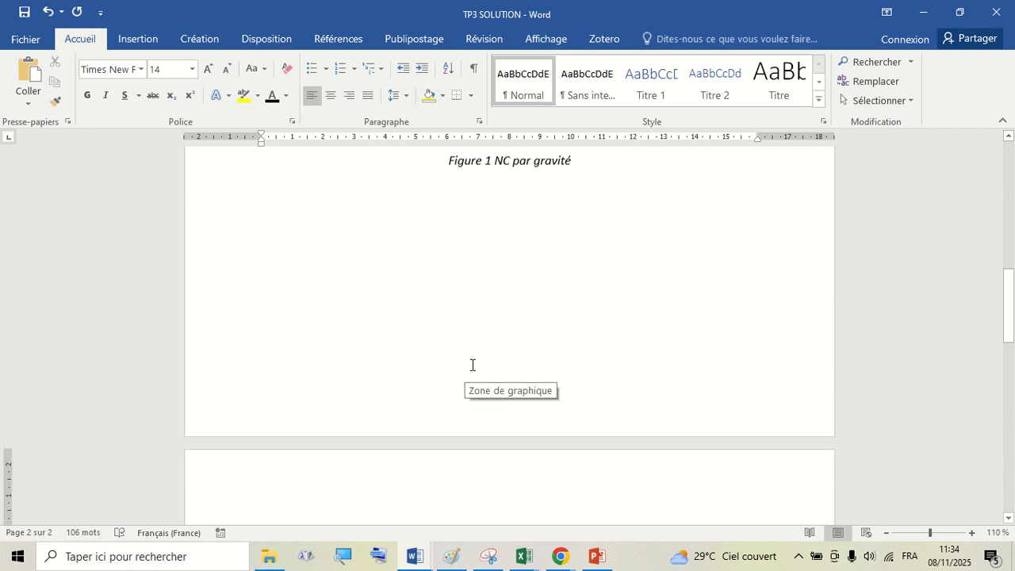
scroll(471, 363, "up", 9)
scroll(470, 362, "down", 4)
scroll(472, 366, "down", 1)
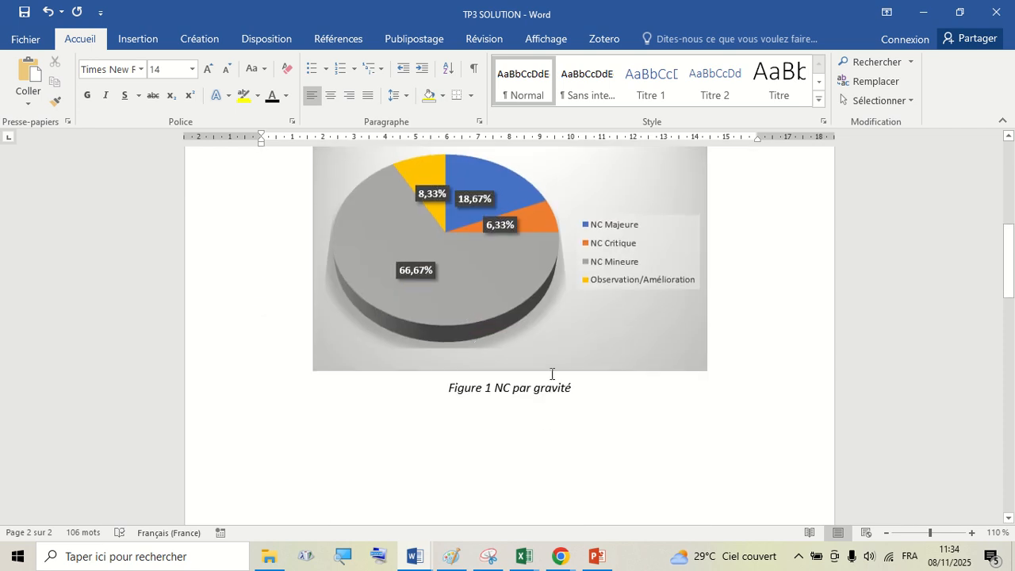
right_click(648, 341)
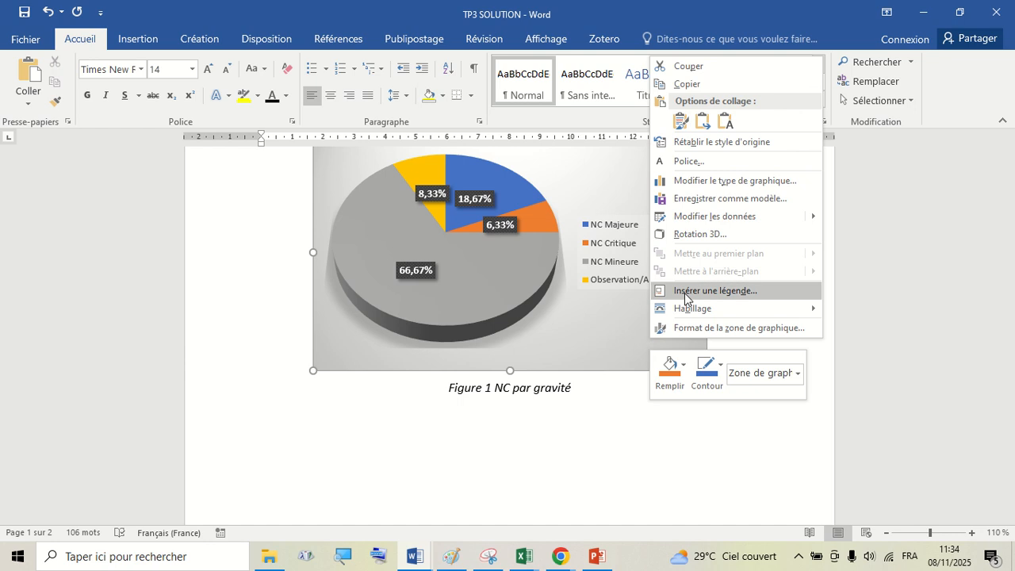
key("Escape")
scroll(629, 435, "down", 12)
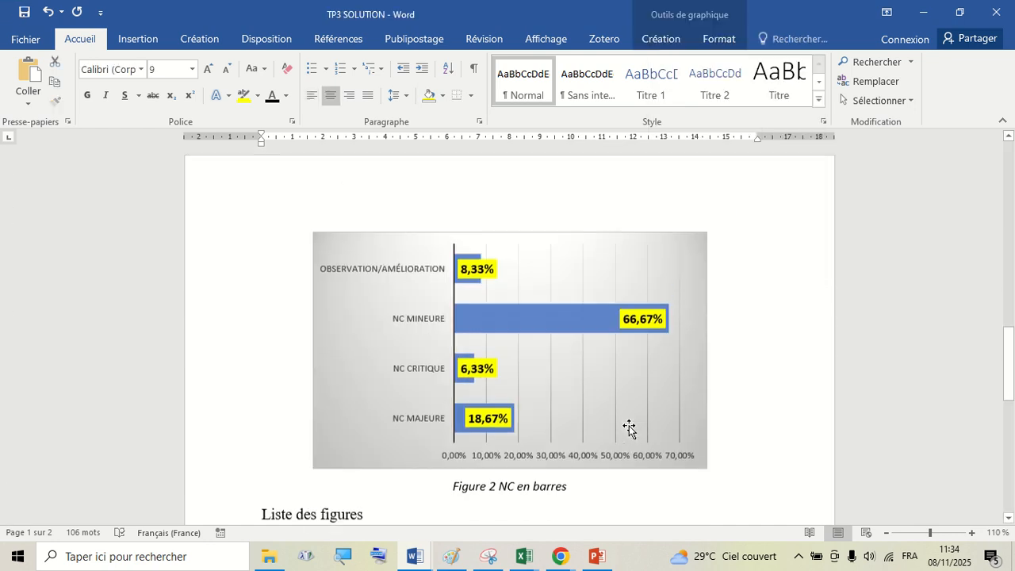
scroll(630, 428, "down", 3)
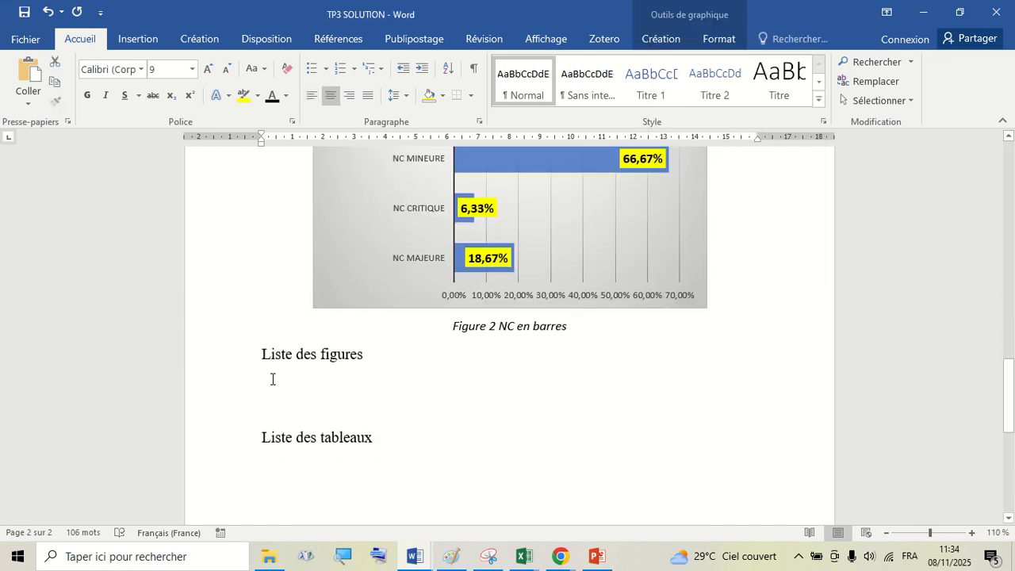
- Insert a table of illustrations using the Figure caption label under the Liste des figures heading
left_click(272, 379)
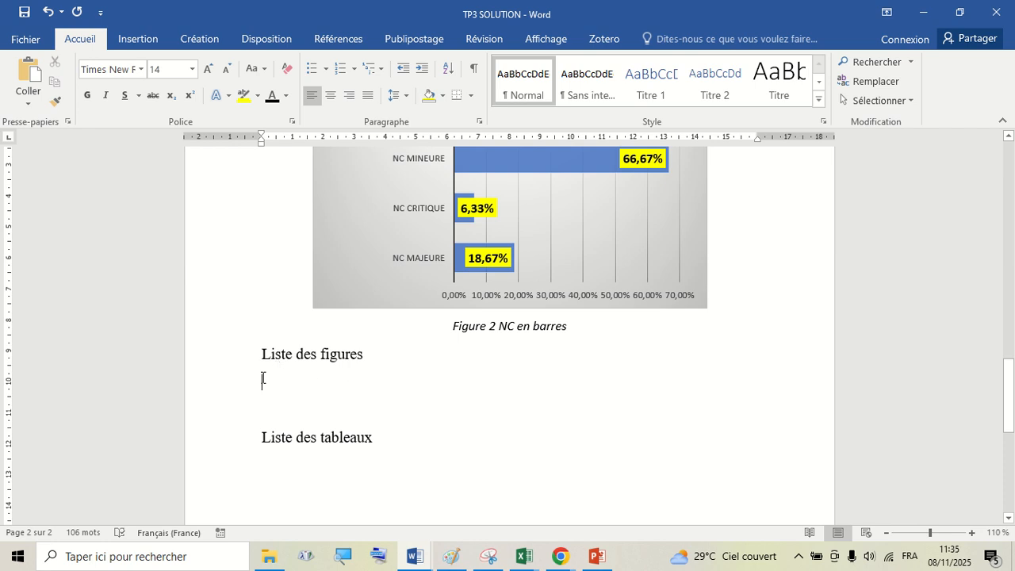
mouse_move(420, 5)
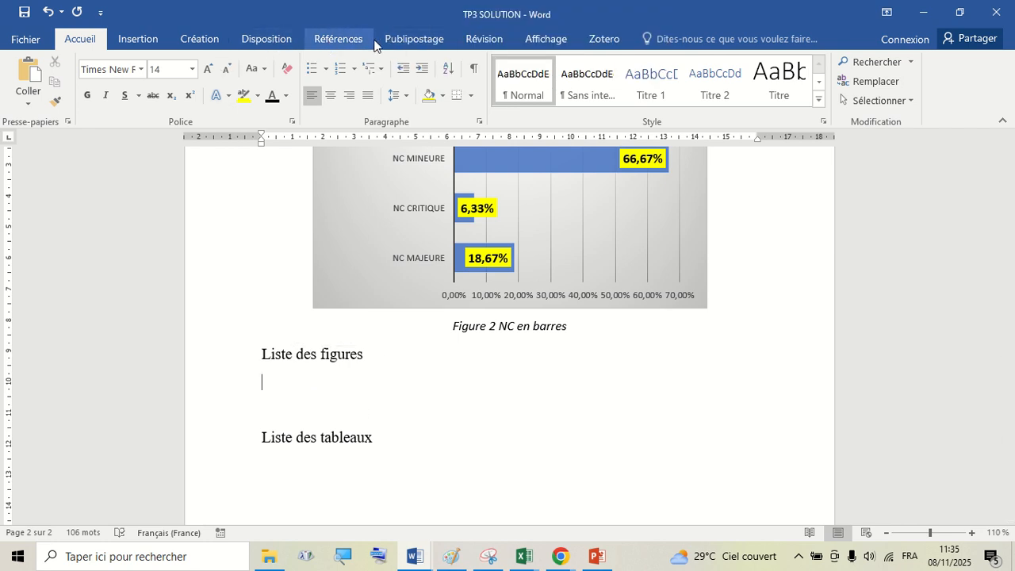
left_click(330, 43)
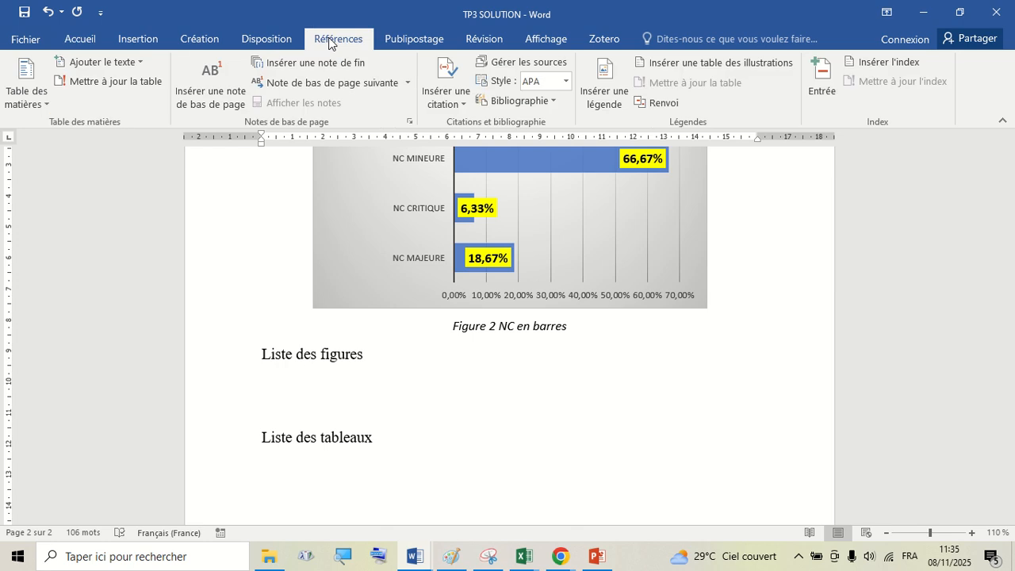
left_click(741, 68)
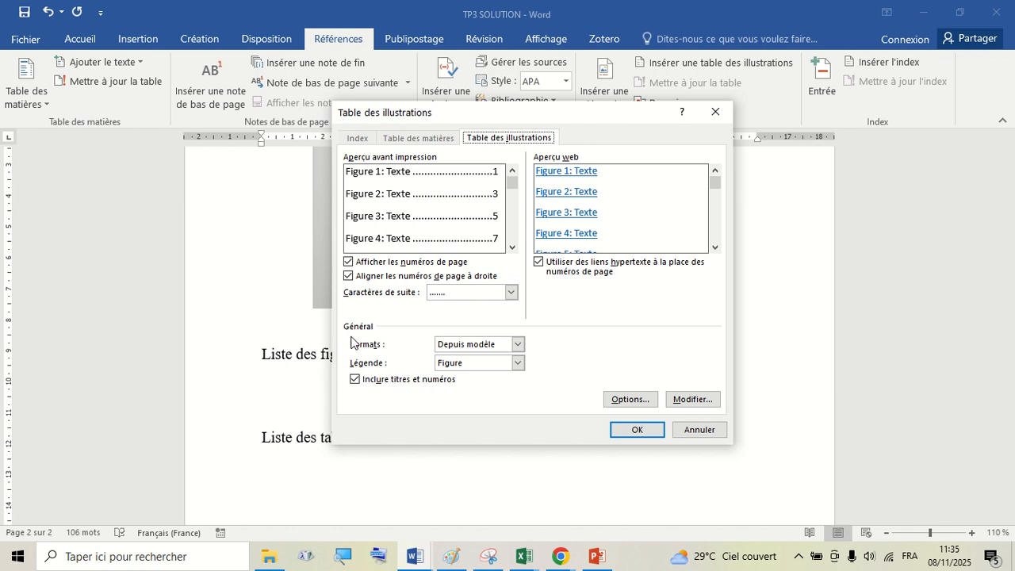
left_click(516, 363)
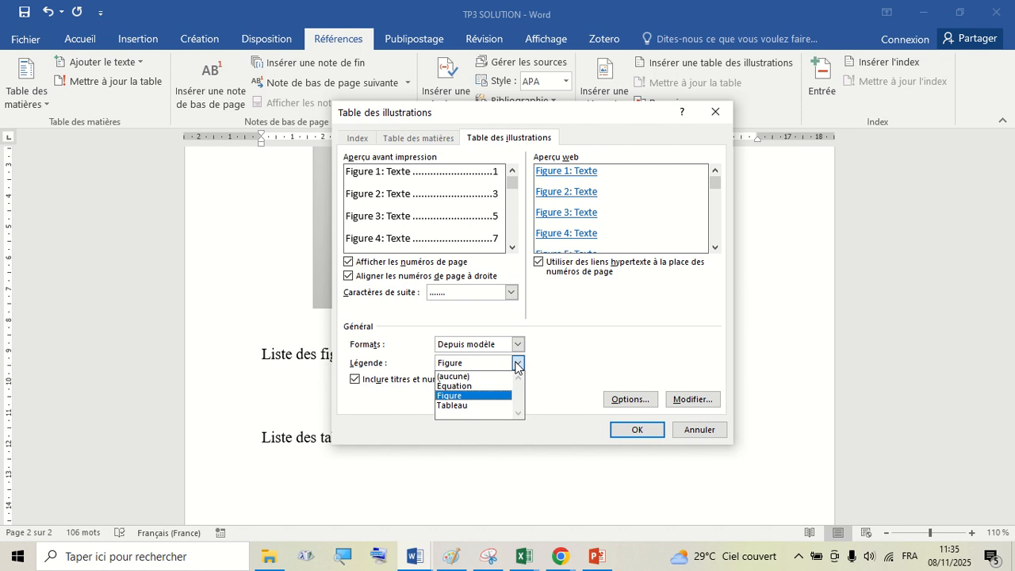
left_click(516, 363)
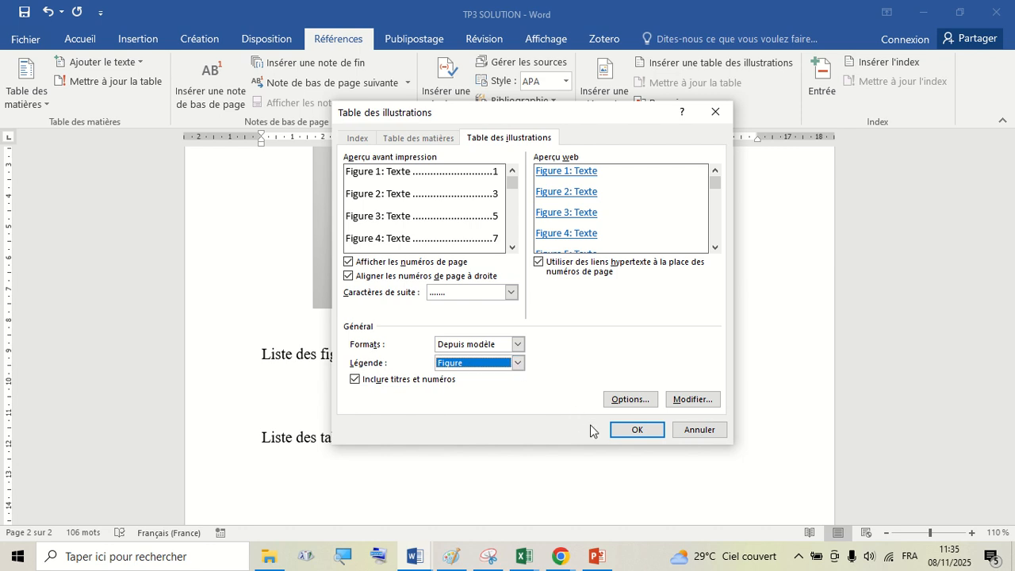
left_click(632, 432)
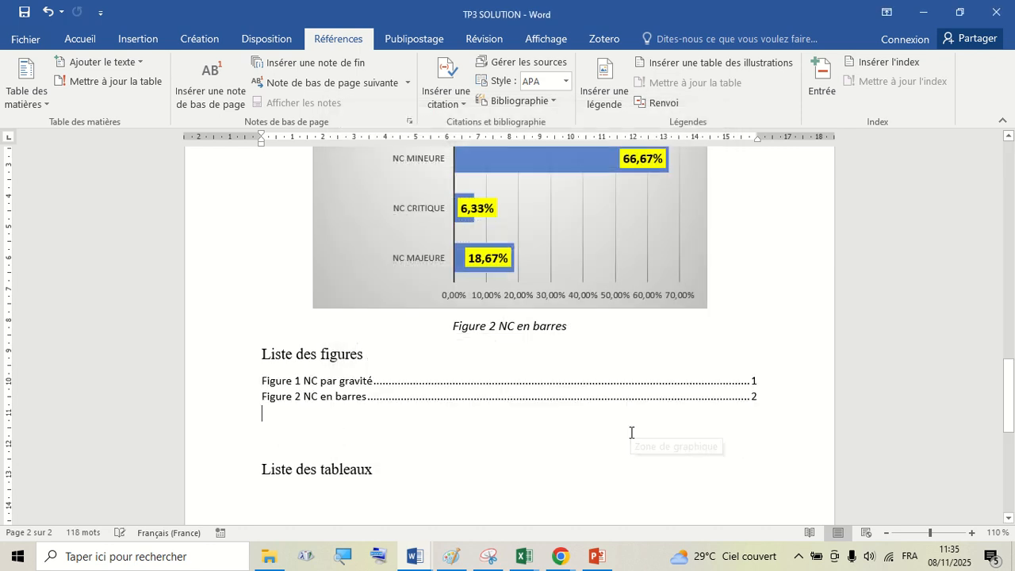
- Delete the extra empty line between the list of figures and the Liste des tableaux heading
scroll(630, 430, "down", 1)
left_click(284, 346)
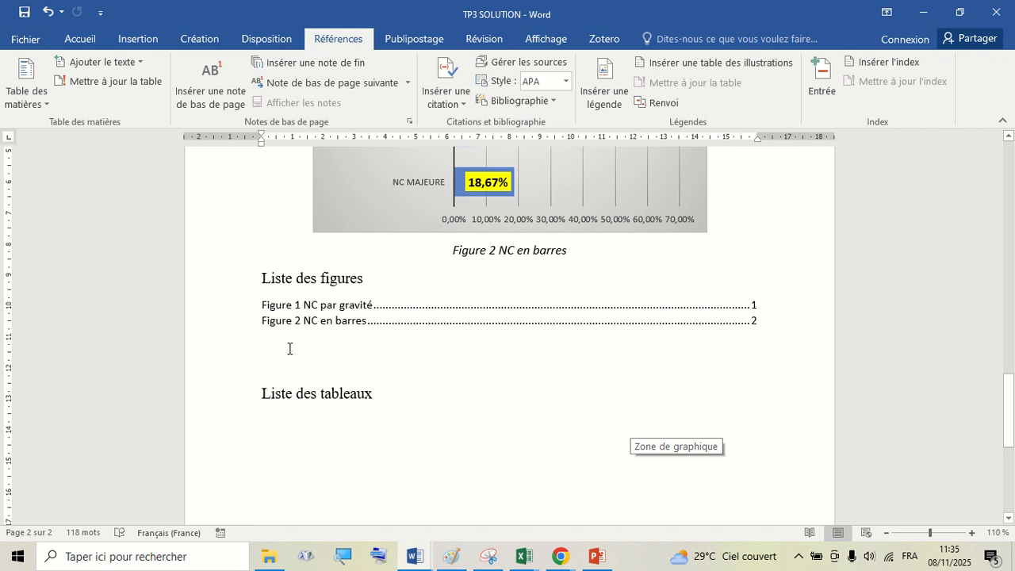
key("Delete")
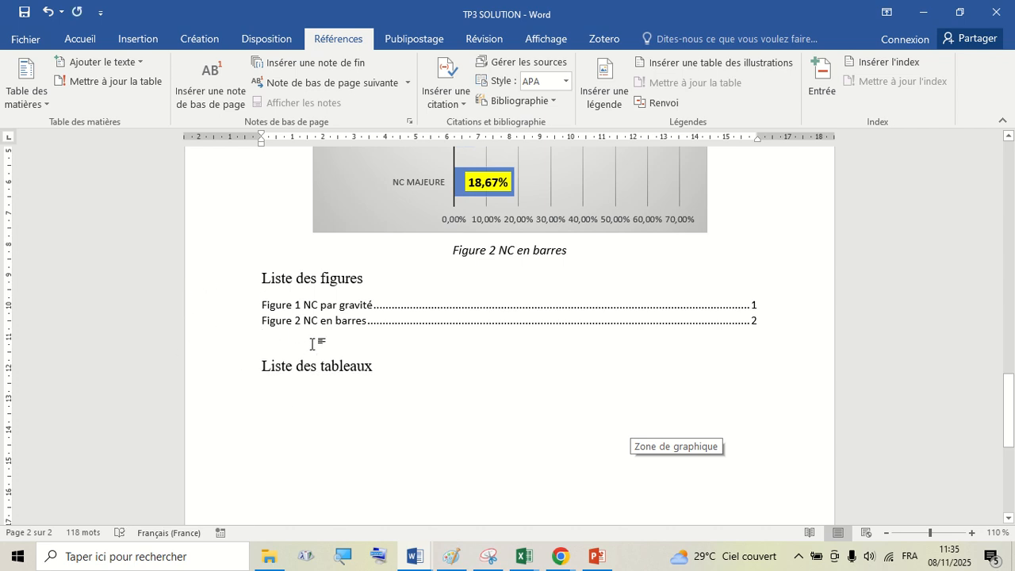
- Copy the Liste des figures heading's formatting onto the list entries with Format Painter, then undo it
left_click(237, 281)
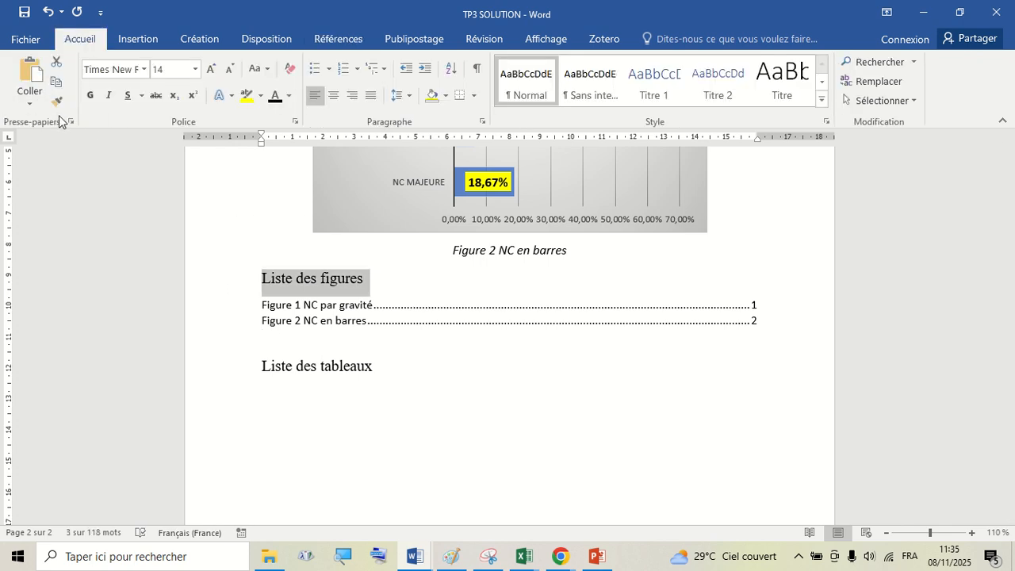
left_click(57, 101)
left_click_drag(228, 314, 229, 328)
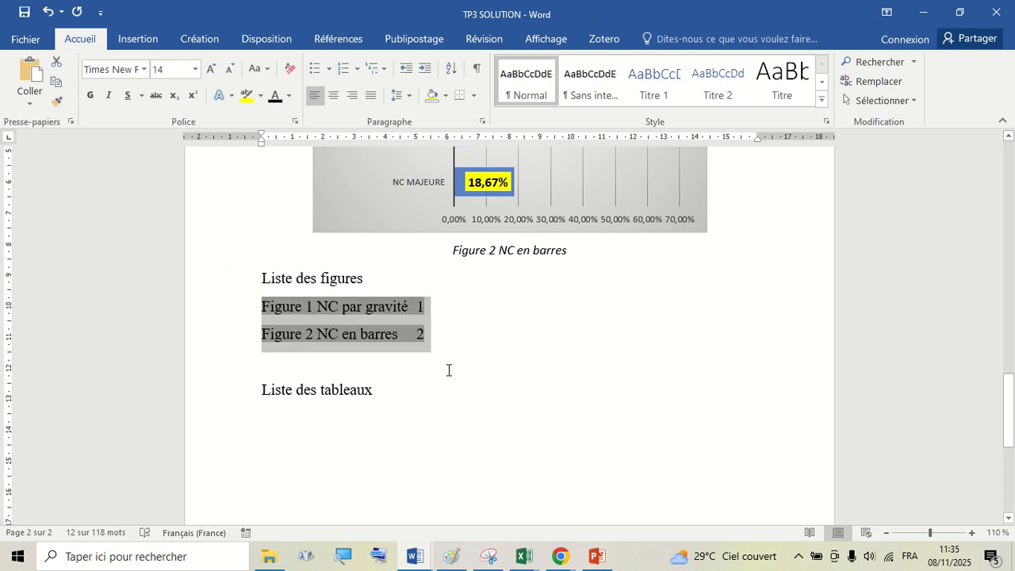
scroll(449, 367, "down", 2)
left_click(48, 14)
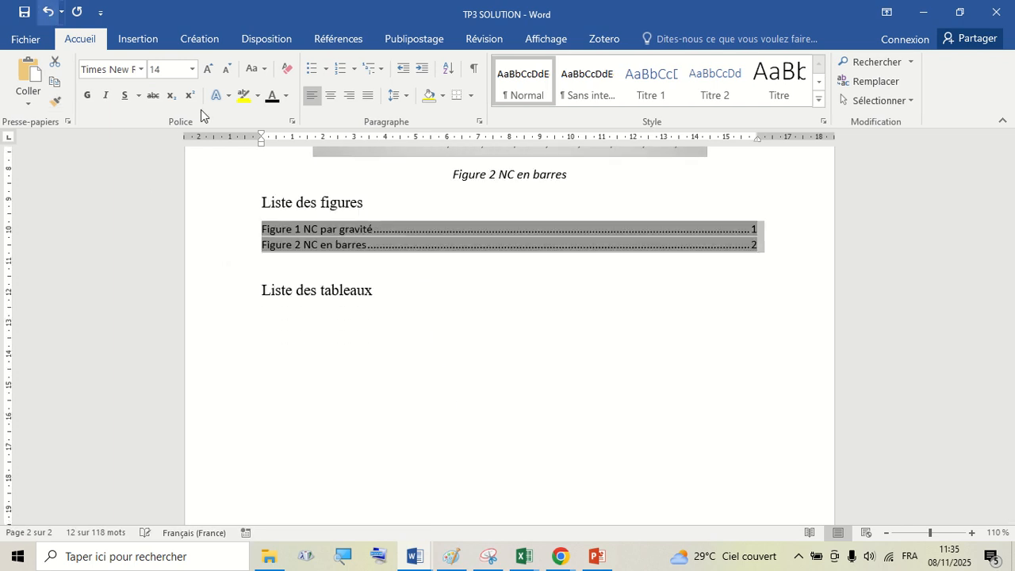
- Format the list of figures entries in Times New Roman at 12 pt
left_click(194, 73)
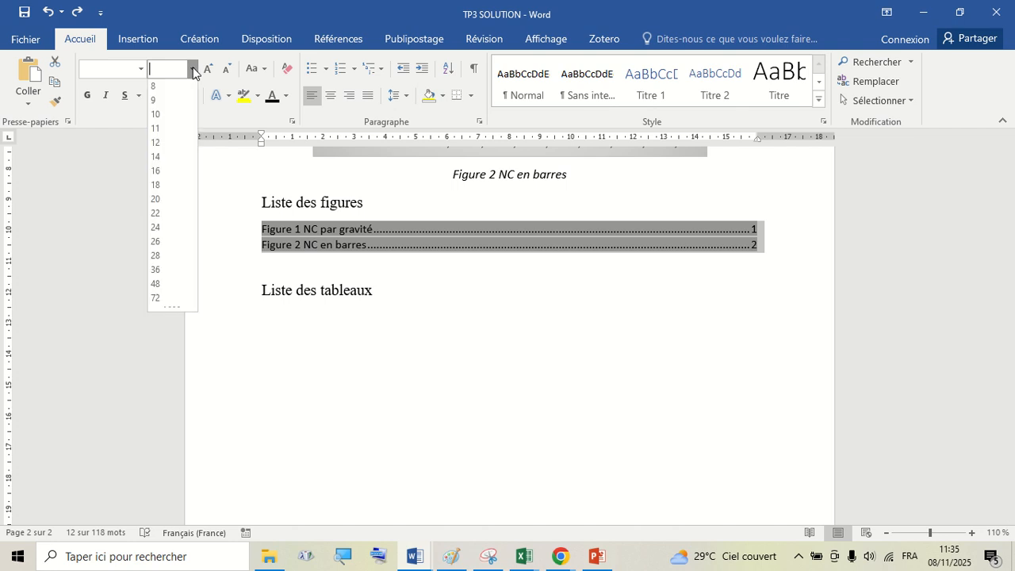
left_click(168, 144)
left_click(140, 69)
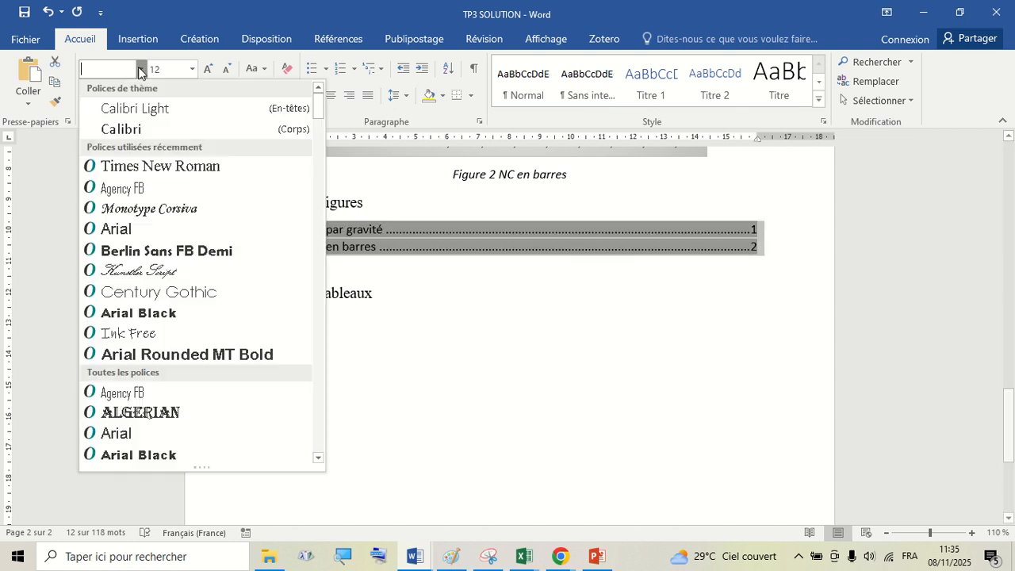
left_click(139, 166)
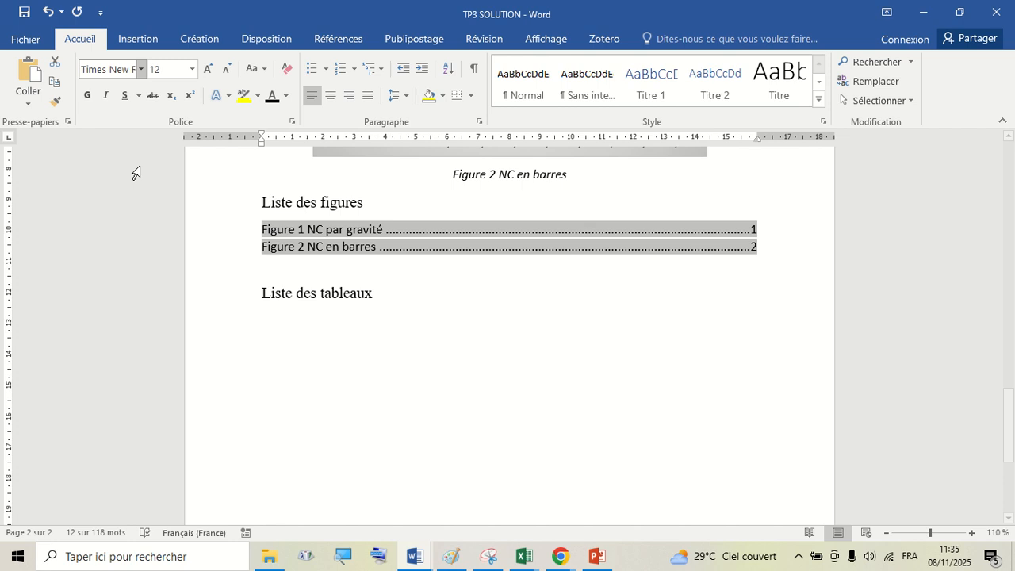
left_click(412, 337)
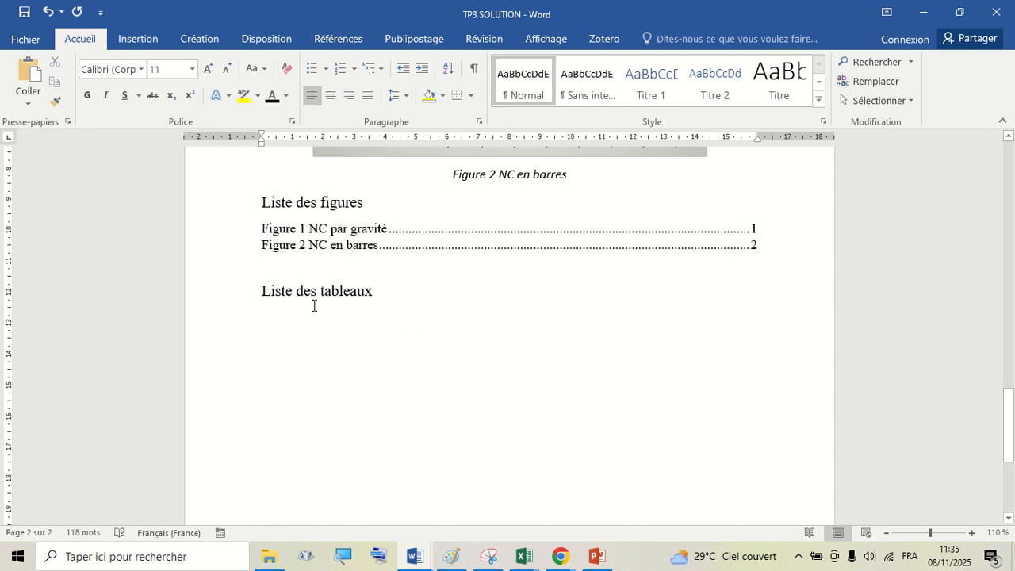
scroll(293, 314, "up", 12)
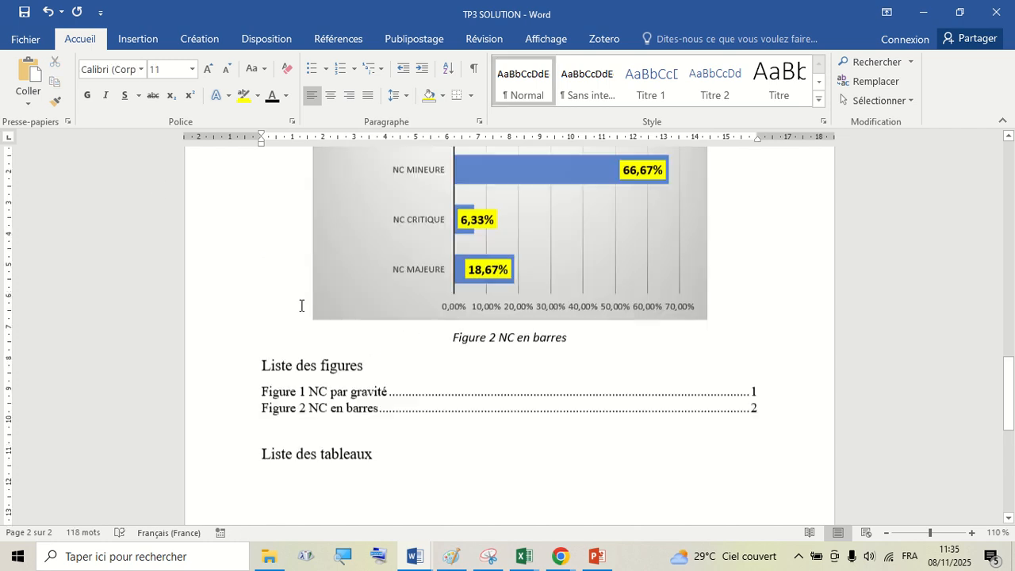
scroll(347, 268, "up", 6)
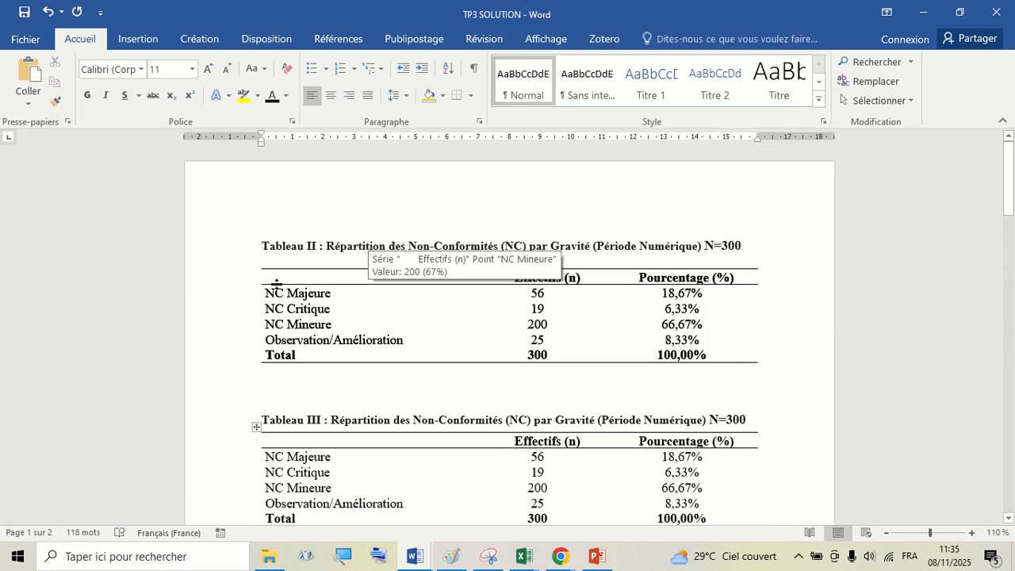
left_click(275, 283)
left_click(256, 264)
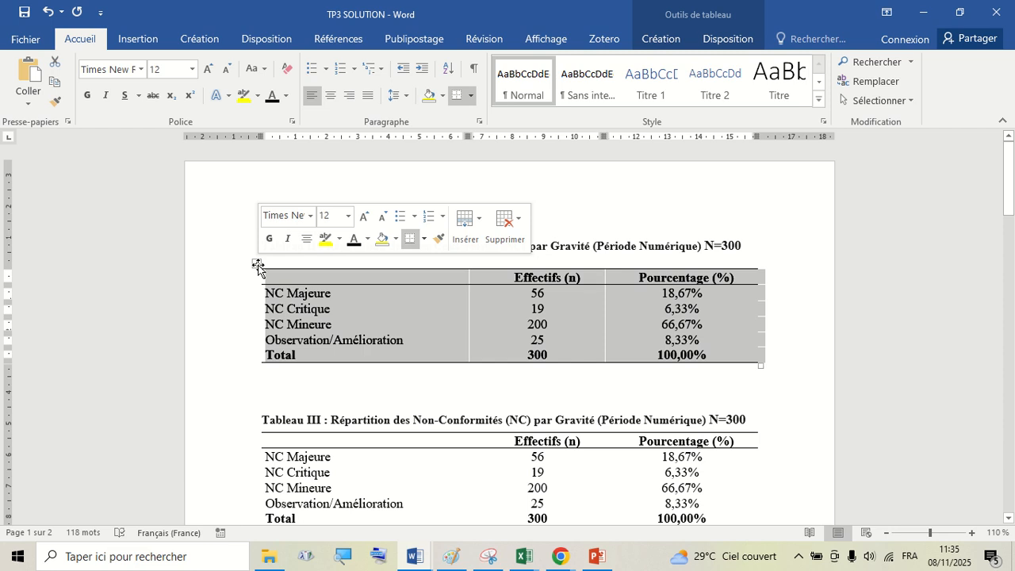
right_click(320, 277)
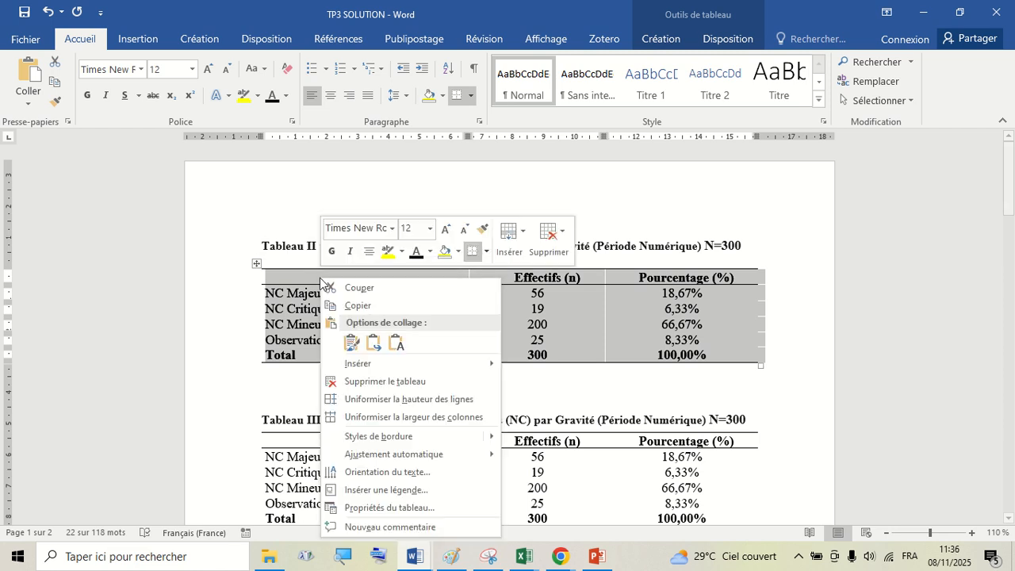
left_click(401, 491)
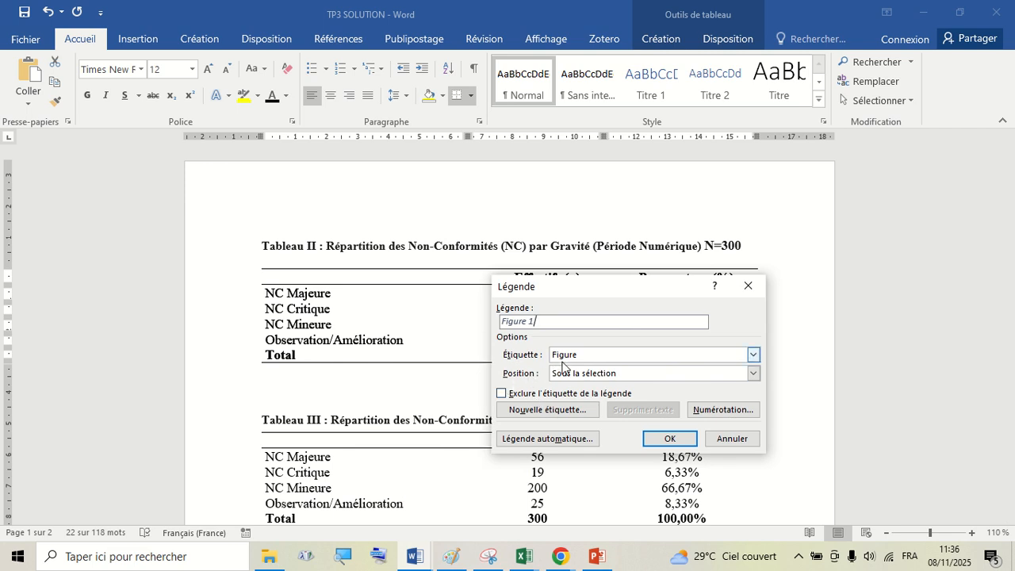
left_click(751, 355)
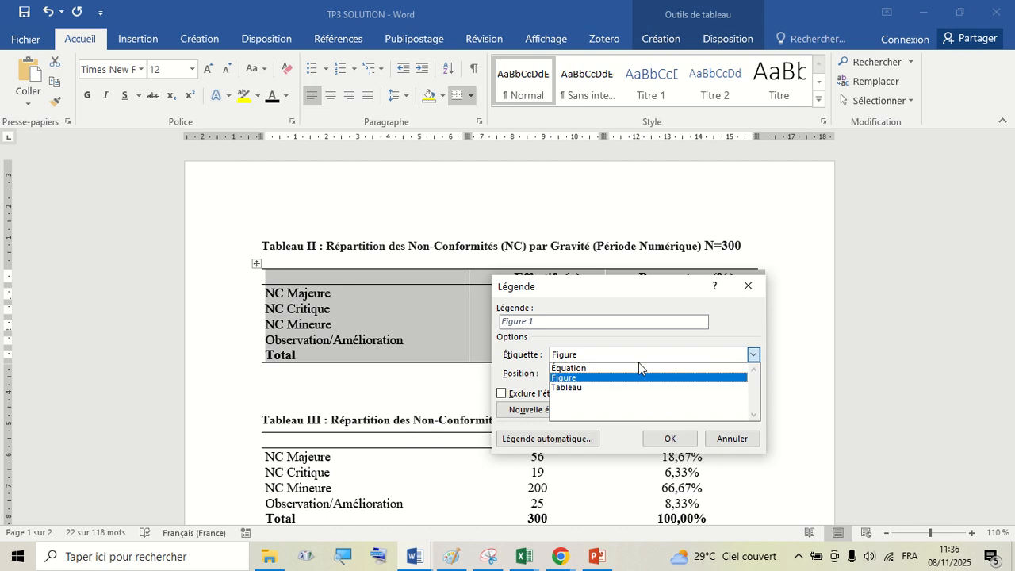
left_click(561, 388)
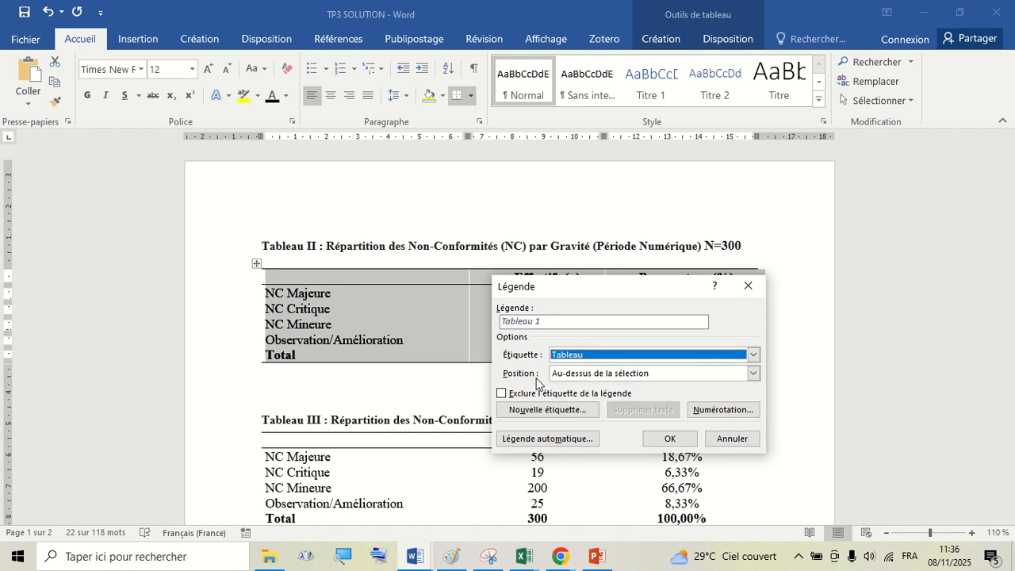
left_click(545, 320)
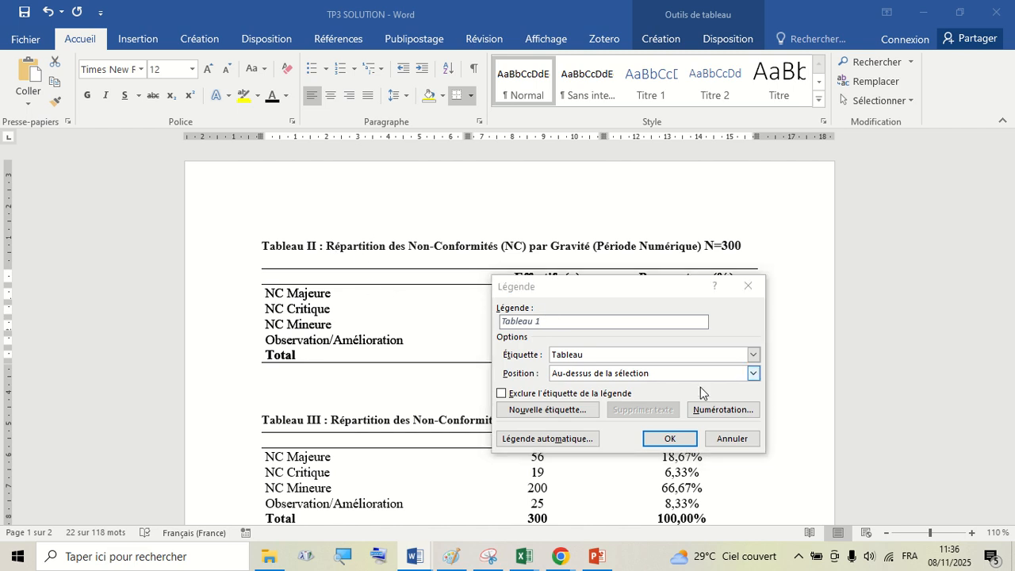
left_click(721, 438)
- Remove the Tableau II title line above the first table
left_click(432, 248)
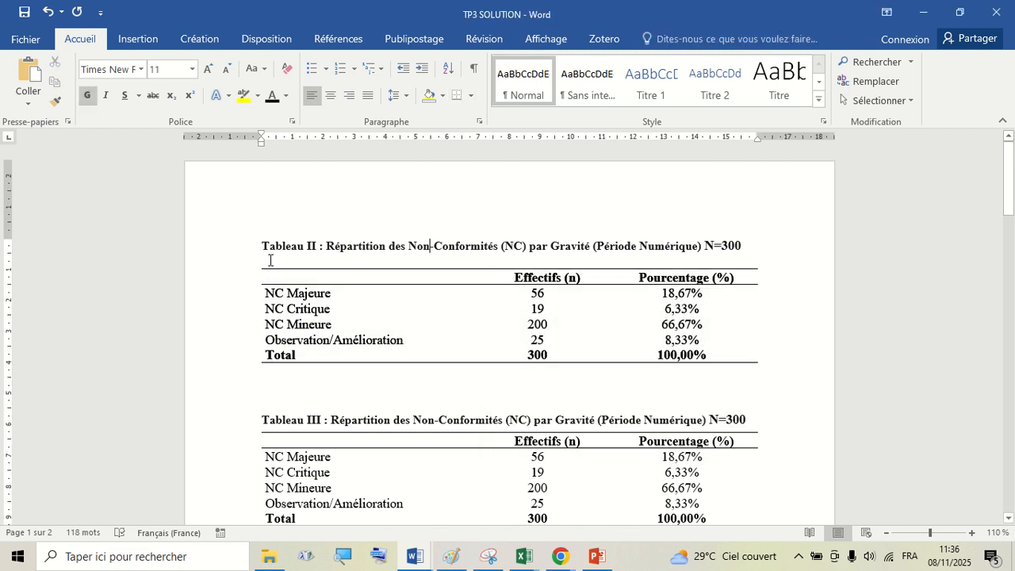
triple_click(271, 247)
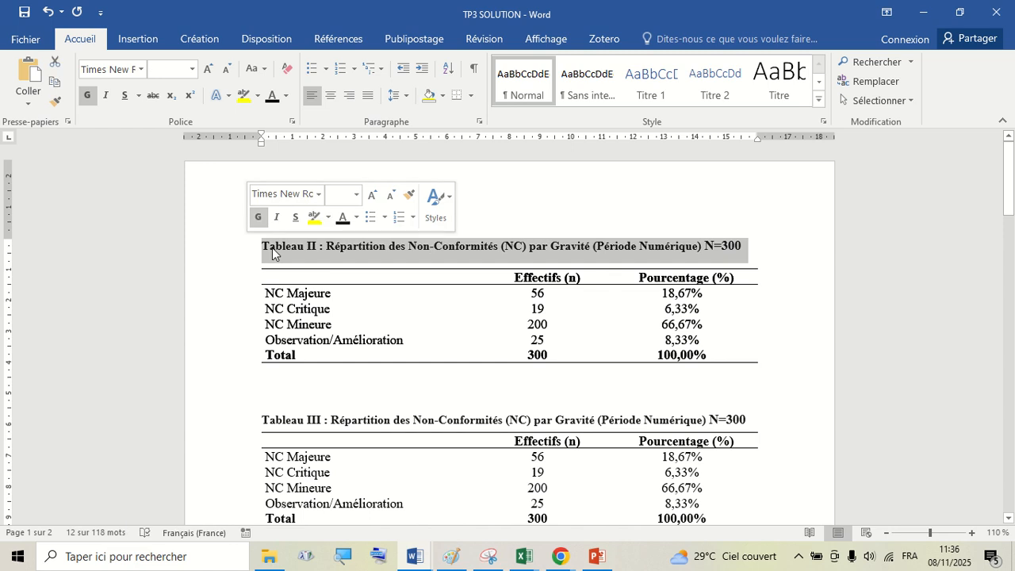
key("Delete")
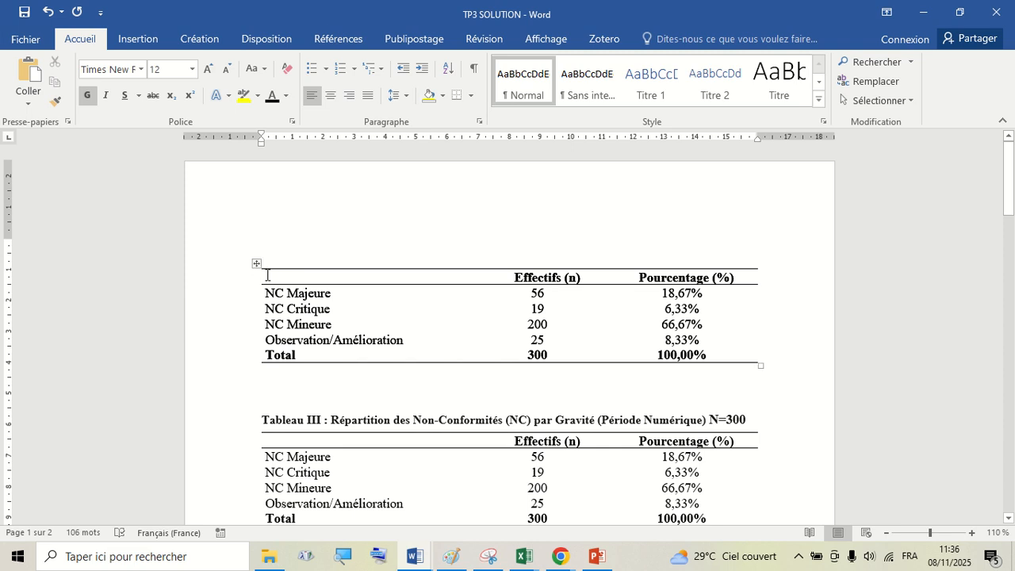
- Insert a Tableau caption above the first table reading "Répartition des Non-Conformités (NC) par Gravité (Période Numérique) N=300"
left_click(255, 264)
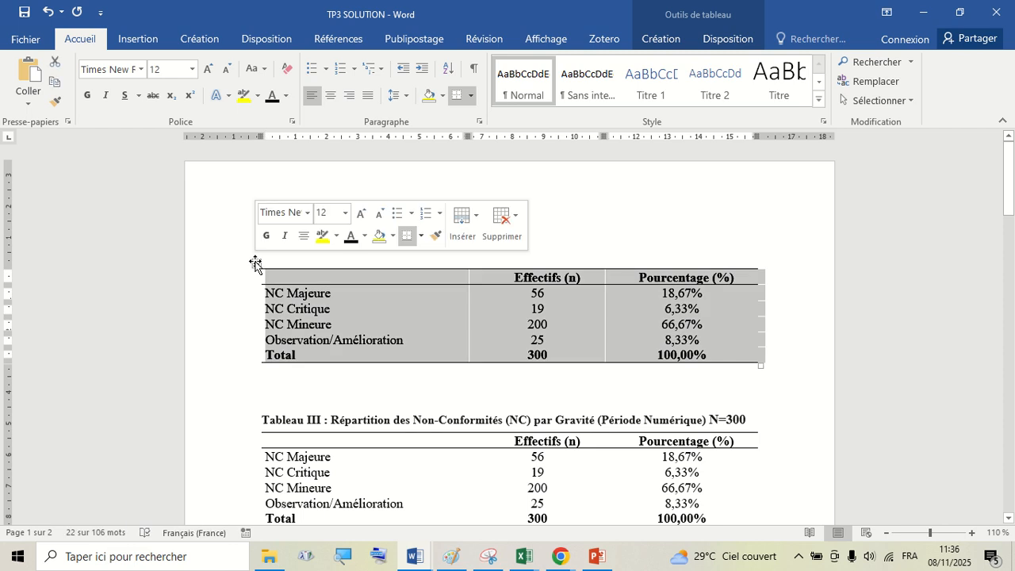
right_click(255, 264)
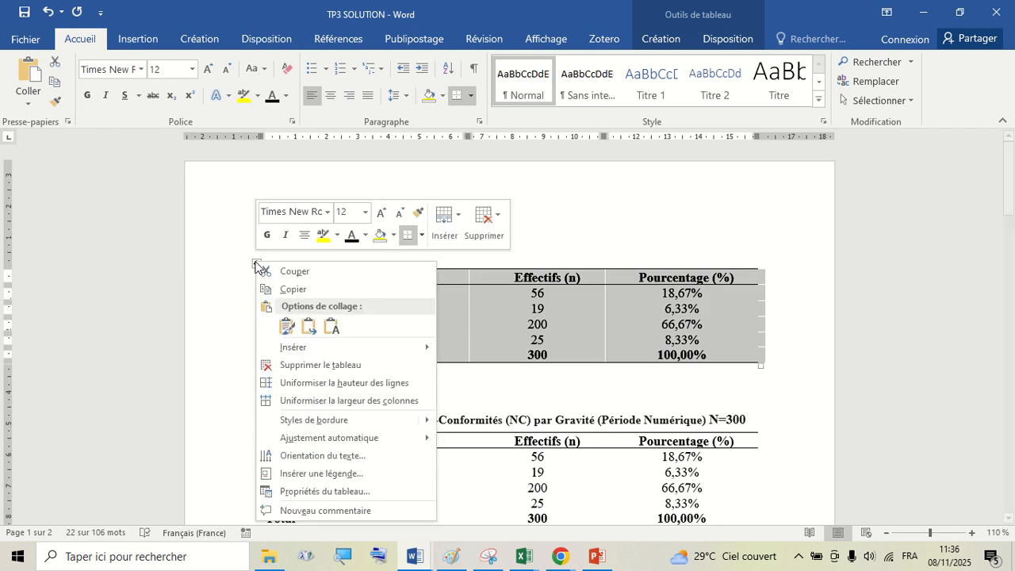
left_click(354, 474)
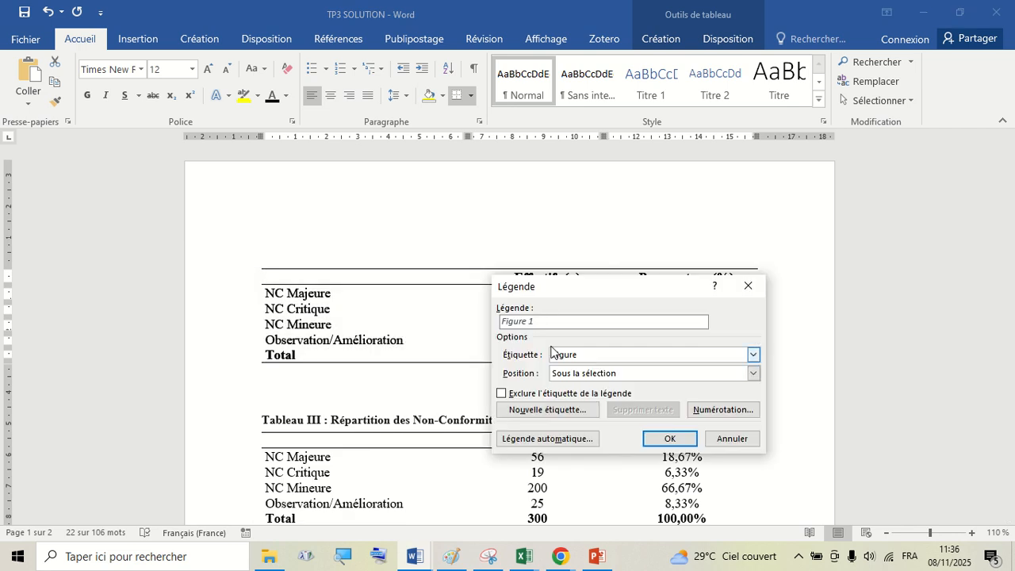
left_click(753, 355)
left_click(582, 392)
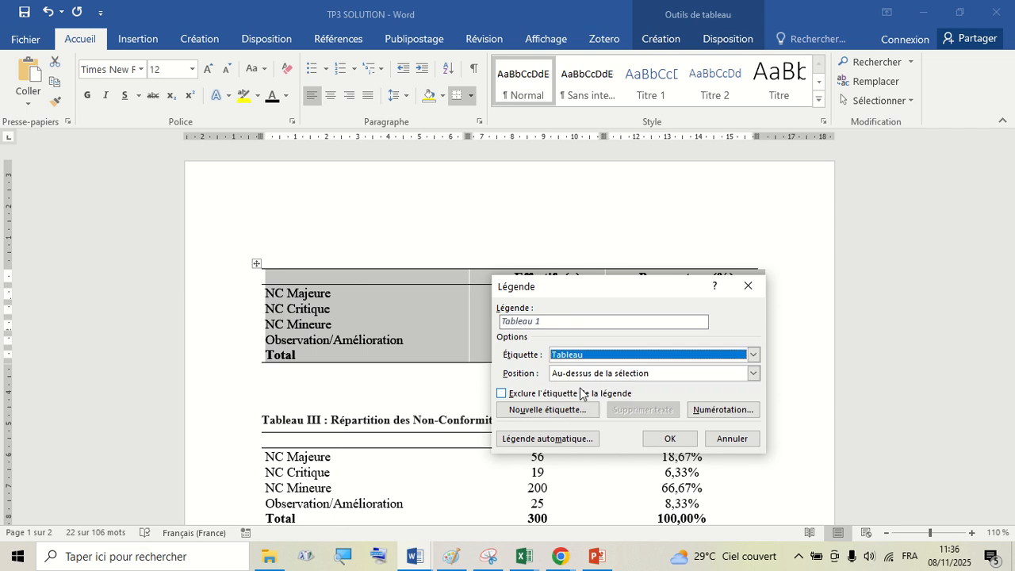
left_click(553, 319)
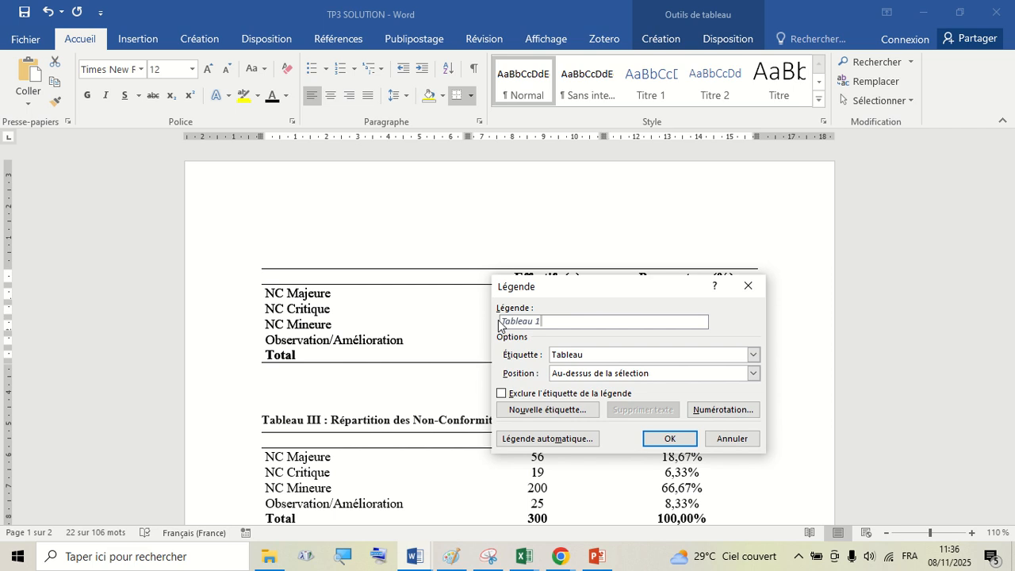
key("ctrl+v")
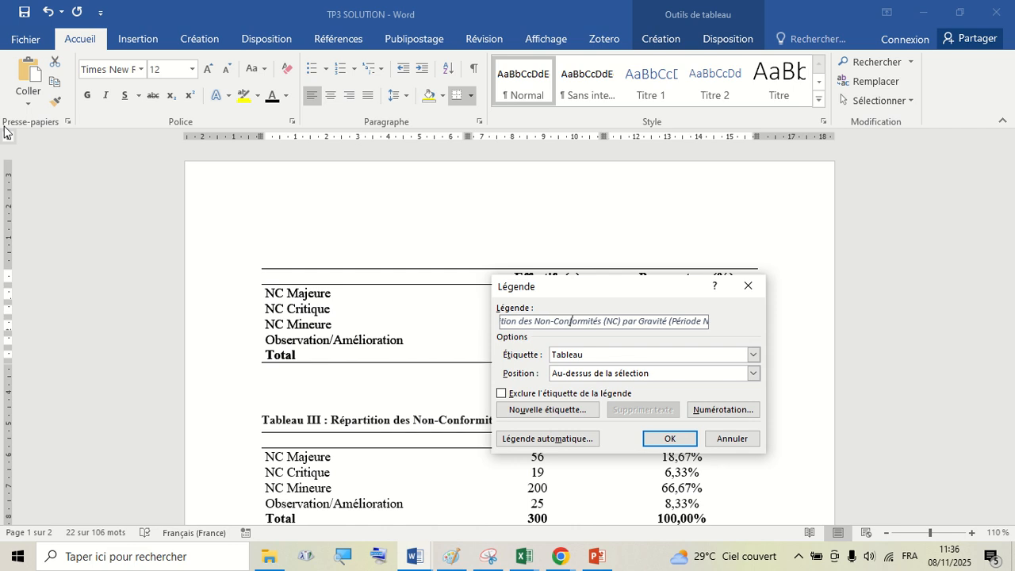
key("Left")
key("Left")
key("Left")
key("Left")
key("Left")
key("Left")
key("Left")
key("Left")
key("Left")
key("Left")
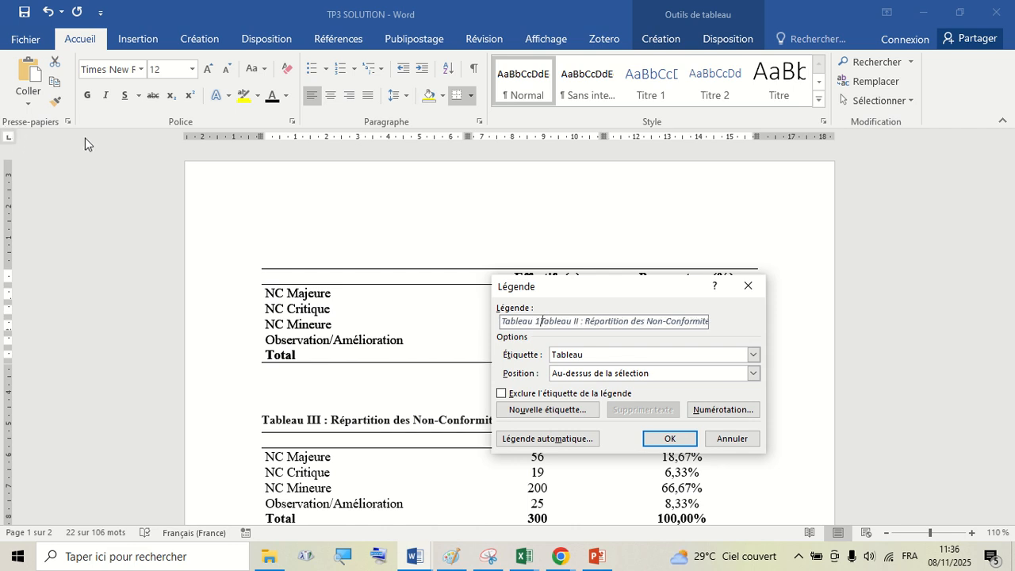
key("BackSpace")
key("BackSpace")
key("BackSpace")
key("BackSpace")
key("BackSpace")
key("BackSpace")
key("BackSpace")
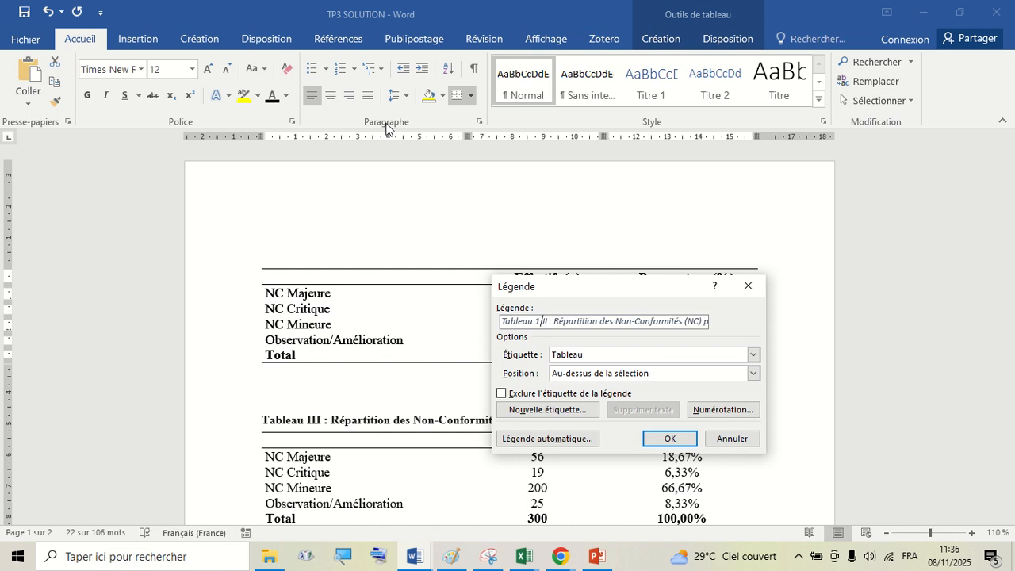
key("BackSpace")
key("Delete")
key("Delete")
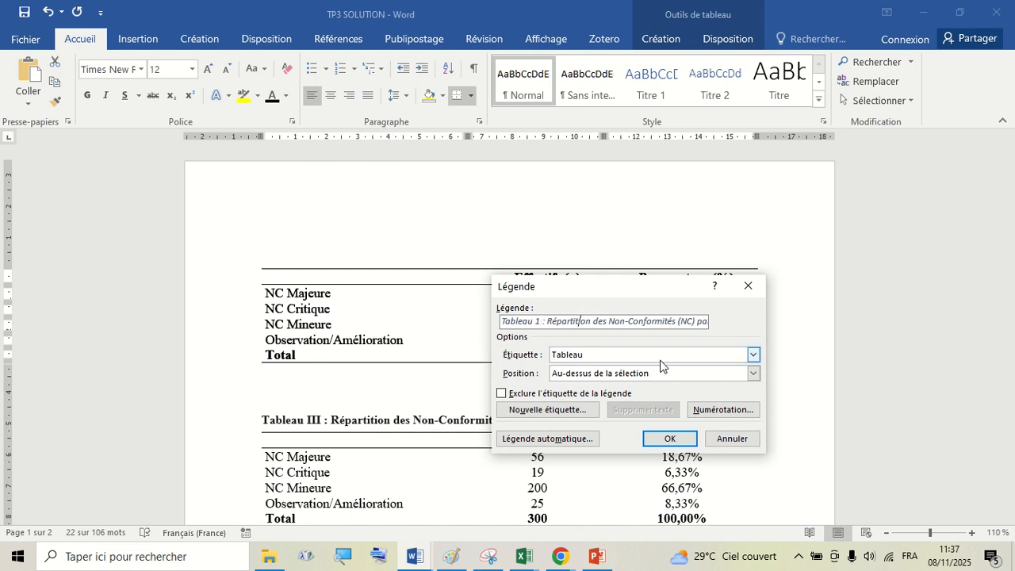
left_click(670, 437)
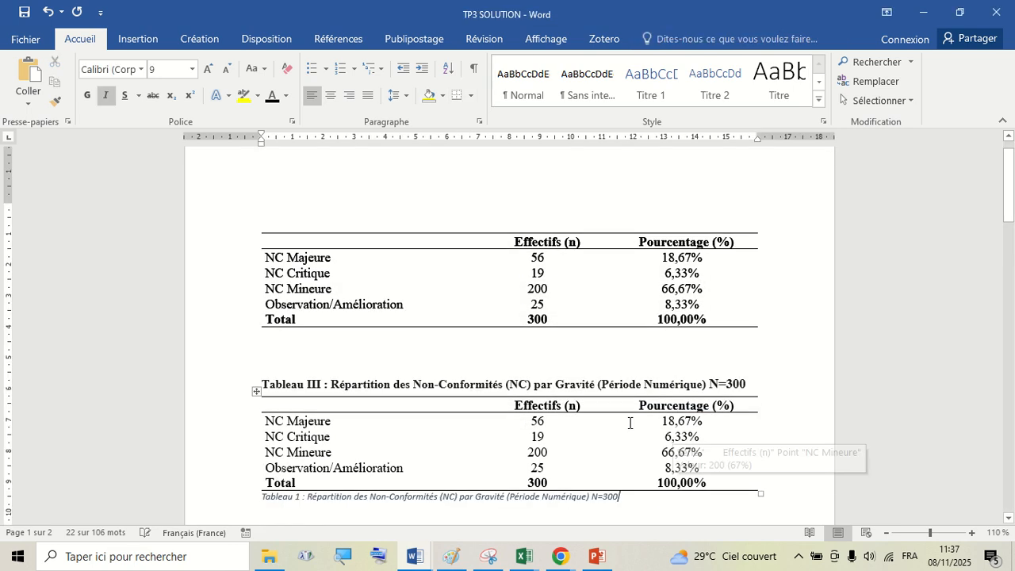
- Scroll through the document to find where the new table caption was placed
scroll(481, 248, "up", 1)
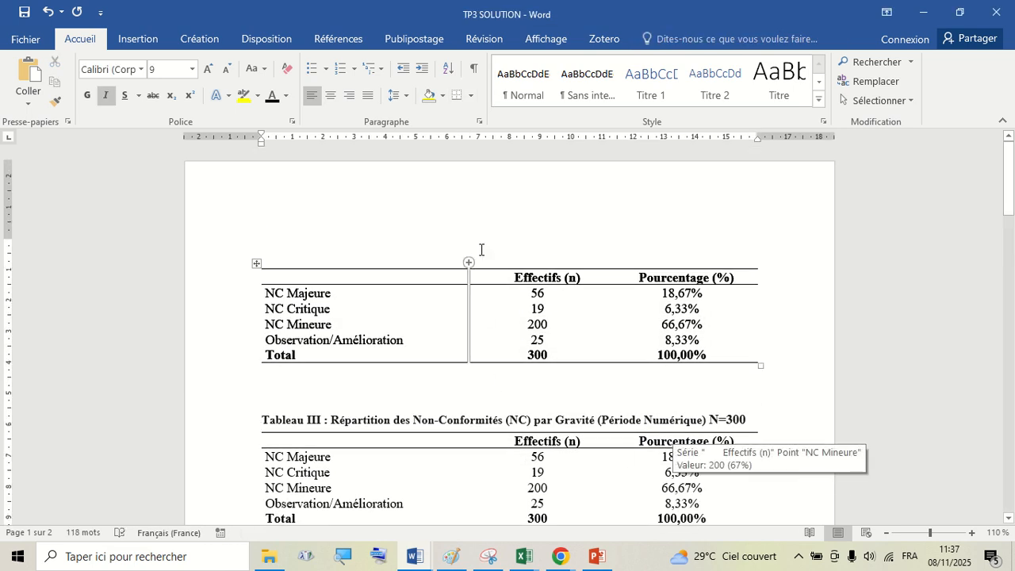
left_click(305, 252)
scroll(302, 250, "down", 15)
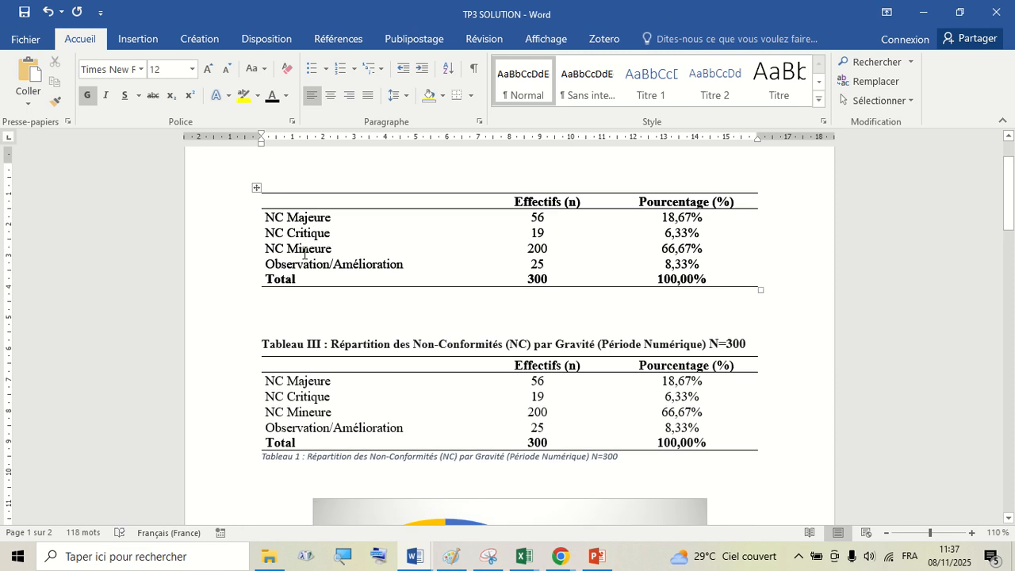
scroll(305, 245, "down", 10)
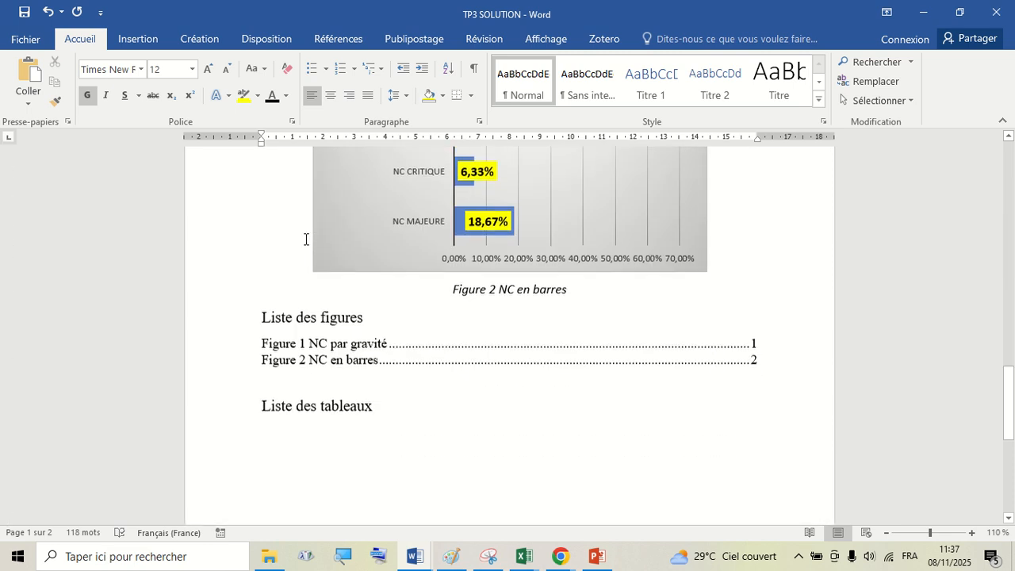
scroll(306, 240, "up", 3)
scroll(307, 234, "down", 4)
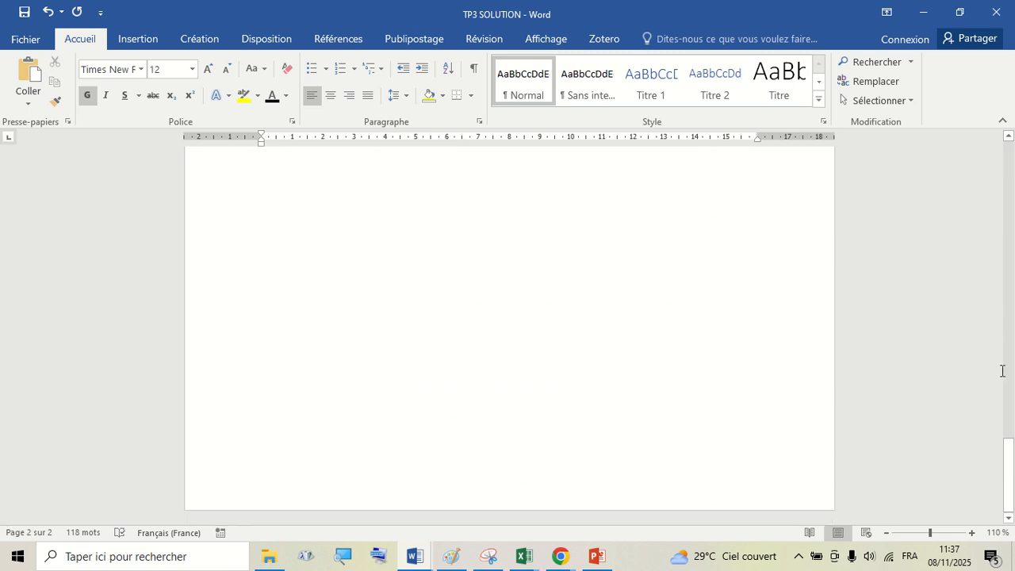
left_click_drag(1004, 412, 1010, 140)
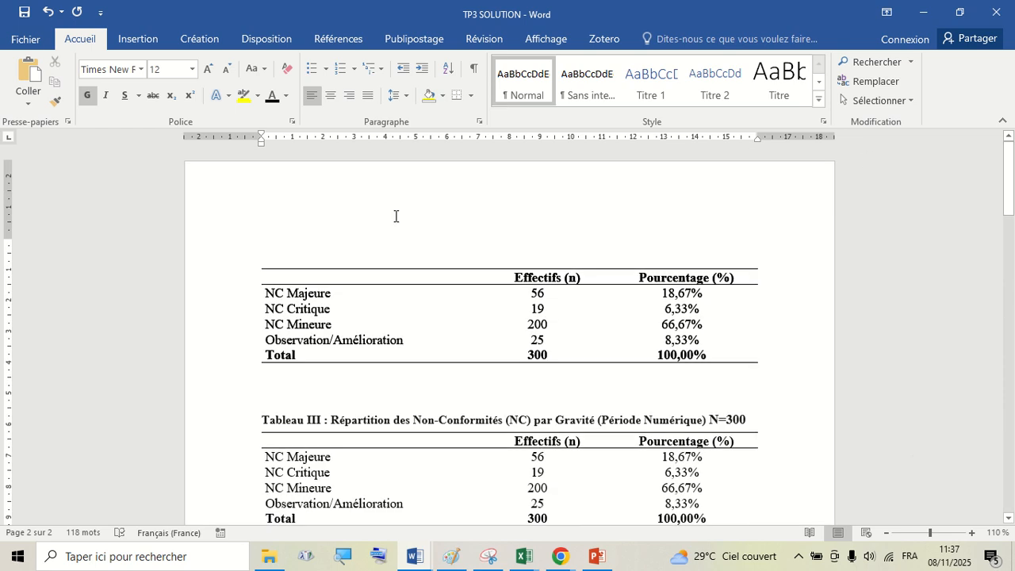
left_click(255, 263)
right_click(254, 263)
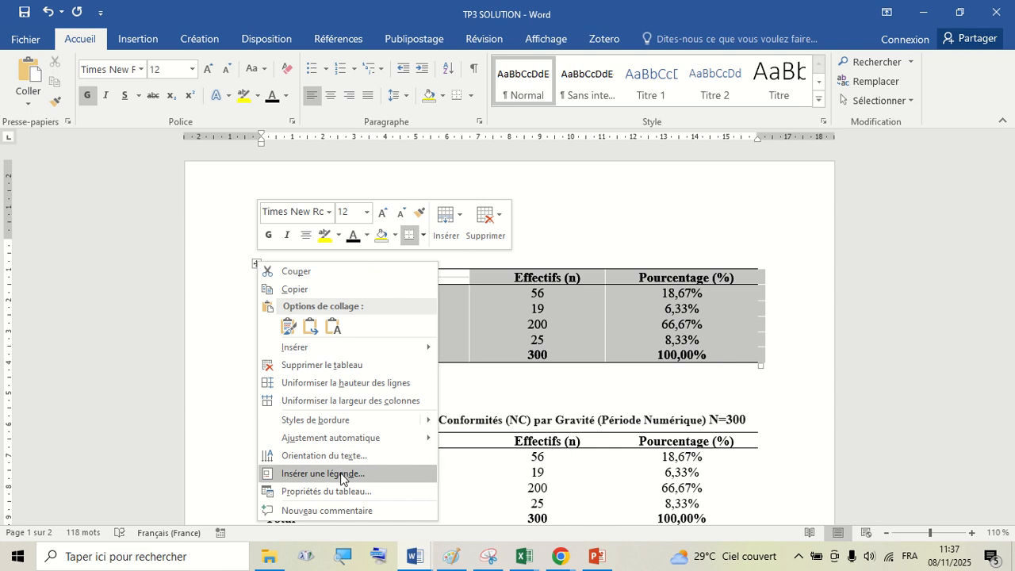
key("Escape")
- Select and inspect the Tableau 1 caption below the Tableau III table
scroll(547, 365, "down", 1)
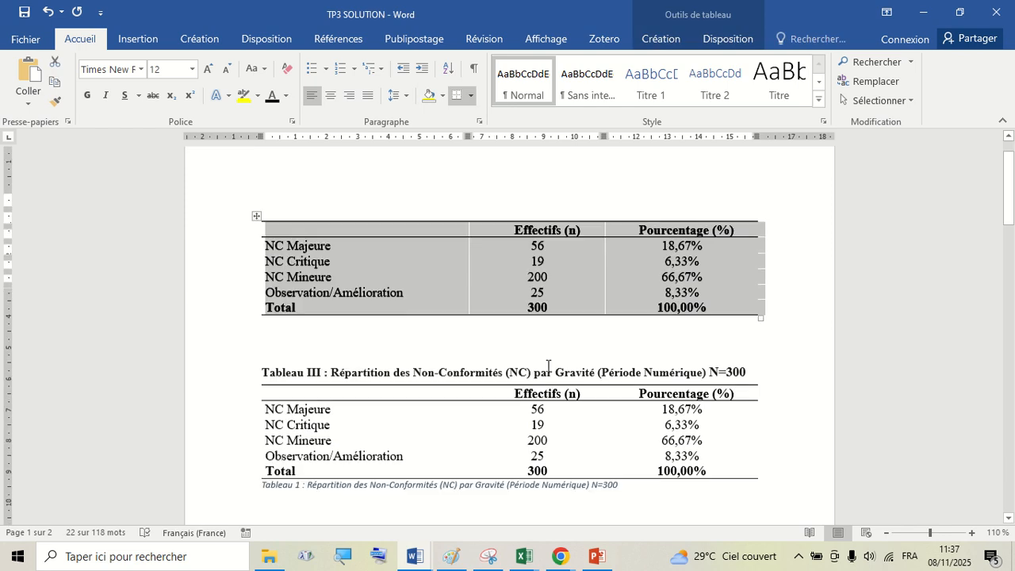
scroll(546, 366, "down", 2)
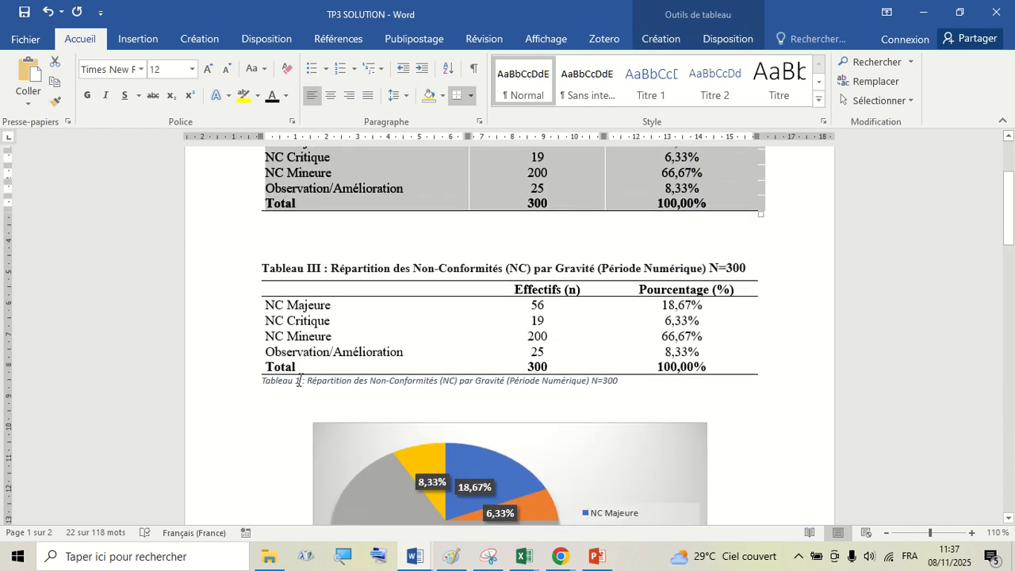
left_click(299, 381)
left_click(226, 387)
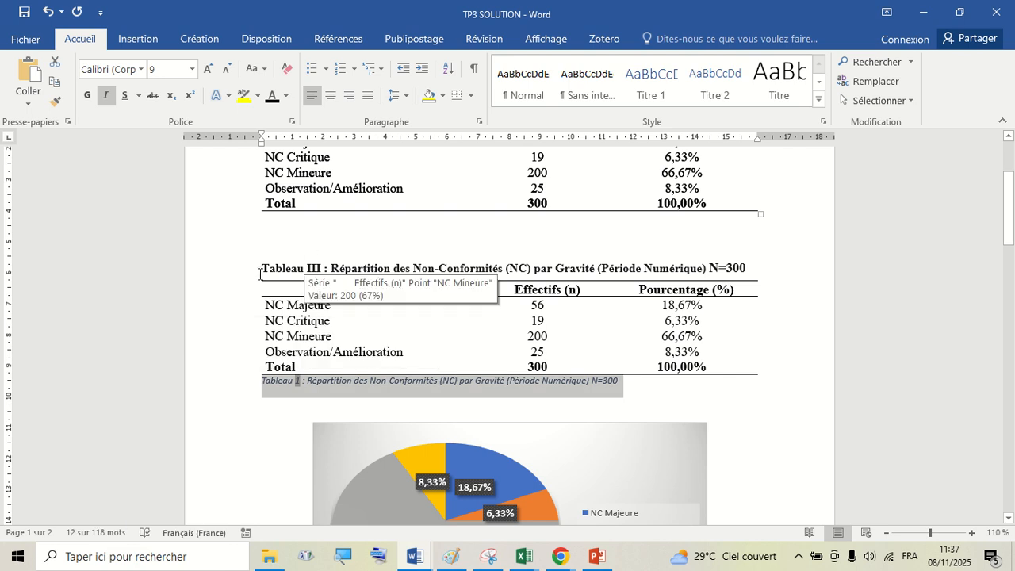
left_click(319, 251)
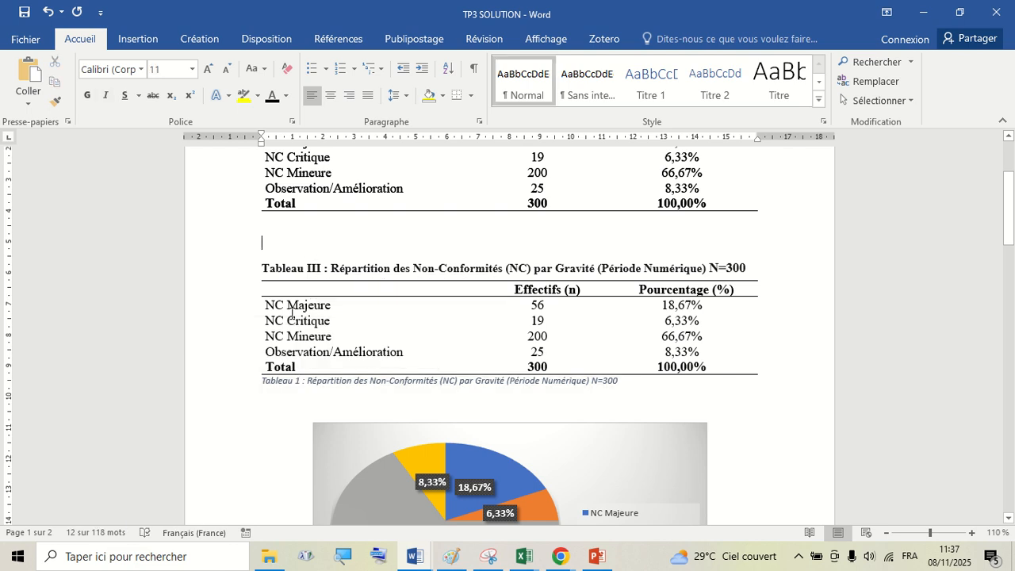
- Cut the Tableau 1 caption from below the Tableau III table and paste it above the first table
left_click(224, 383)
key("ctrl+c")
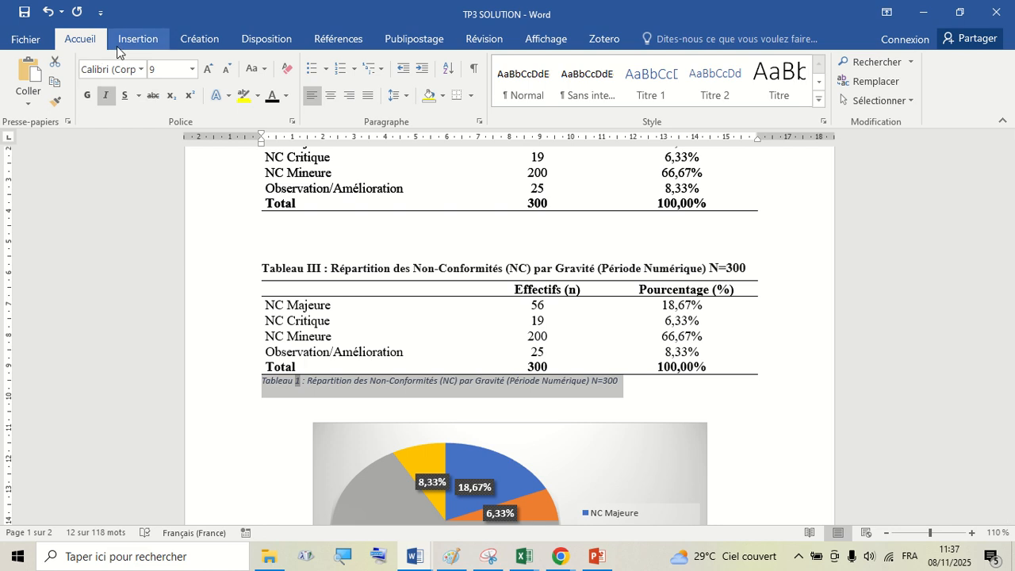
left_click(54, 61)
scroll(369, 219, "up", 3)
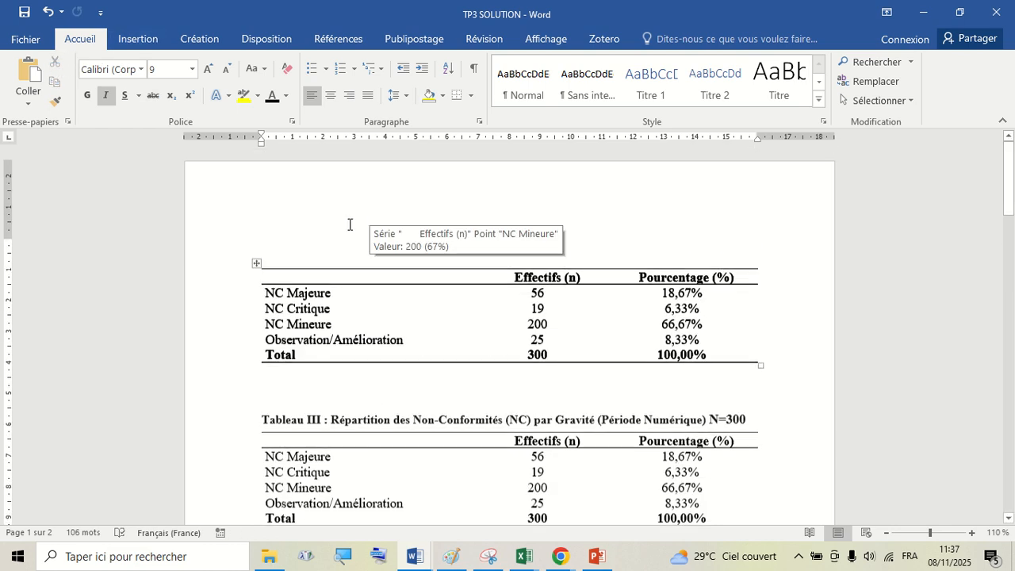
left_click(335, 234)
left_click(28, 73)
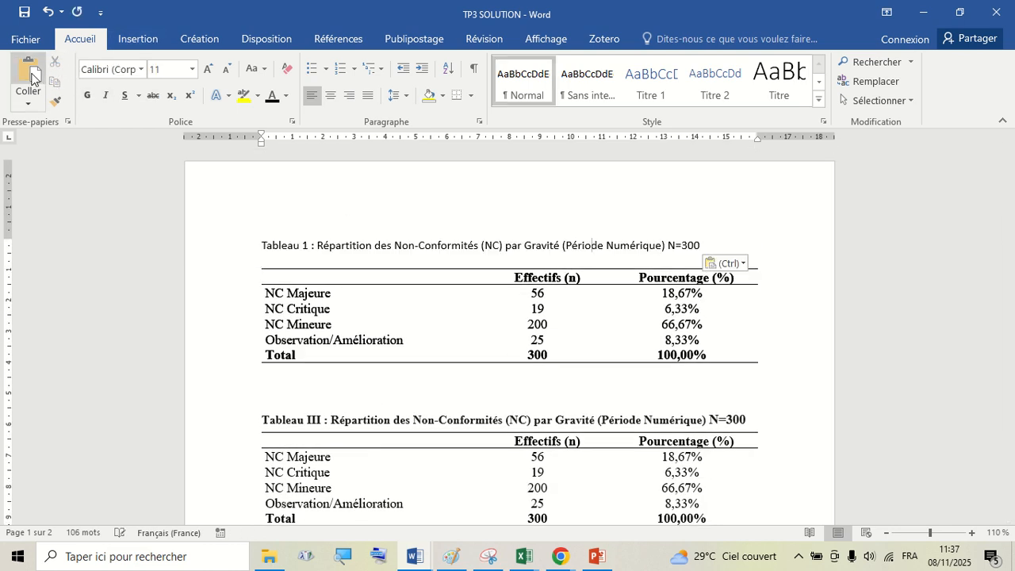
- Delete the pasted caption line above the first table
left_click(325, 255)
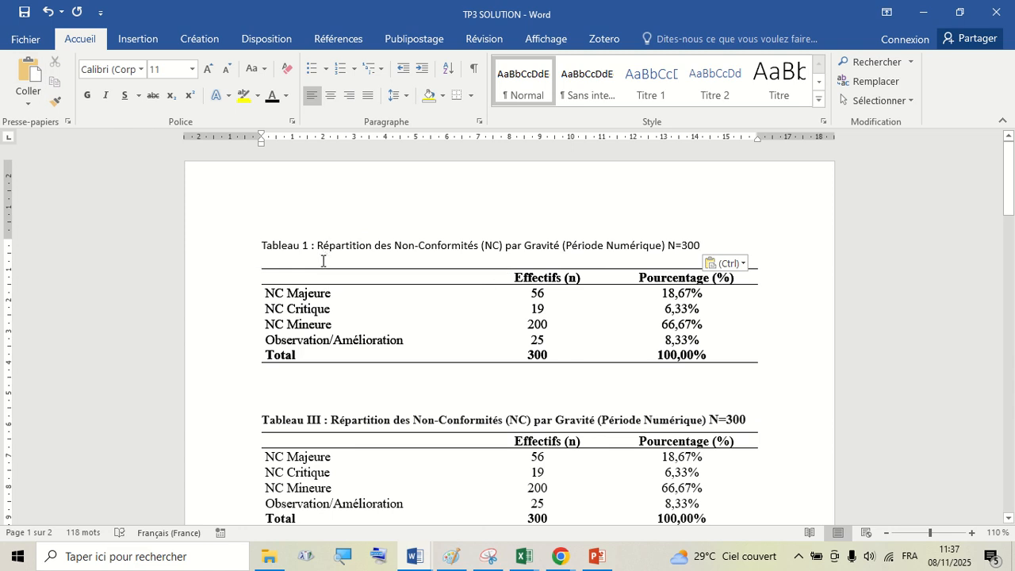
left_click(245, 254)
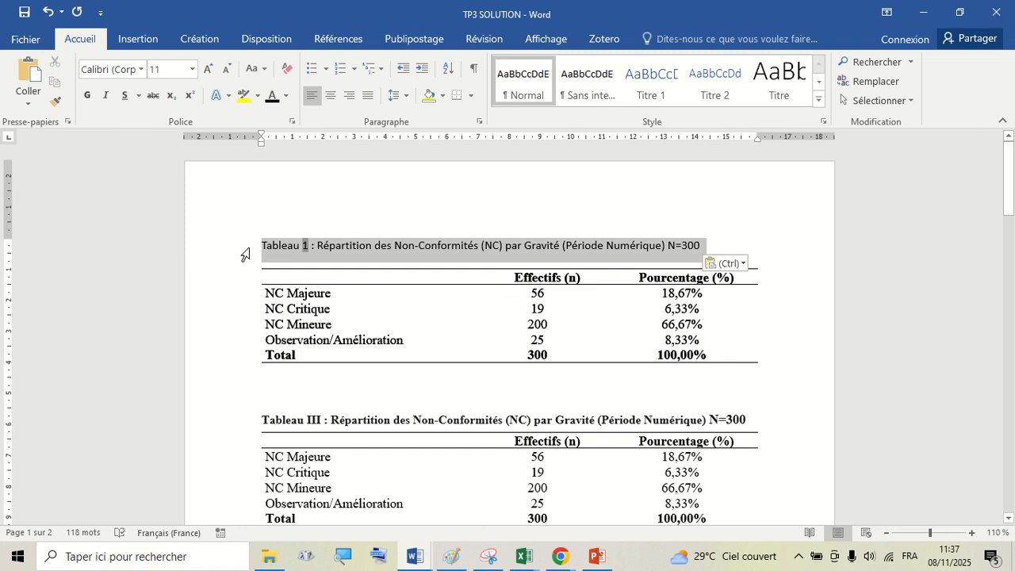
key("Delete")
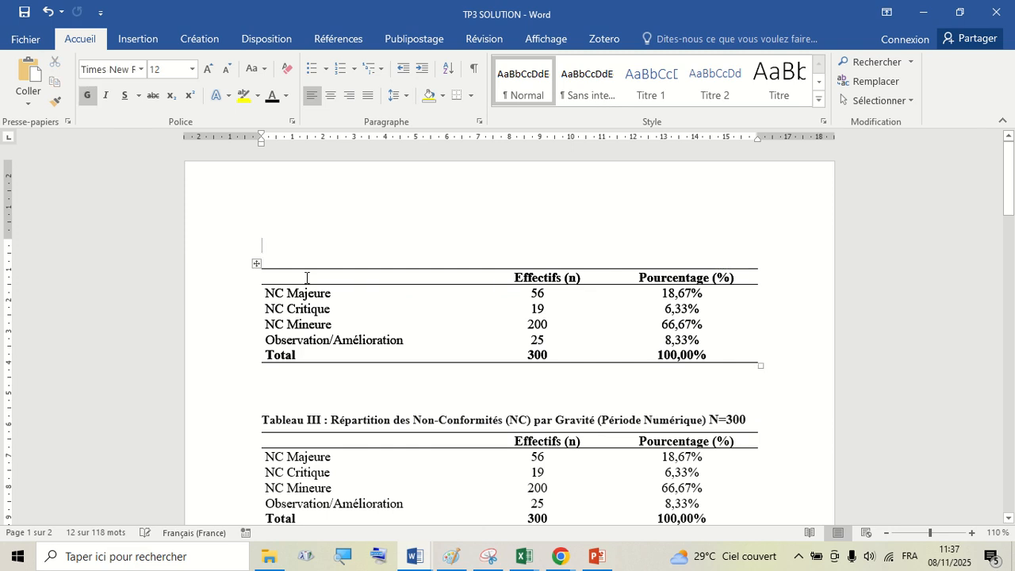
- Insert a Tableau caption above the second table, pasting the copied text "Tableau 1 : Répartition des Non-Conformités (NC) par Gravité (Période Numérique) N=300"
left_click(303, 276)
left_click(289, 248)
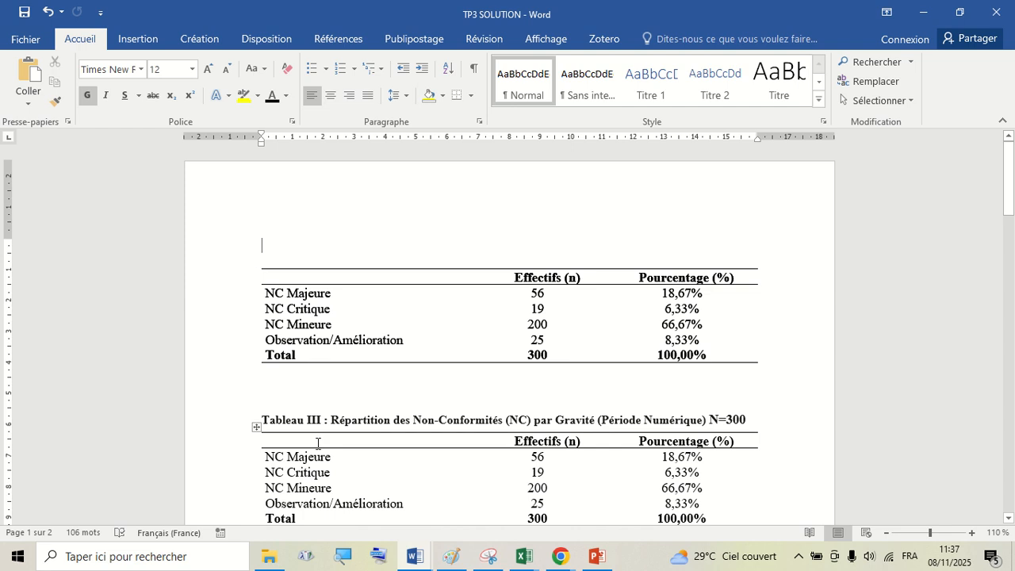
left_click(317, 443)
left_click(257, 426)
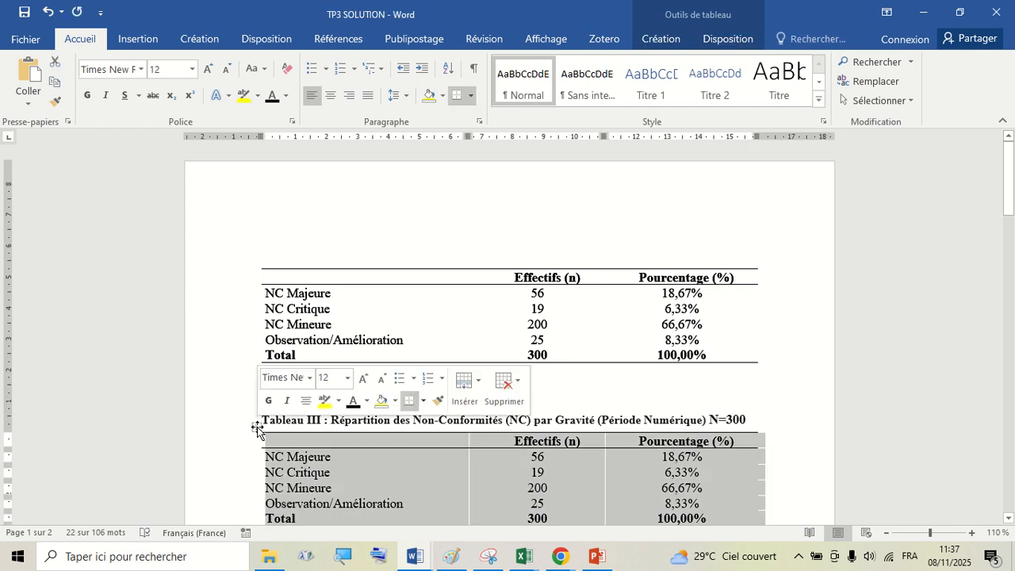
right_click(257, 427)
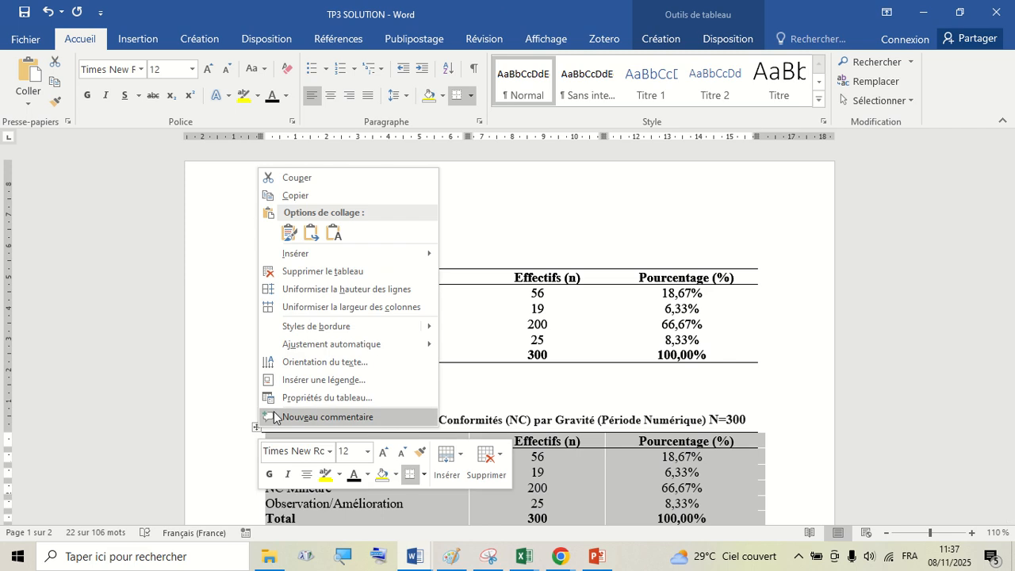
left_click(341, 379)
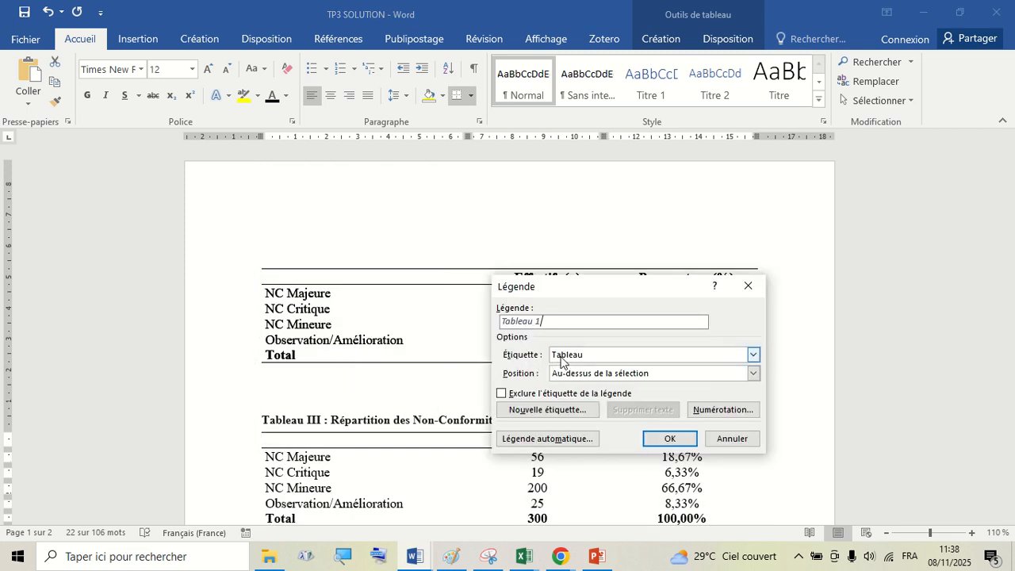
left_click(576, 357)
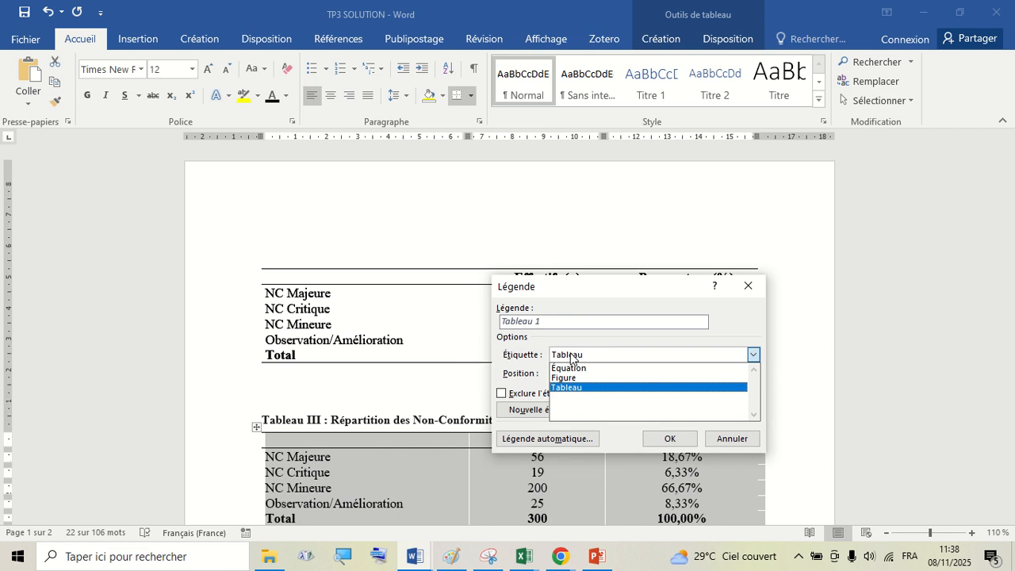
left_click(568, 387)
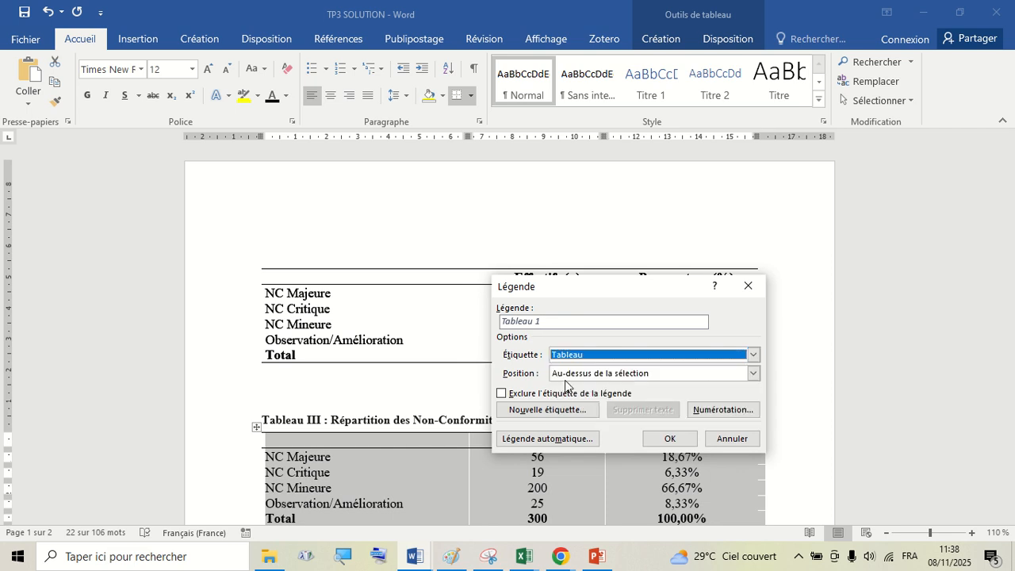
left_click(556, 322)
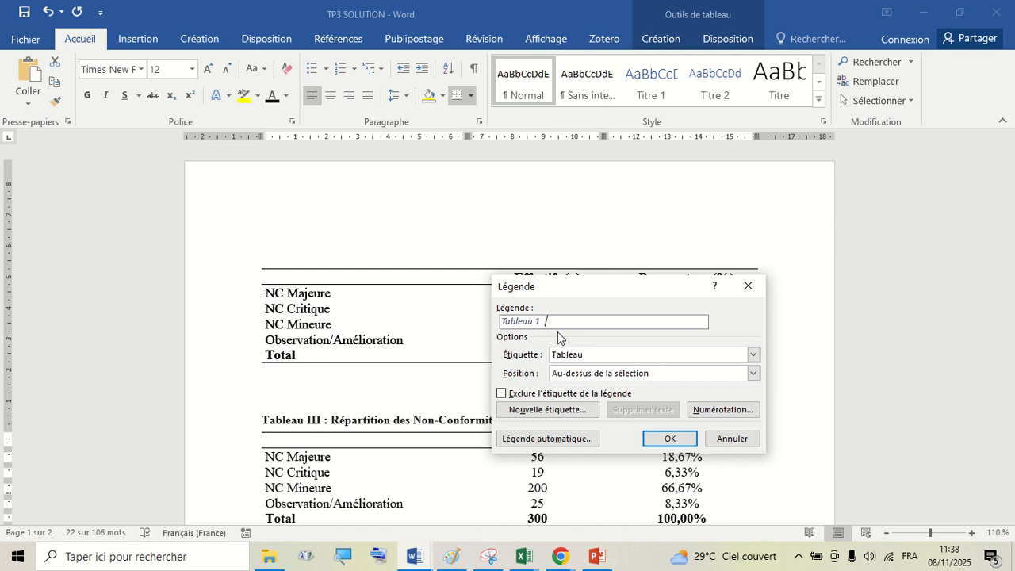
key("ctrl+v")
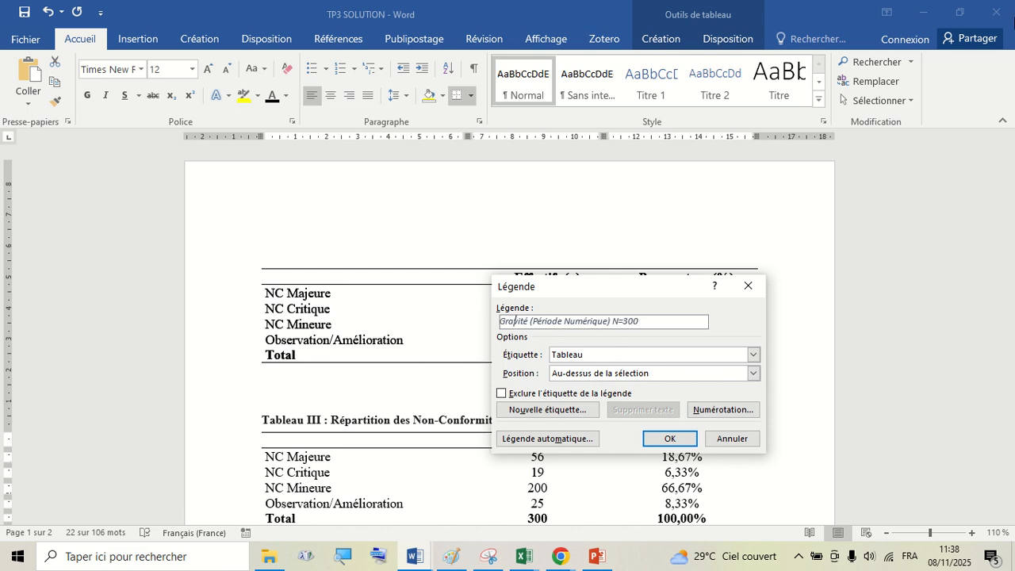
key("Left")
key("Left")
key("Left")
key("Left")
key("Left")
key("Left")
key("Left")
key("Left")
key("Left")
key("Left")
key("Left")
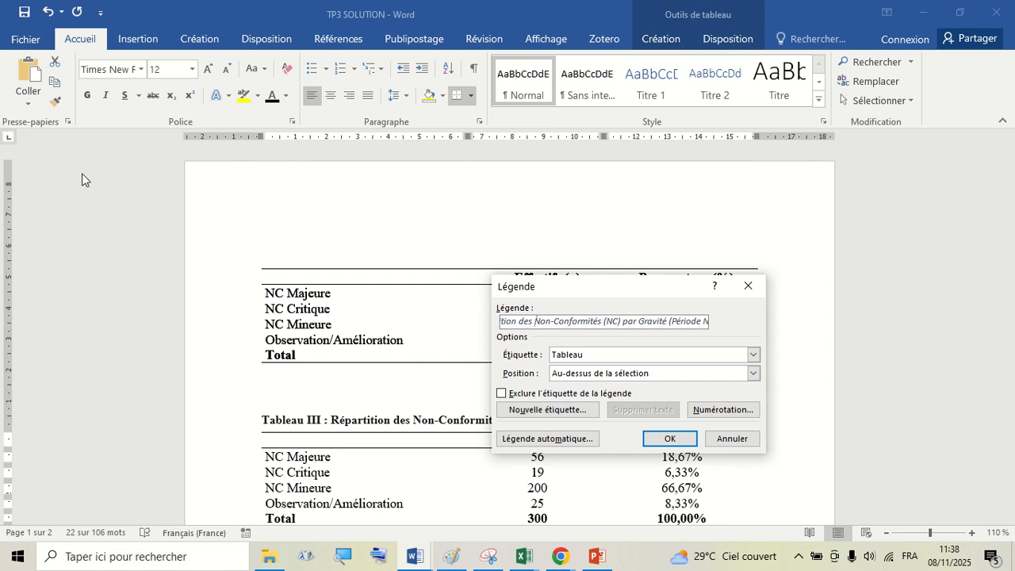
left_click(665, 441)
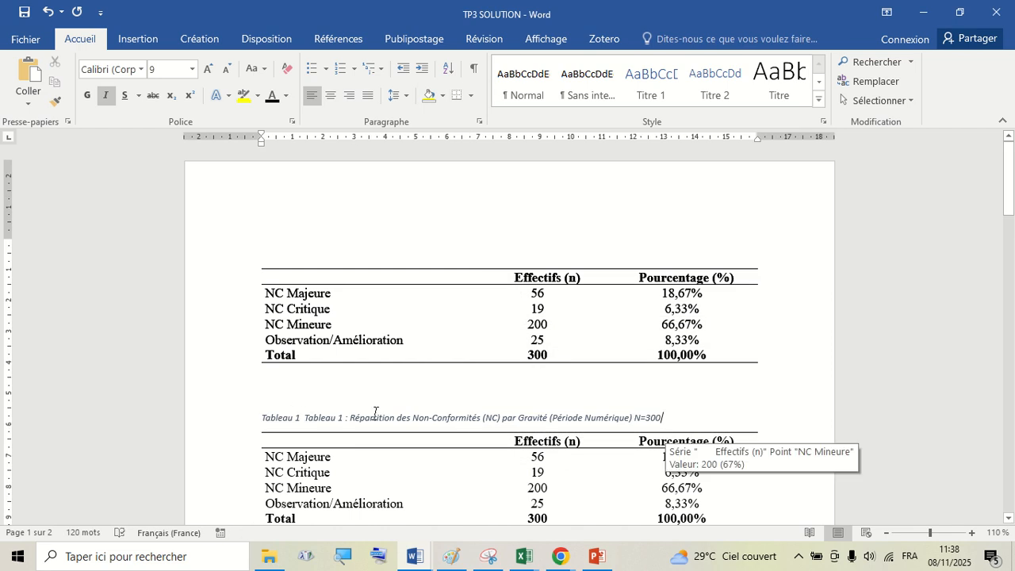
- Delete the bold Tableau III title line below the second table
scroll(336, 413, "down", 3)
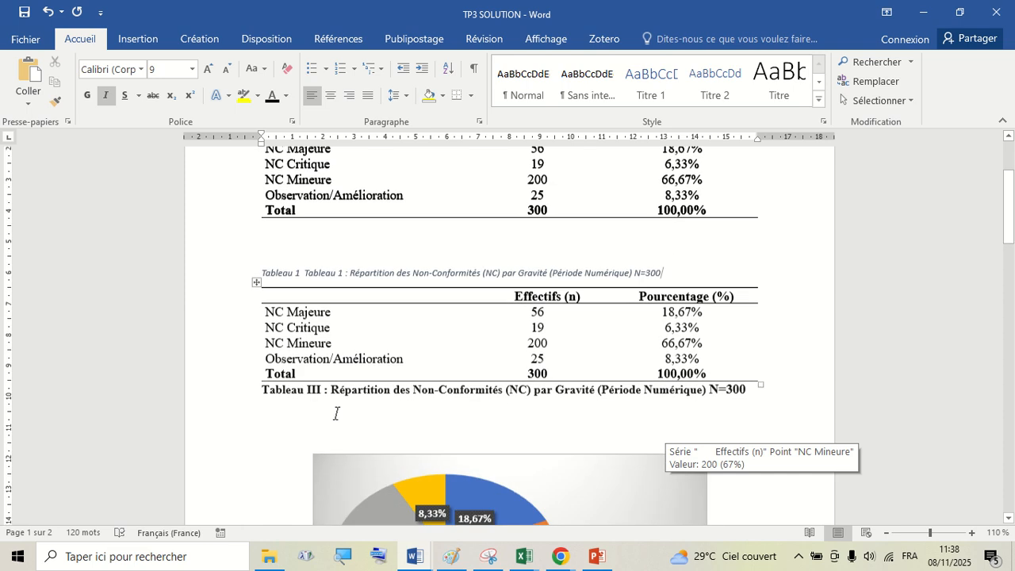
left_click(236, 428)
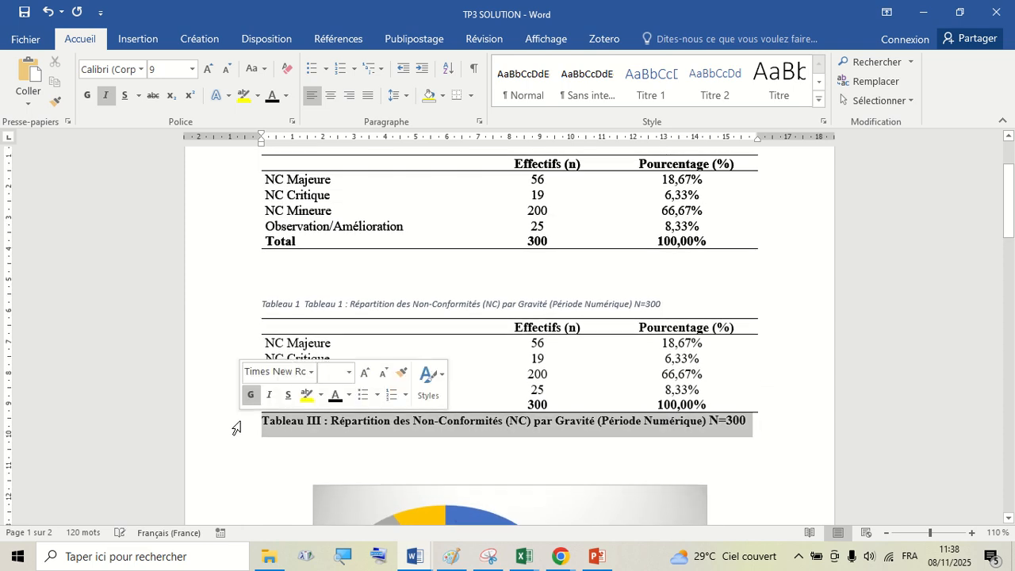
key("Delete")
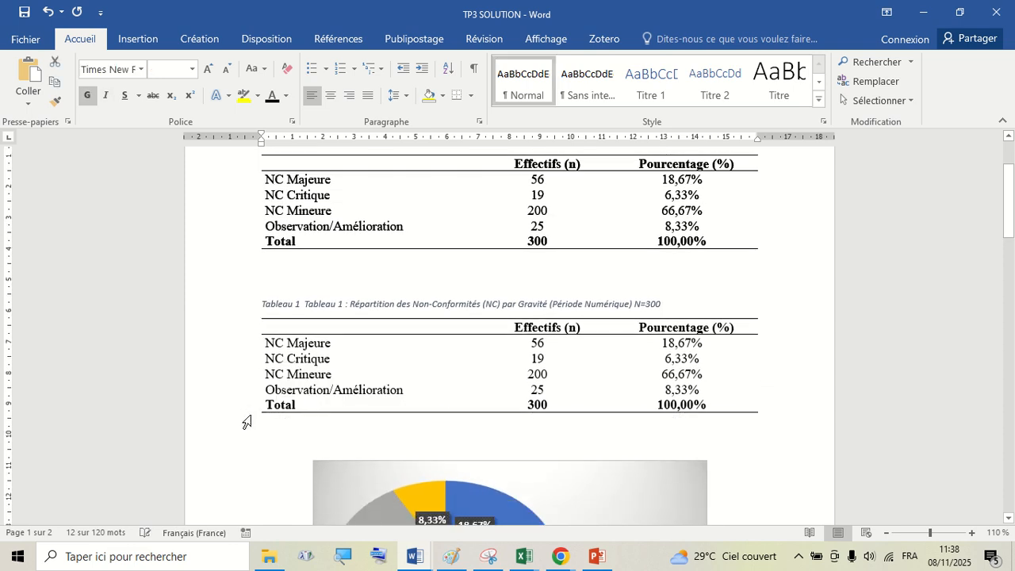
- Insert a Tableau caption for the first table, pasting the copied caption text
scroll(345, 263, "up", 3)
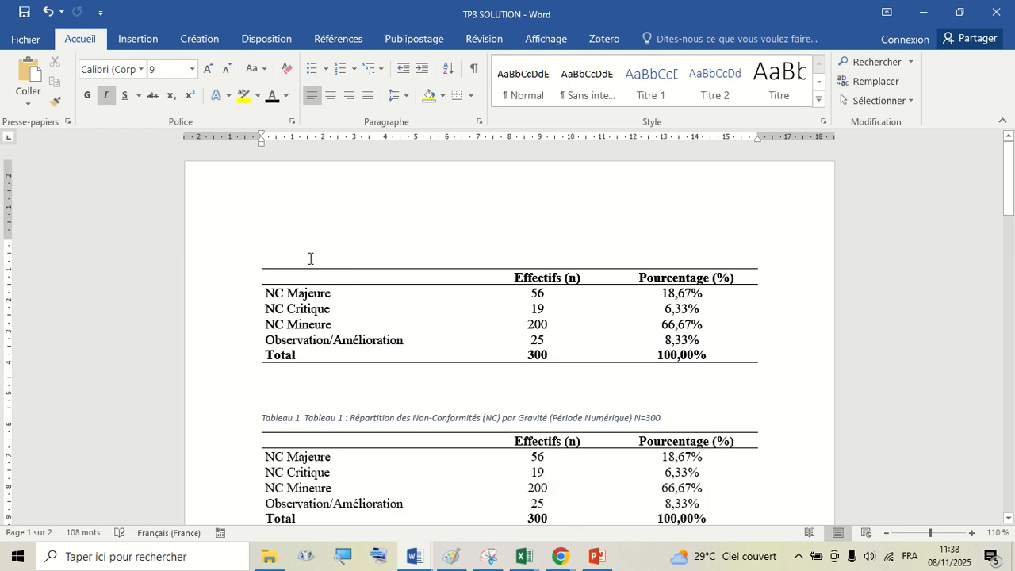
left_click(258, 264)
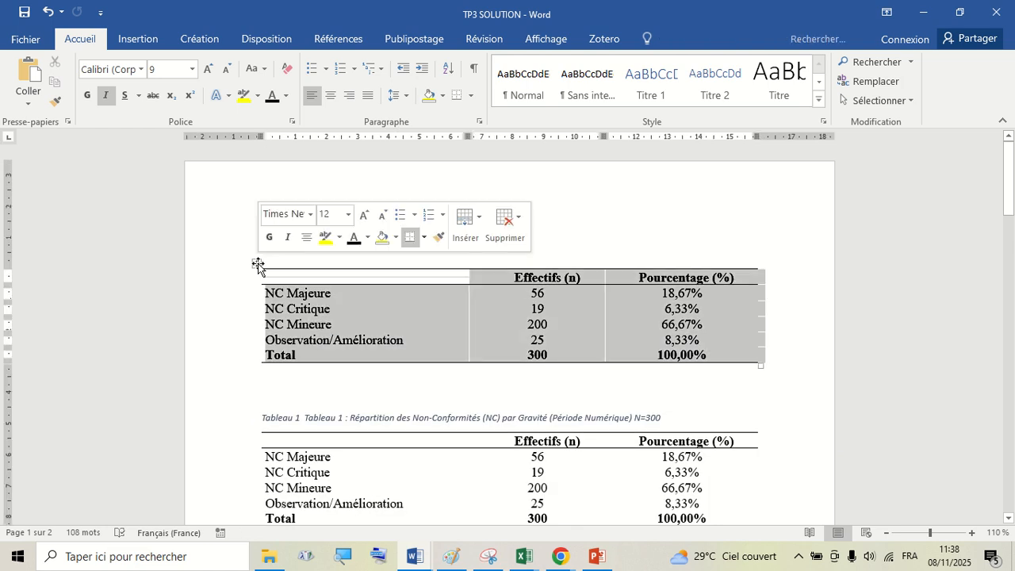
right_click(258, 264)
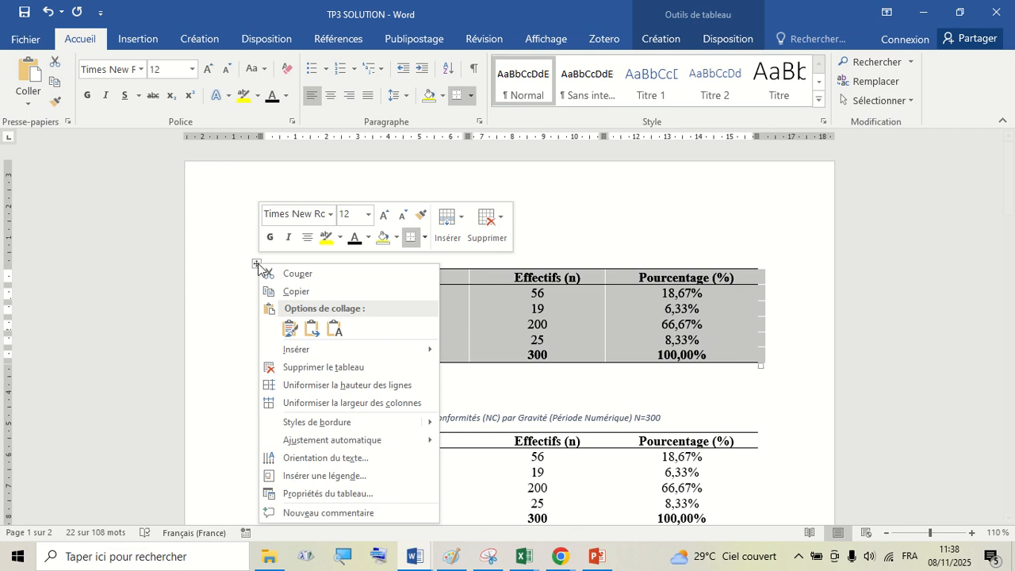
left_click(348, 476)
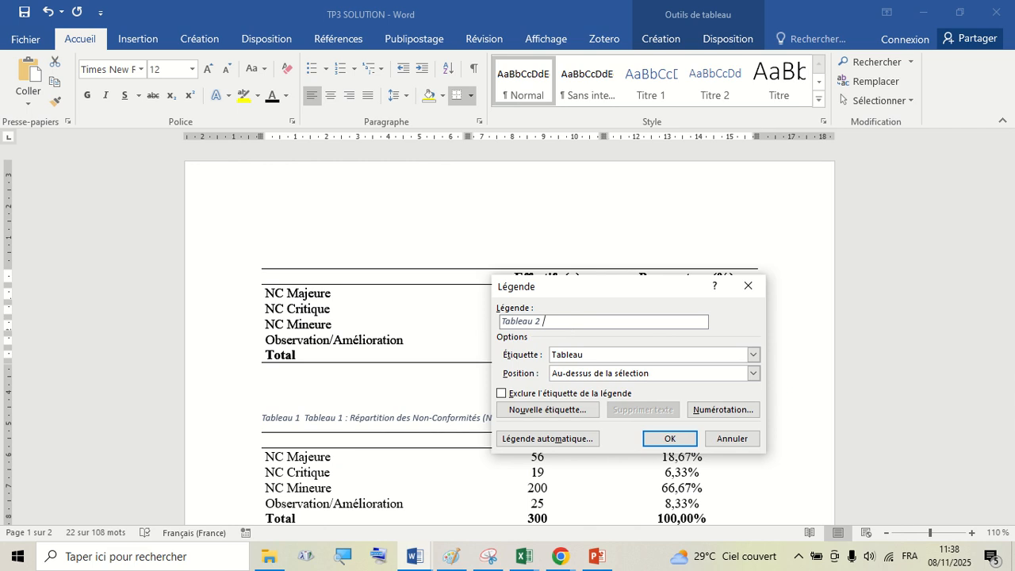
key("ctrl+v")
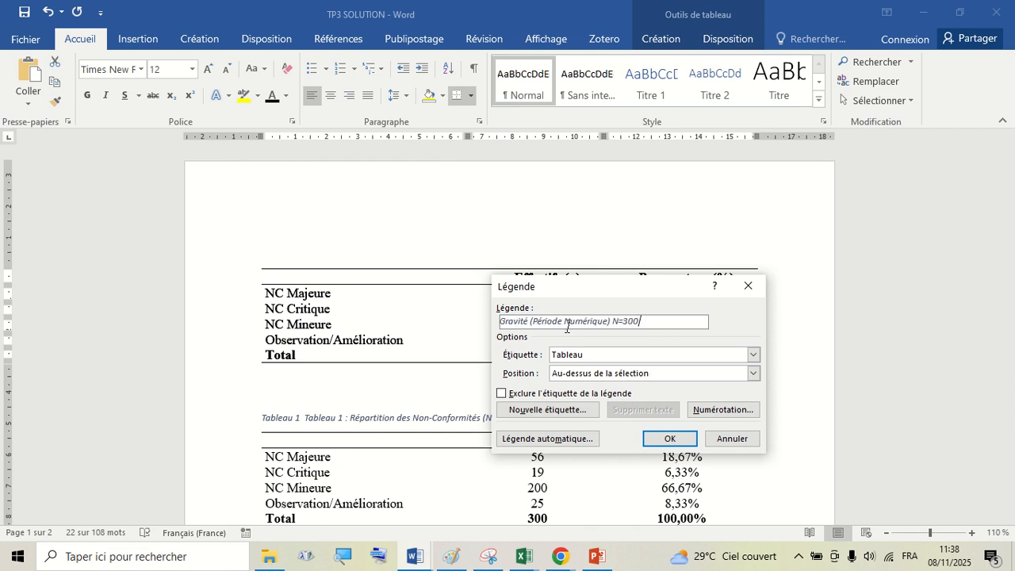
left_click(664, 438)
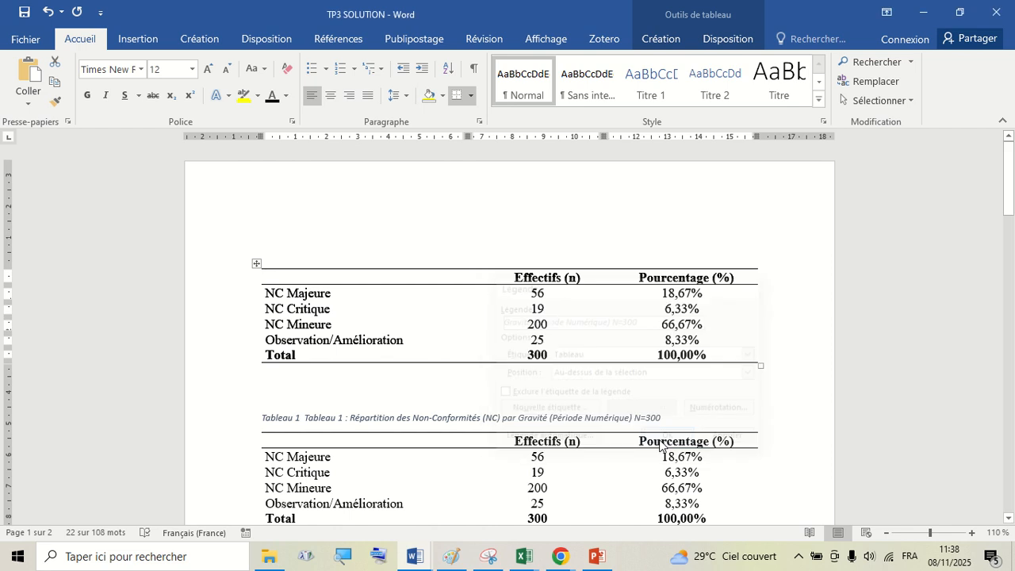
- Examine the new captions around both tables and select the first table
scroll(492, 454, "down", 1)
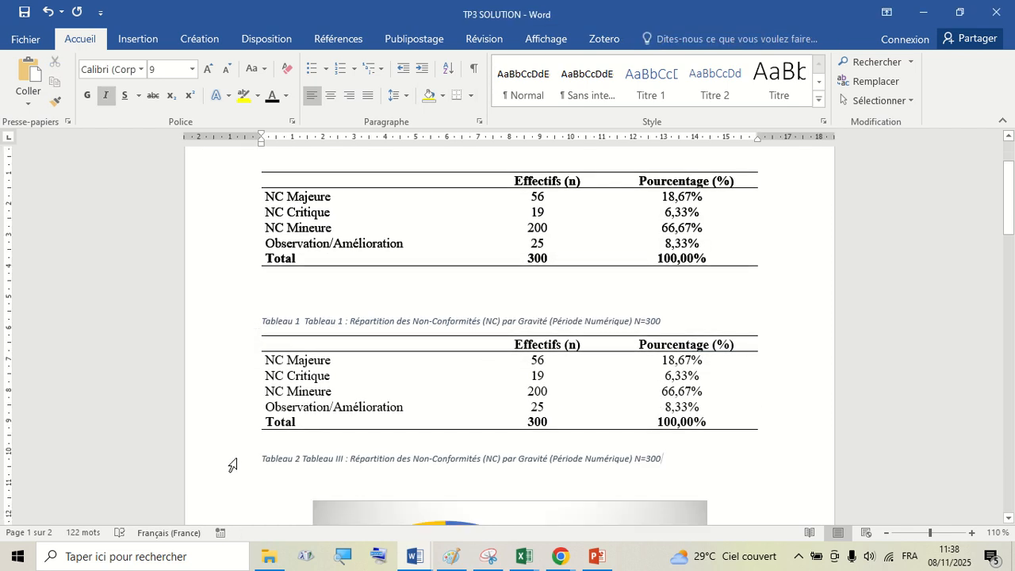
left_click(241, 463)
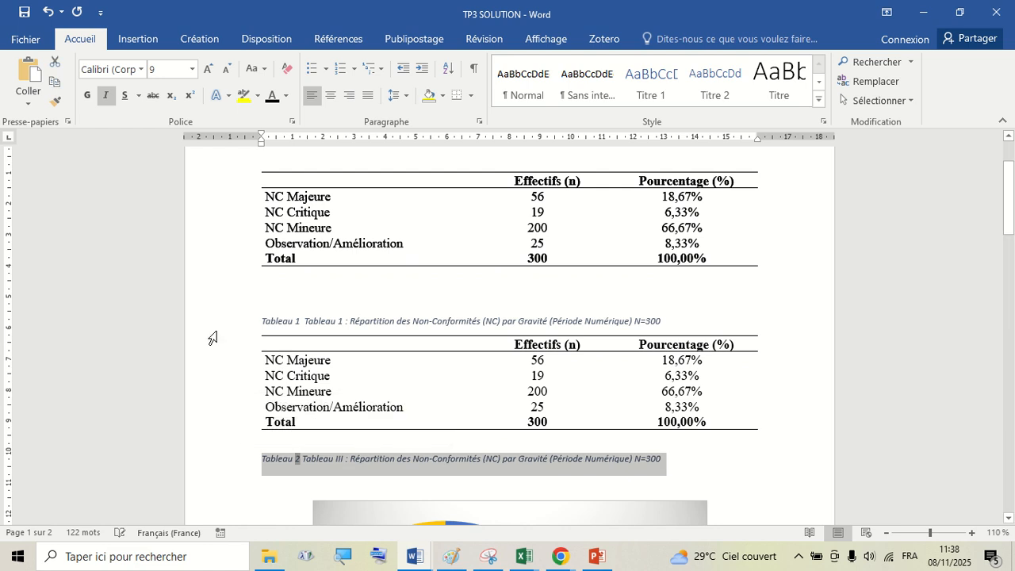
left_click(323, 303)
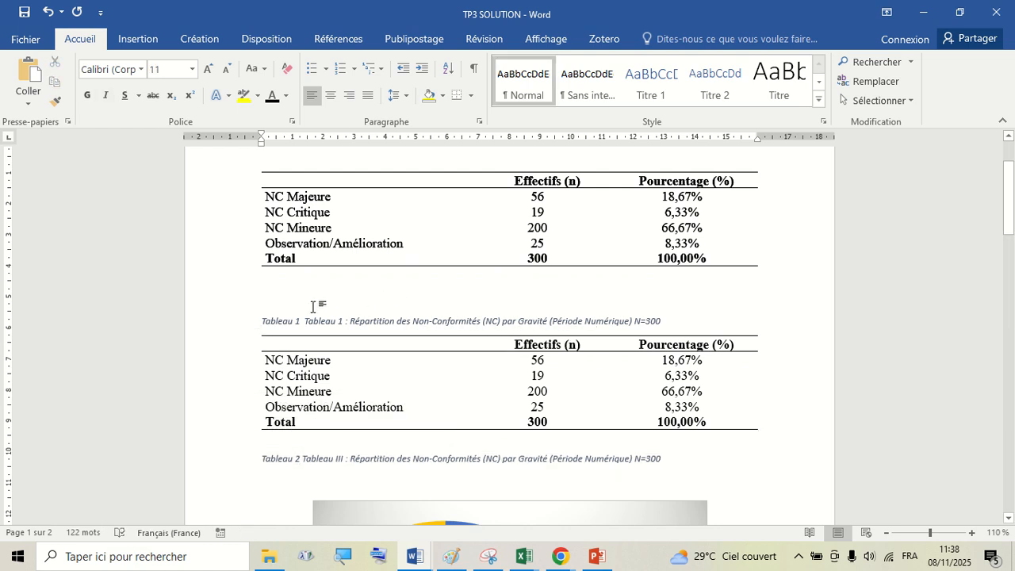
left_click(299, 360)
scroll(287, 244, "up", 3)
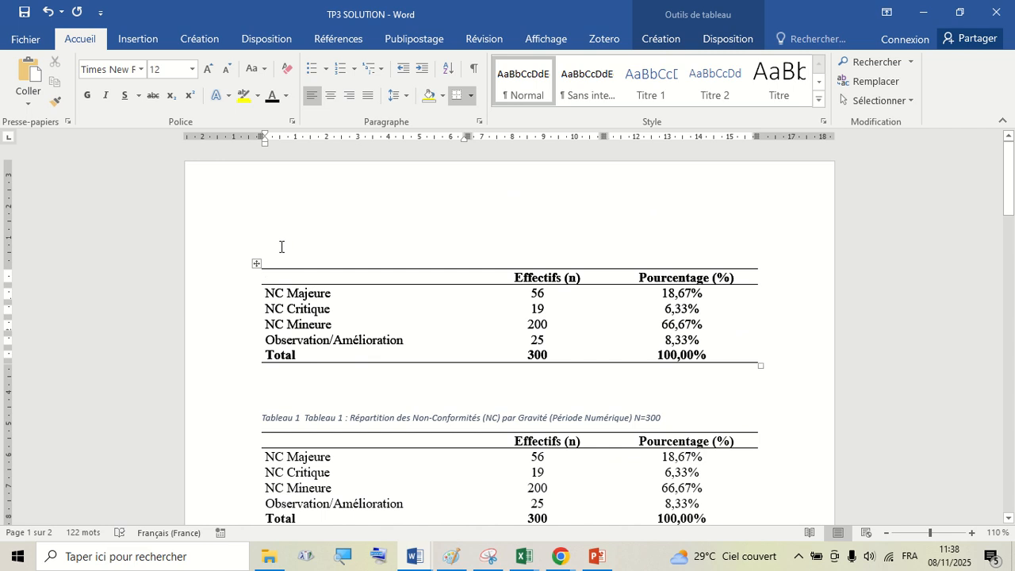
left_click(257, 265)
left_click_drag(257, 278, 256, 363)
- Undo the last three caption edits and redo all of them
left_click(49, 12)
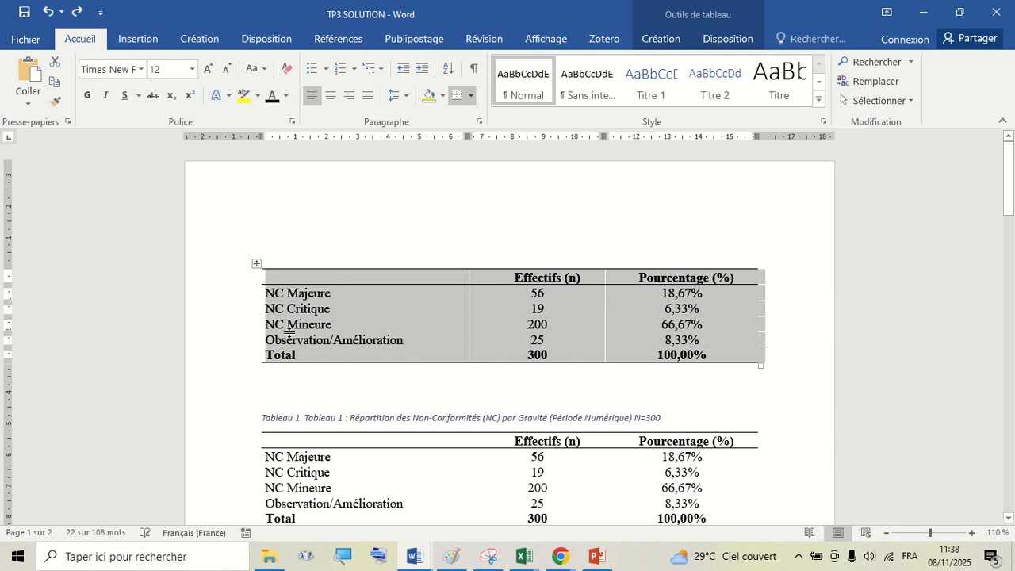
scroll(296, 361, "down", 5)
scroll(303, 351, "up", 4)
scroll(240, 210, "up", 1)
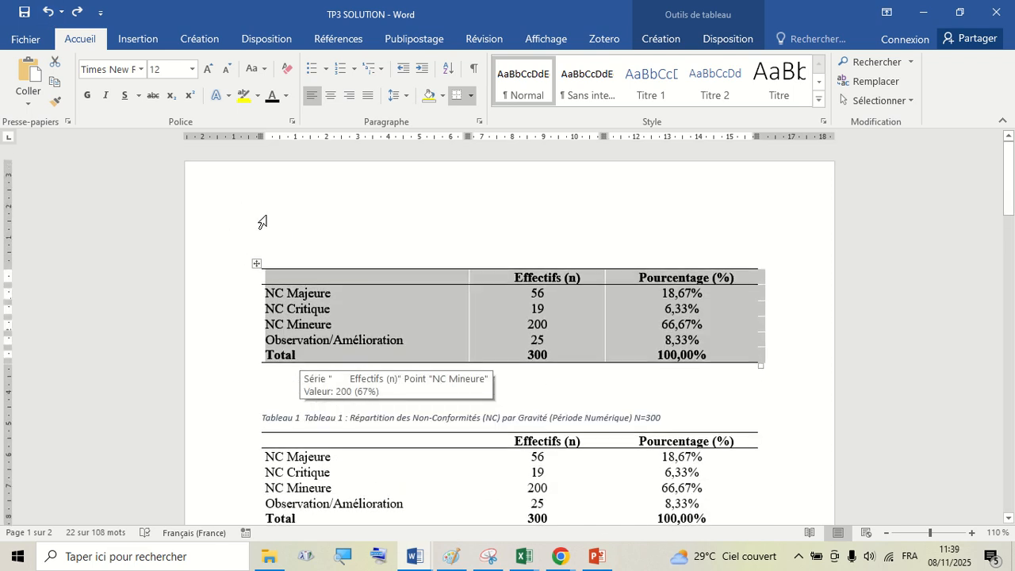
left_click(280, 235)
left_click(49, 12)
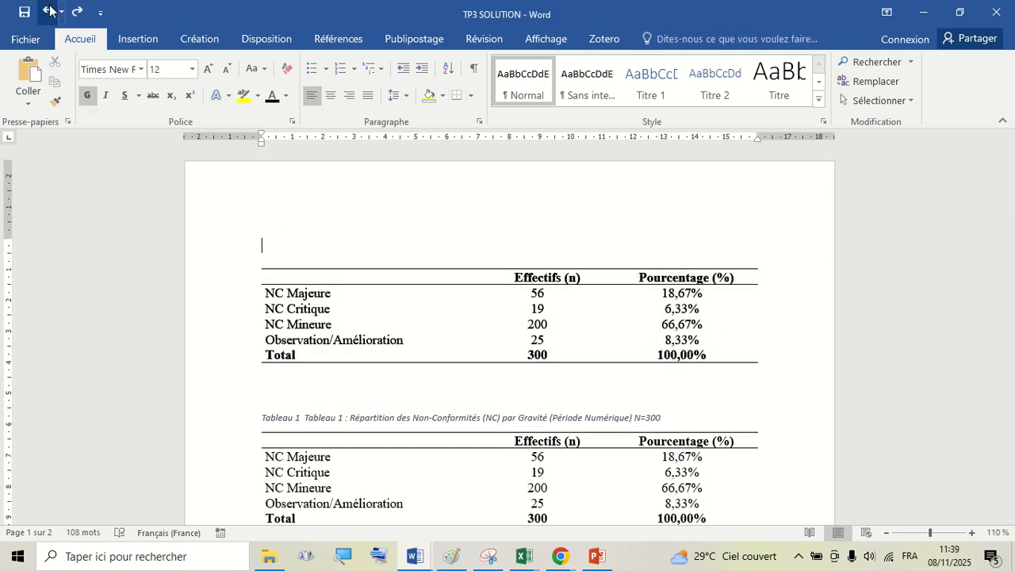
left_click(49, 12)
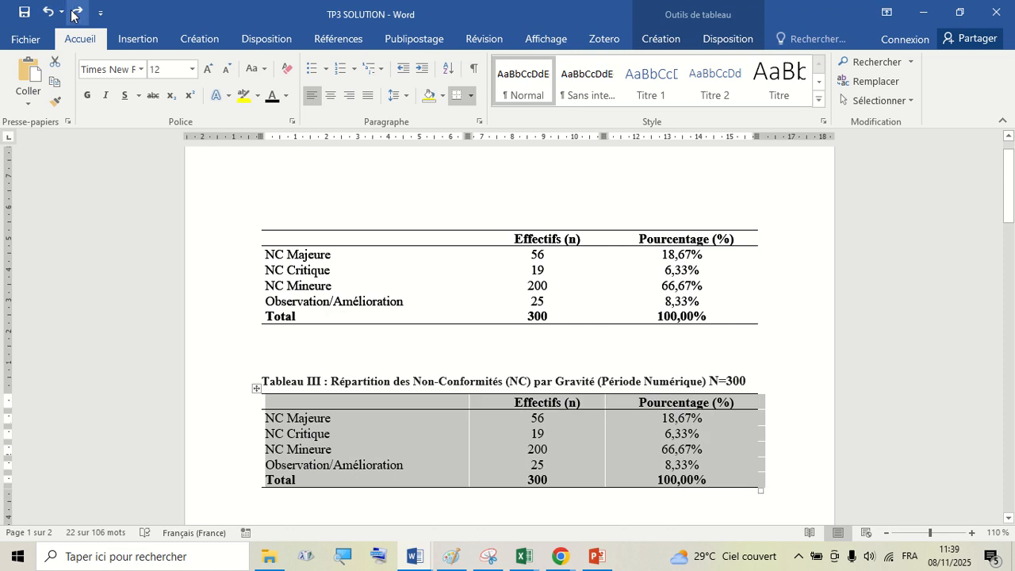
left_click(76, 12)
left_click(75, 12)
left_click(76, 14)
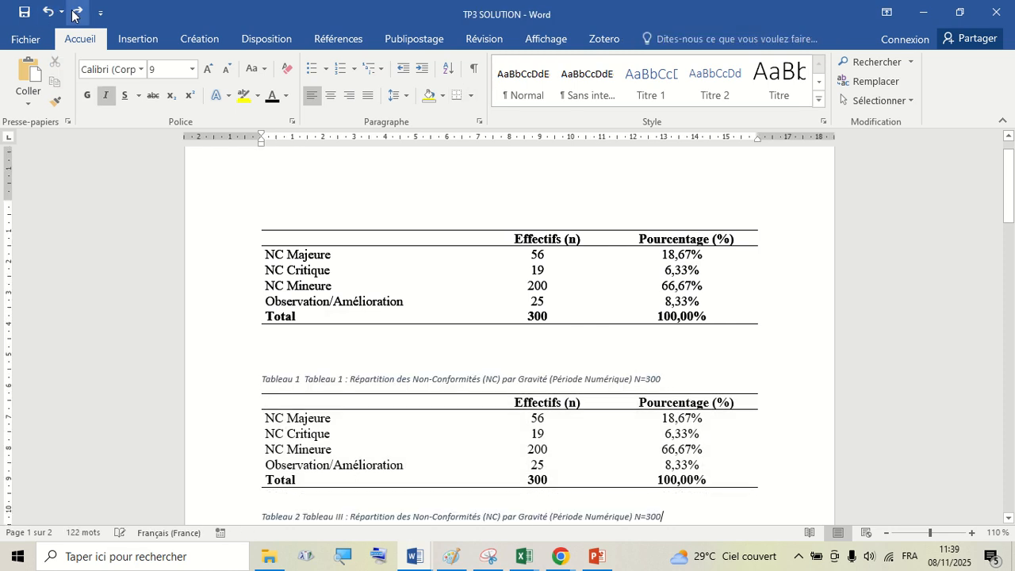
scroll(351, 417, "down", 3)
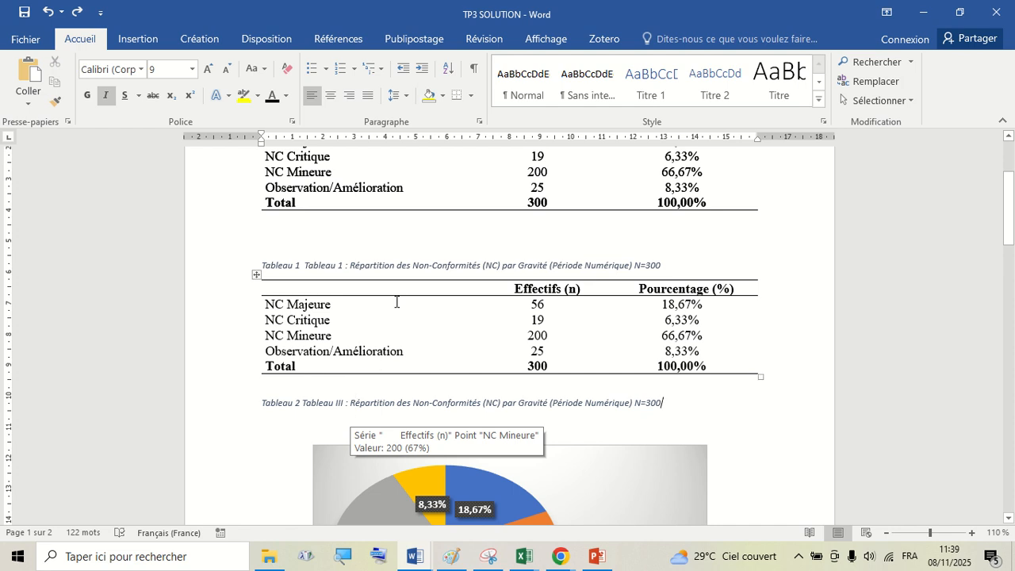
- Insert a table of illustrations for Tableau captions below the Liste des tableaux heading
scroll(290, 329, "up", 1)
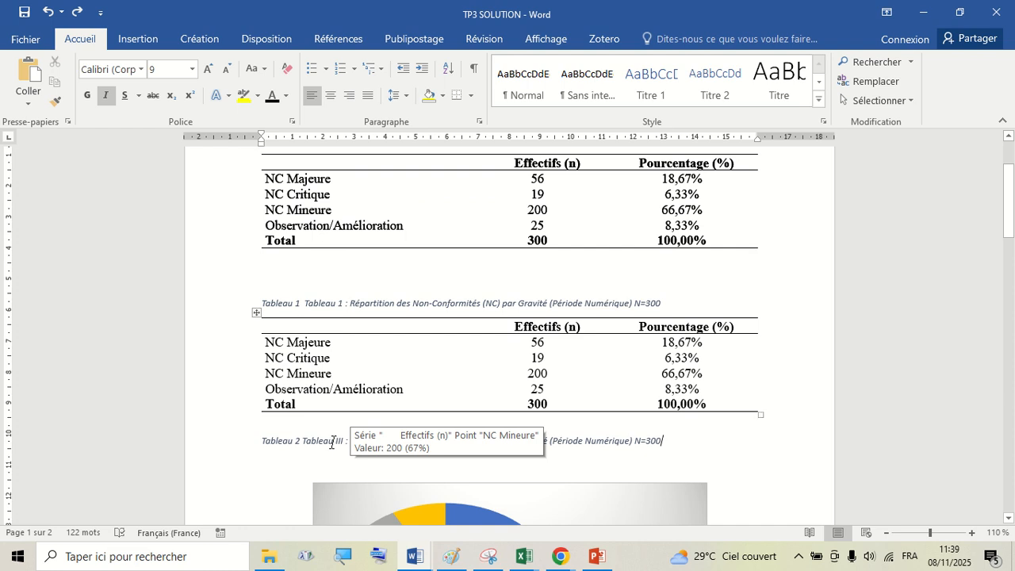
scroll(336, 443, "down", 20)
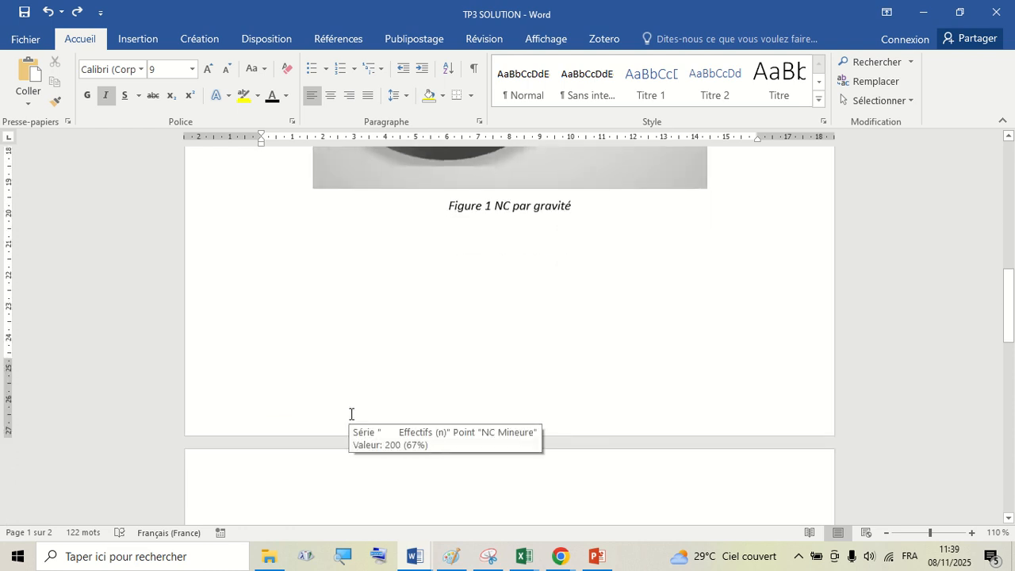
scroll(352, 409, "down", 9)
scroll(317, 373, "up", 2)
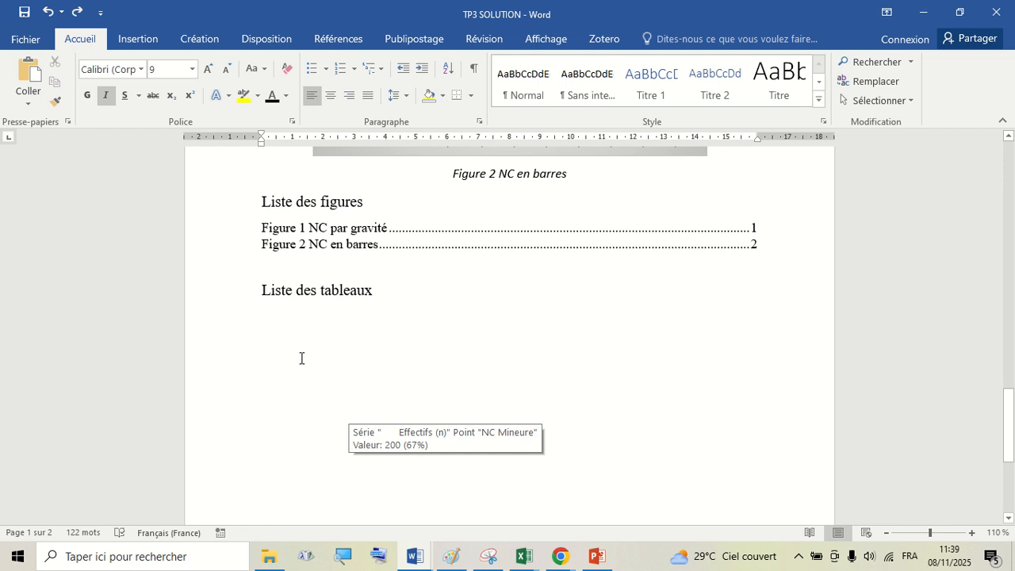
left_click(280, 313)
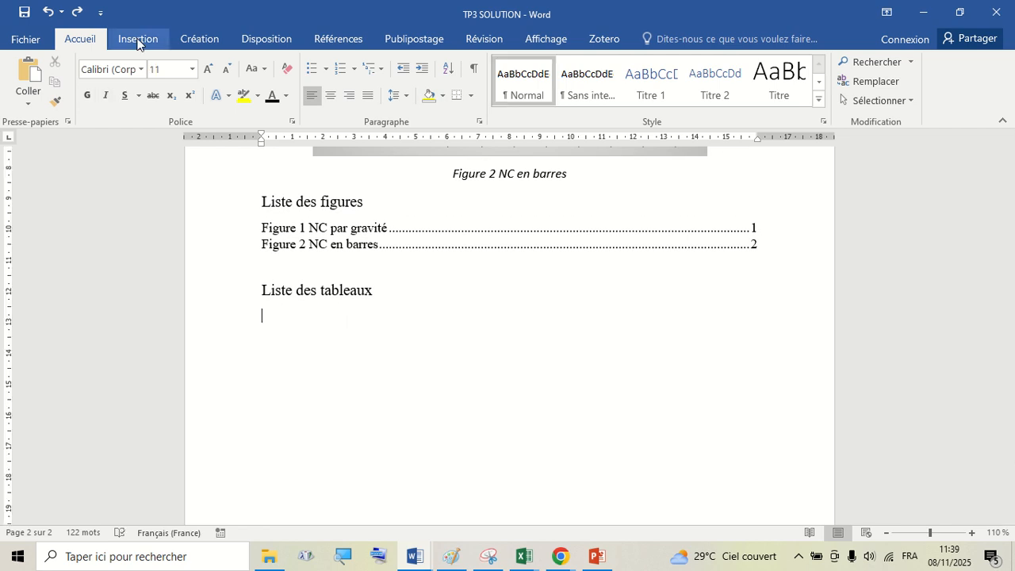
left_click(267, 39)
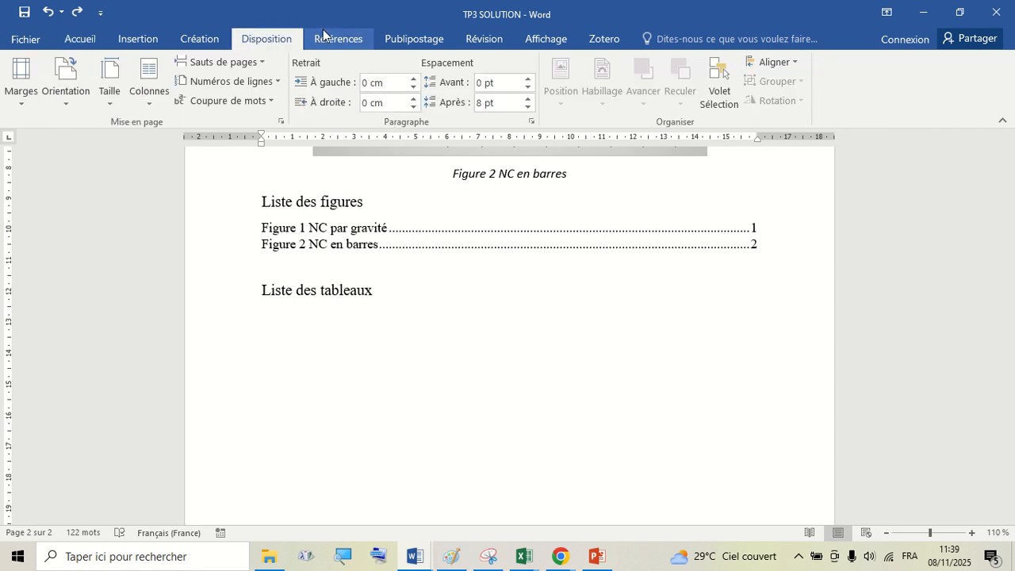
left_click(327, 40)
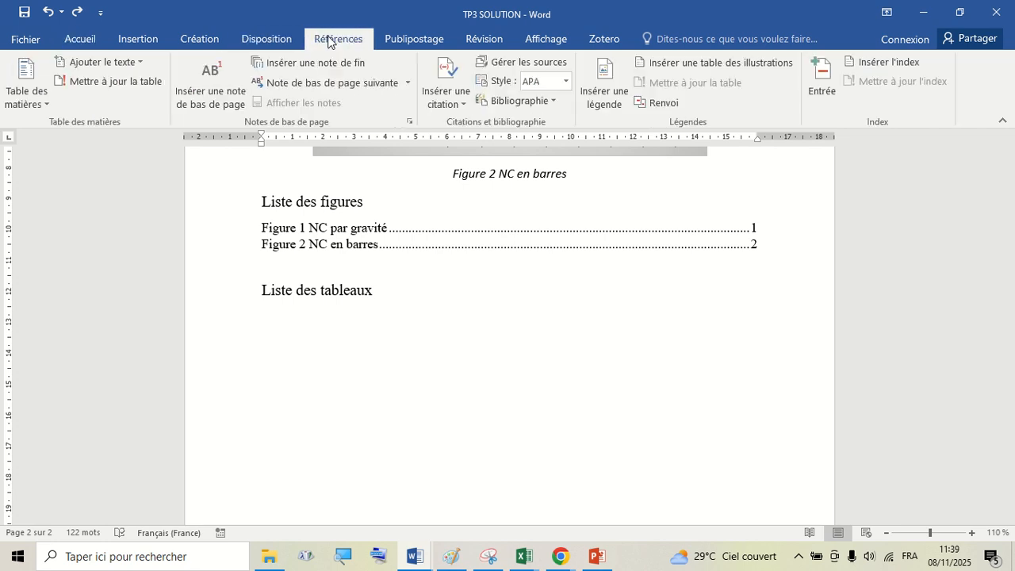
left_click(728, 67)
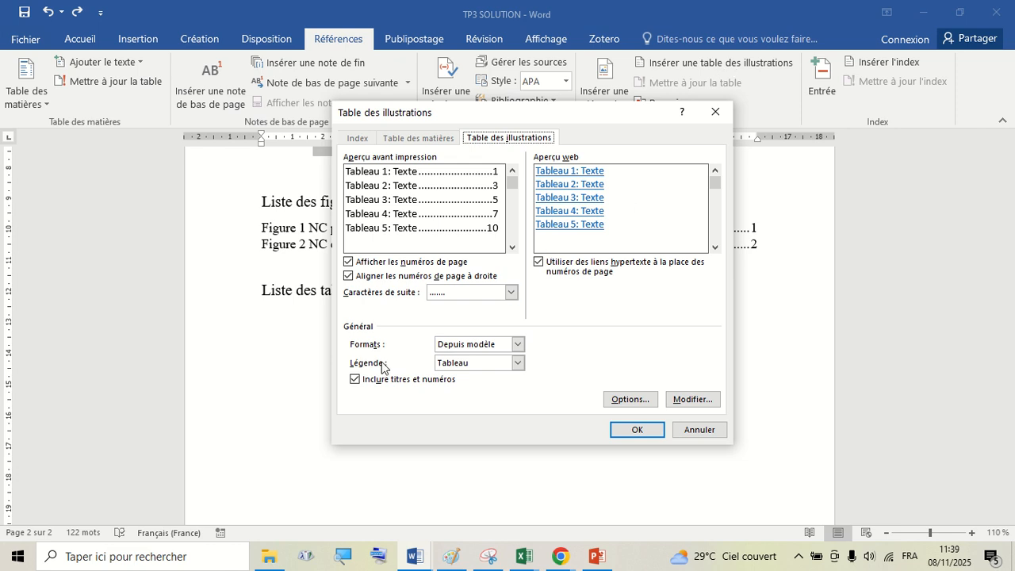
left_click(480, 364)
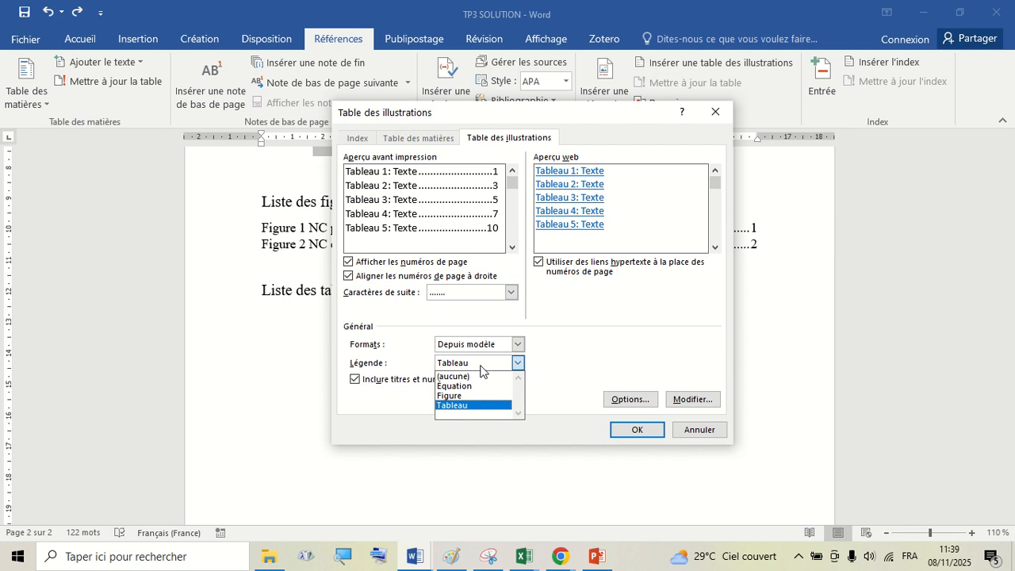
left_click(479, 365)
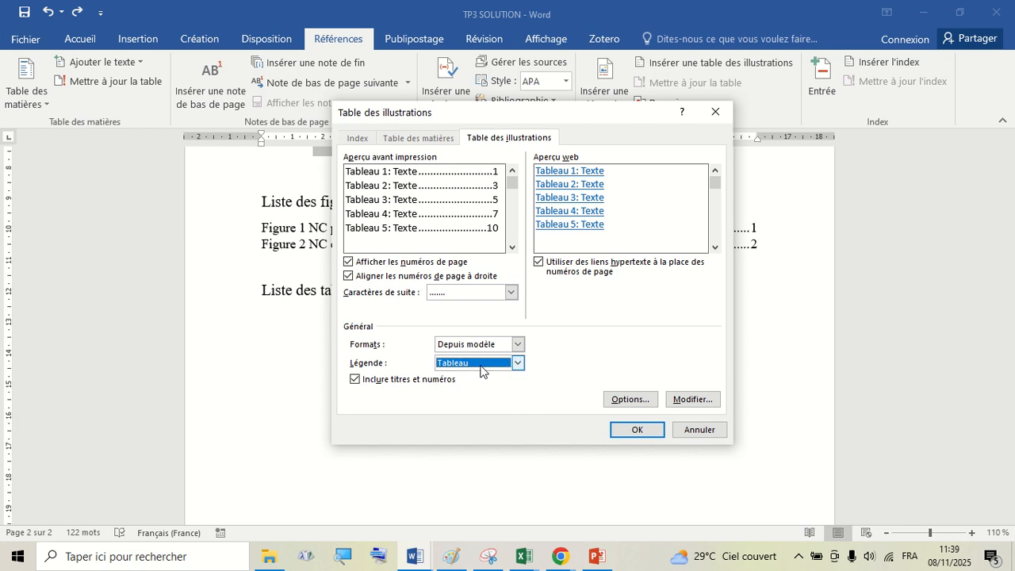
left_click(631, 432)
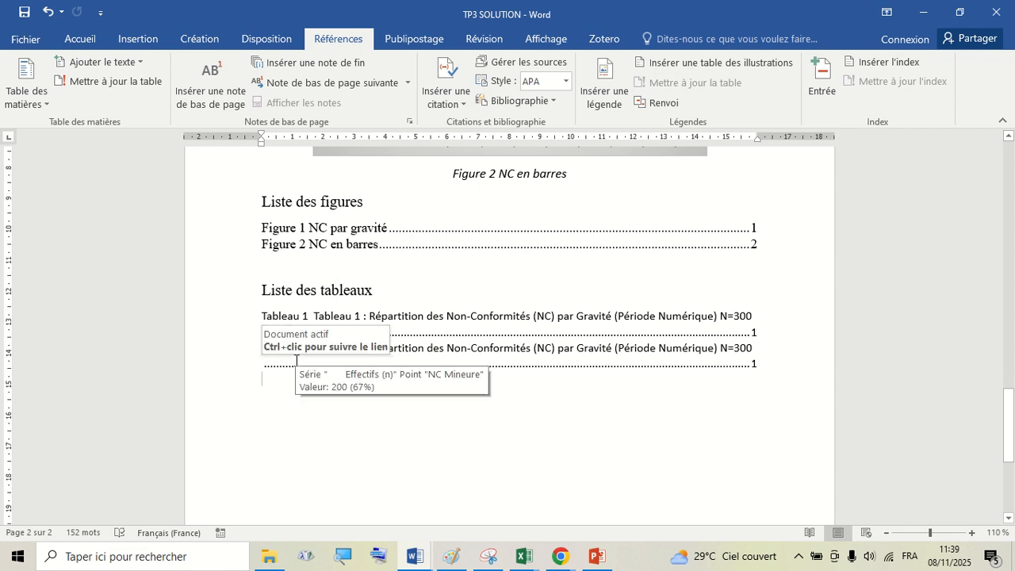
- Select the whole list of tables and reduce its font size to 10
left_click(226, 340)
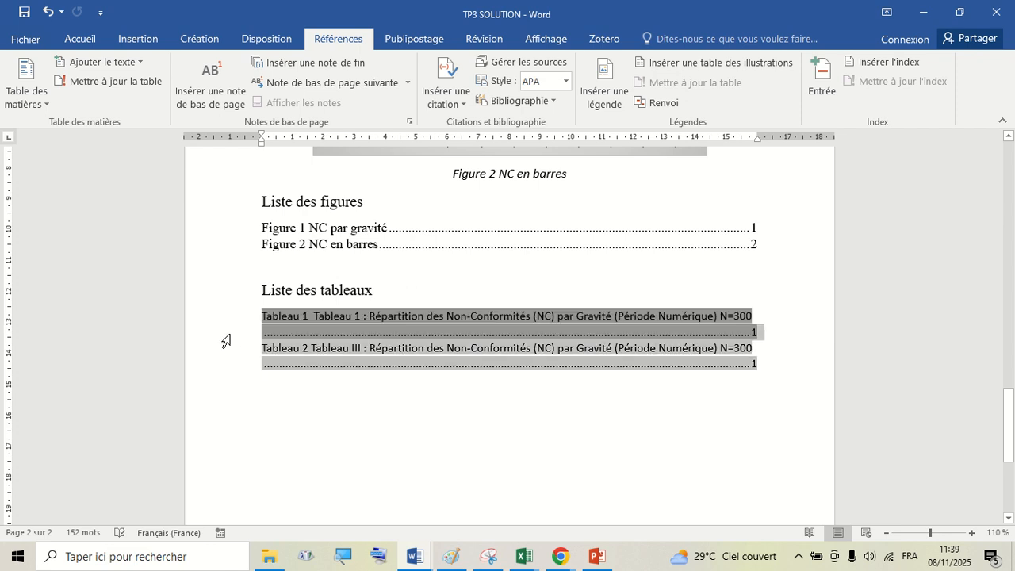
left_click(480, 405)
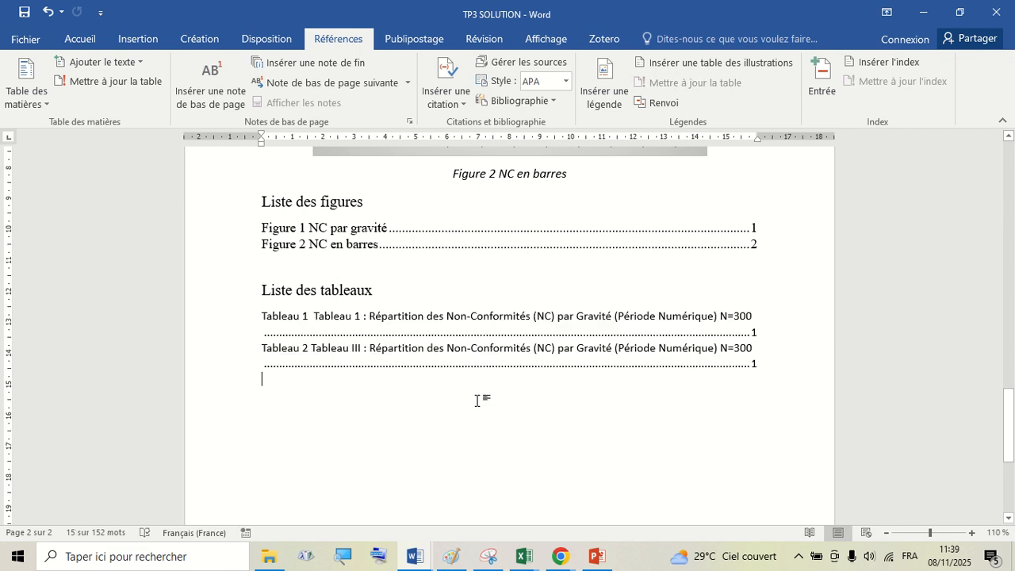
left_click(237, 357)
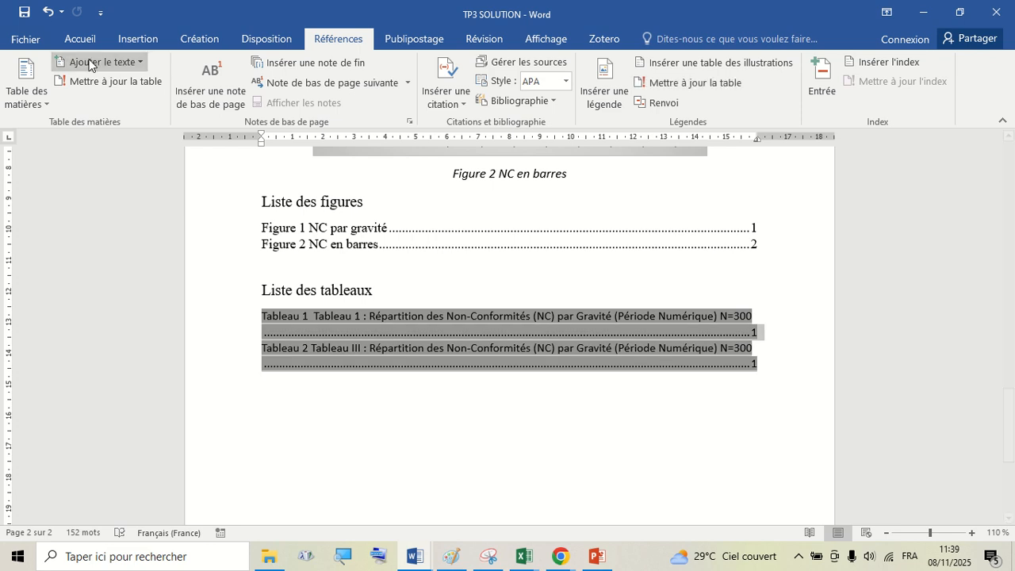
left_click(70, 43)
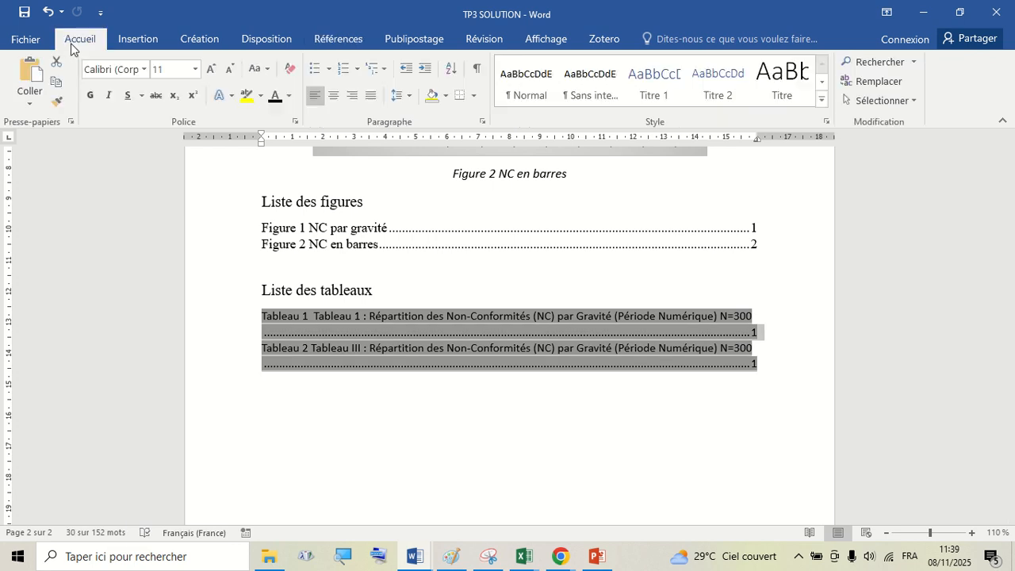
left_click(228, 70)
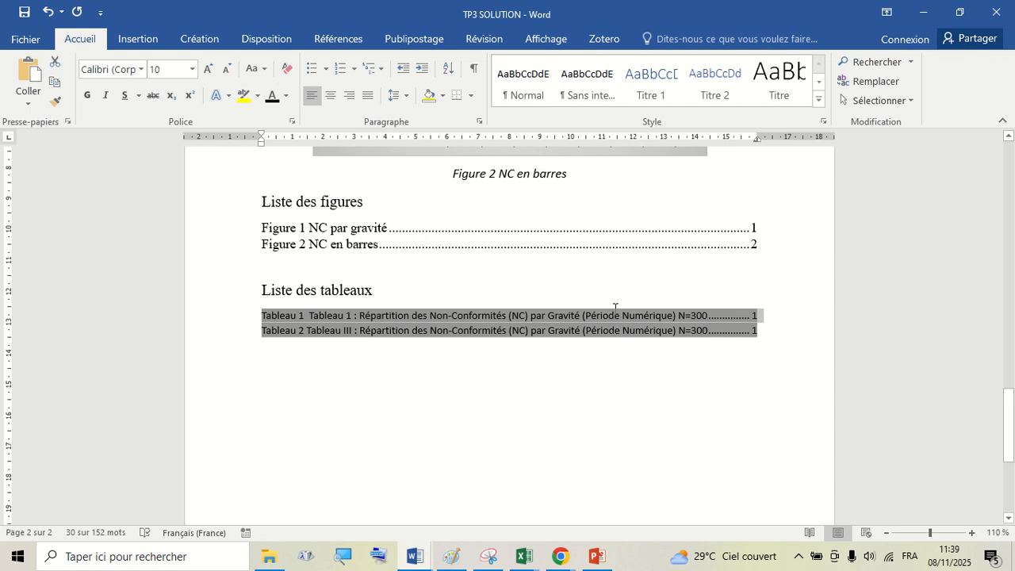
left_click(589, 342)
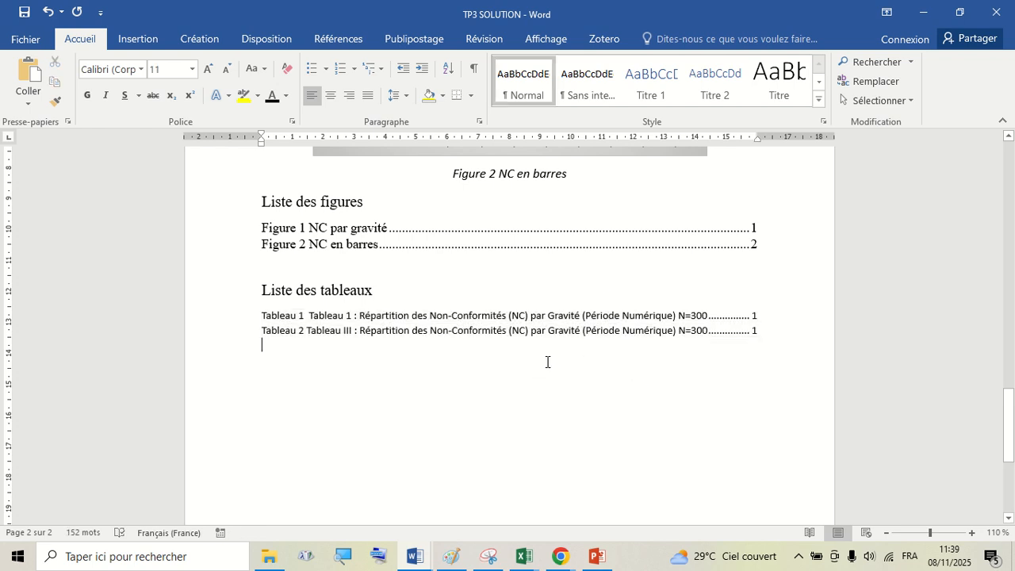
scroll(546, 360, "up", 3)
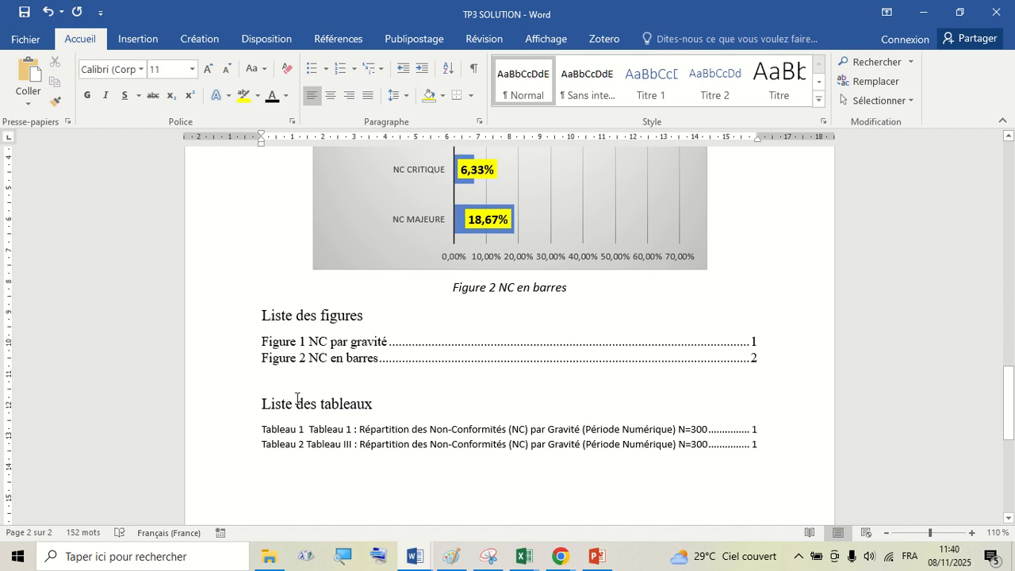
scroll(401, 349, "up", 15)
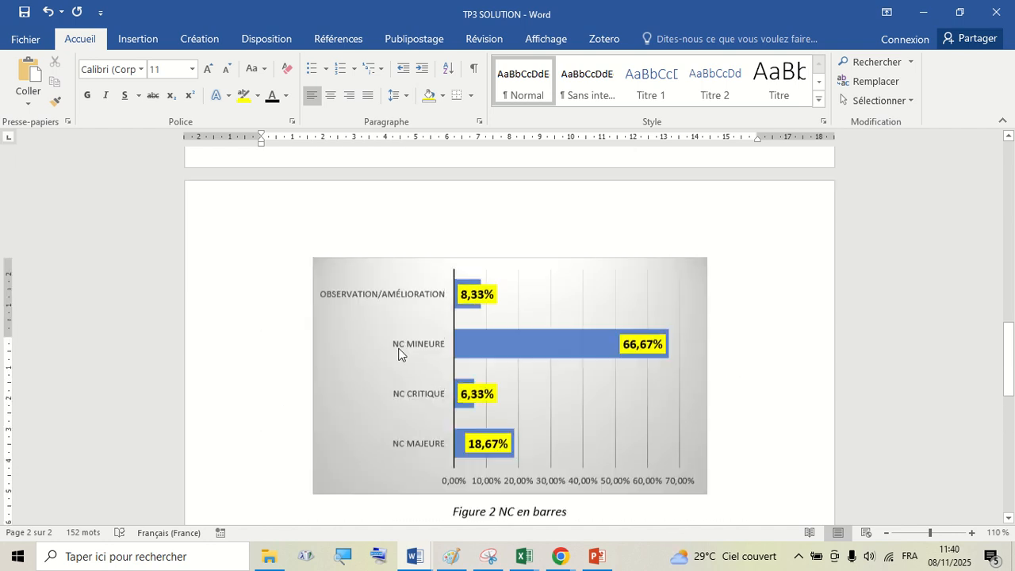
scroll(403, 341, "up", 5)
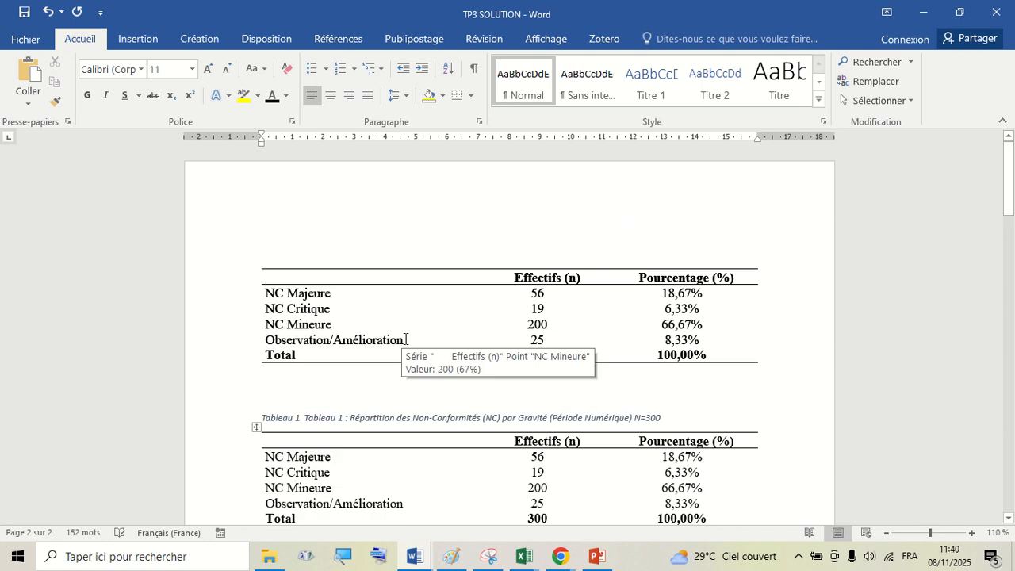